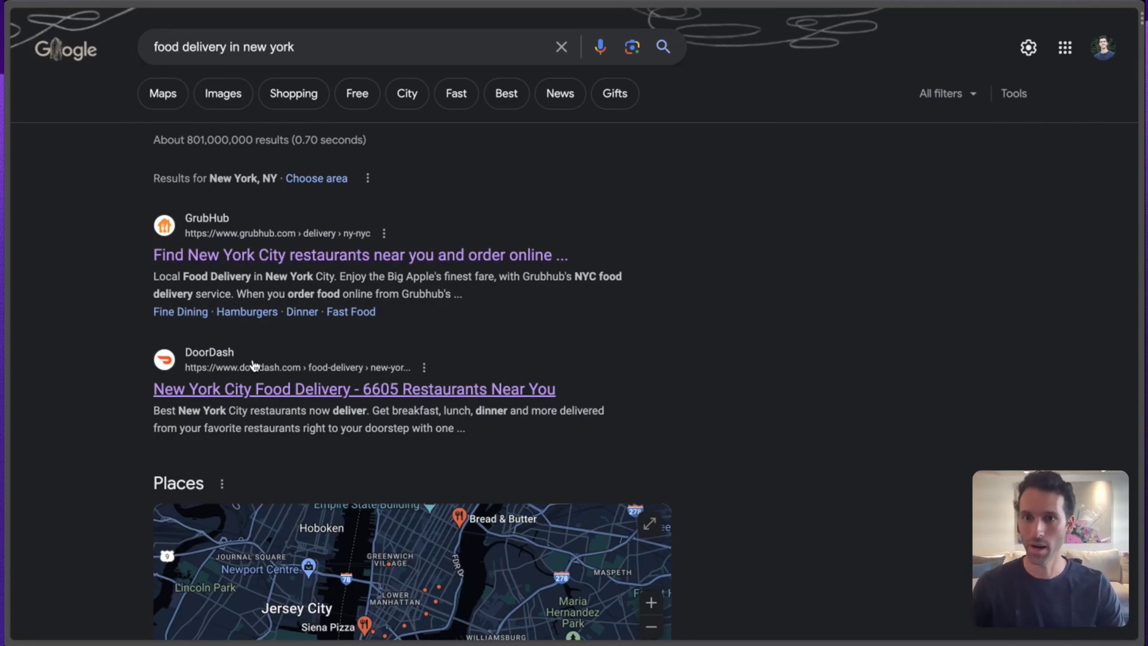
Step: View Grubhub's New York City food delivery page and return to the search results
{"action": "left_click", "coordinate": [256, 256]}
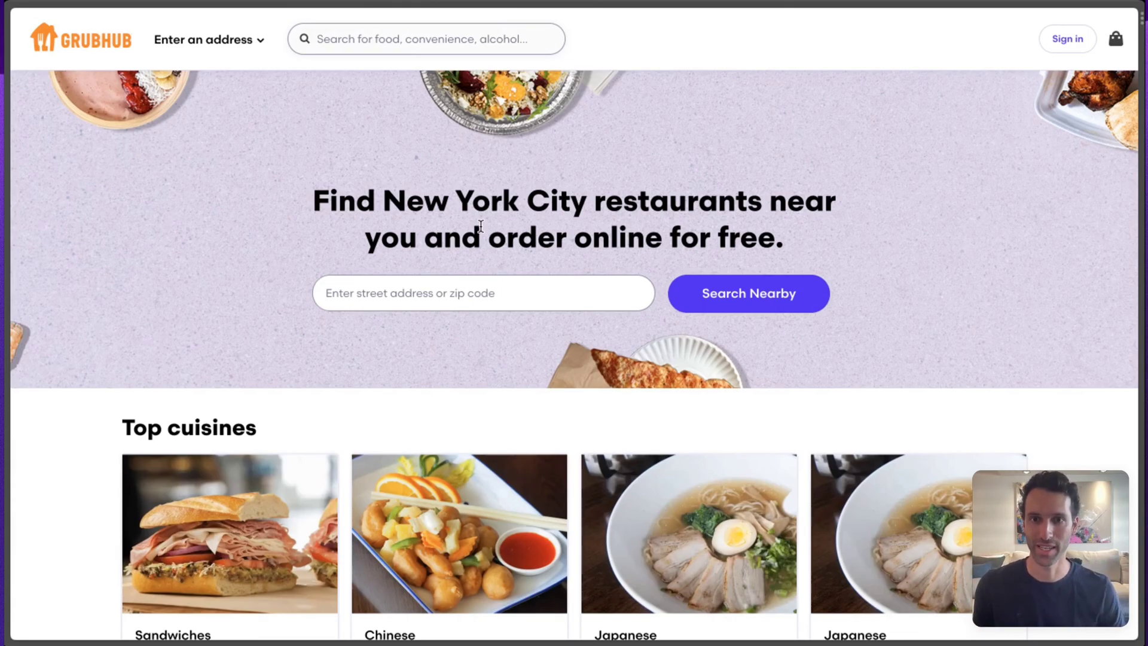
{"action": "key", "text": "super+bracketleft"}
Step: Search Google for "food delivery in los angeles" and open the Grubhub result
{"action": "left_click", "coordinate": [344, 50]}
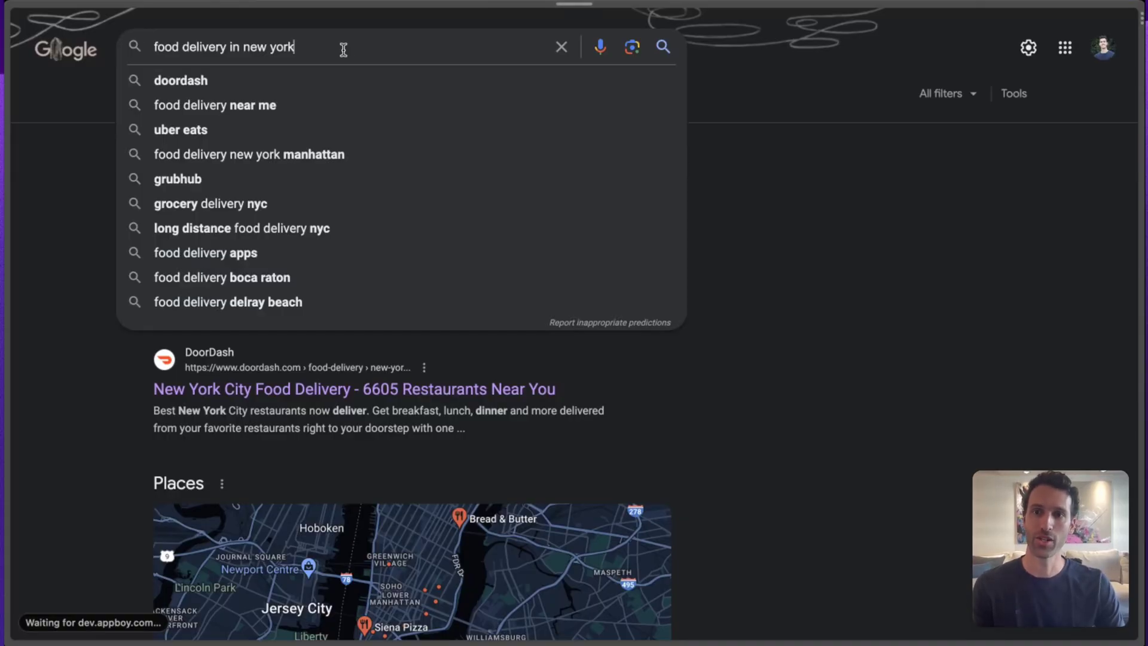
{"action": "key", "text": "BackSpace"}
{"action": "key", "text": "BackSpace"}
{"action": "key", "text": "BackSpace"}
{"action": "key", "text": "BackSpace"}
{"action": "key", "text": "BackSpace"}
{"action": "key", "text": "BackSpace"}
{"action": "key", "text": "BackSpace"}
{"action": "key", "text": "BackSpace"}
{"action": "type", "text": "los angeles"}
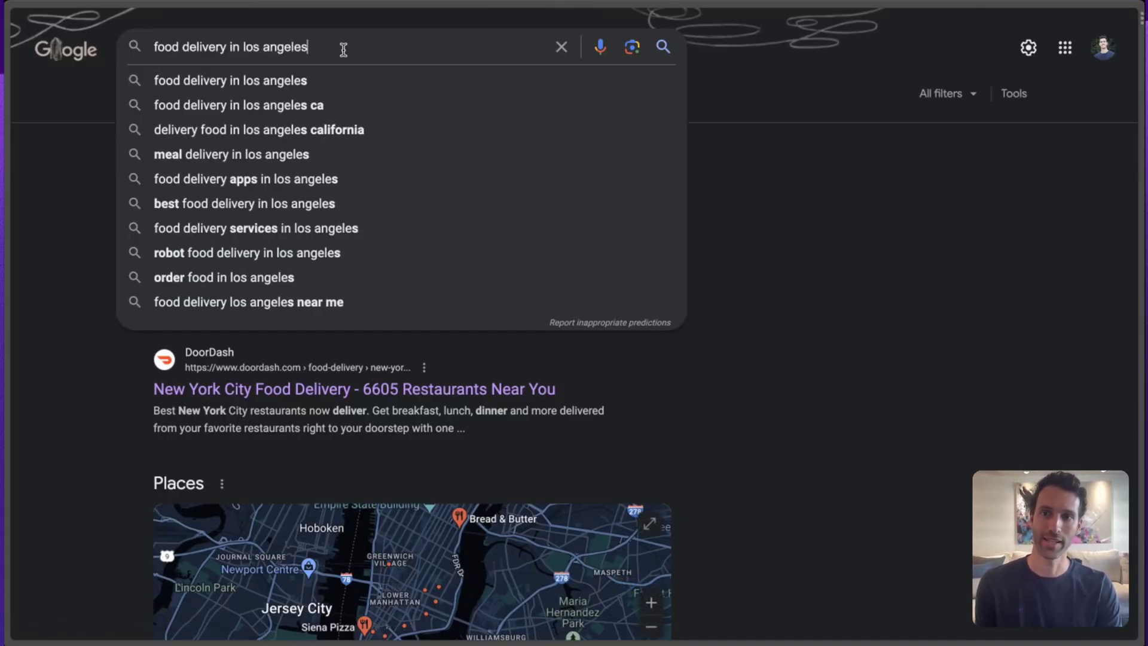
{"action": "key", "text": "Return"}
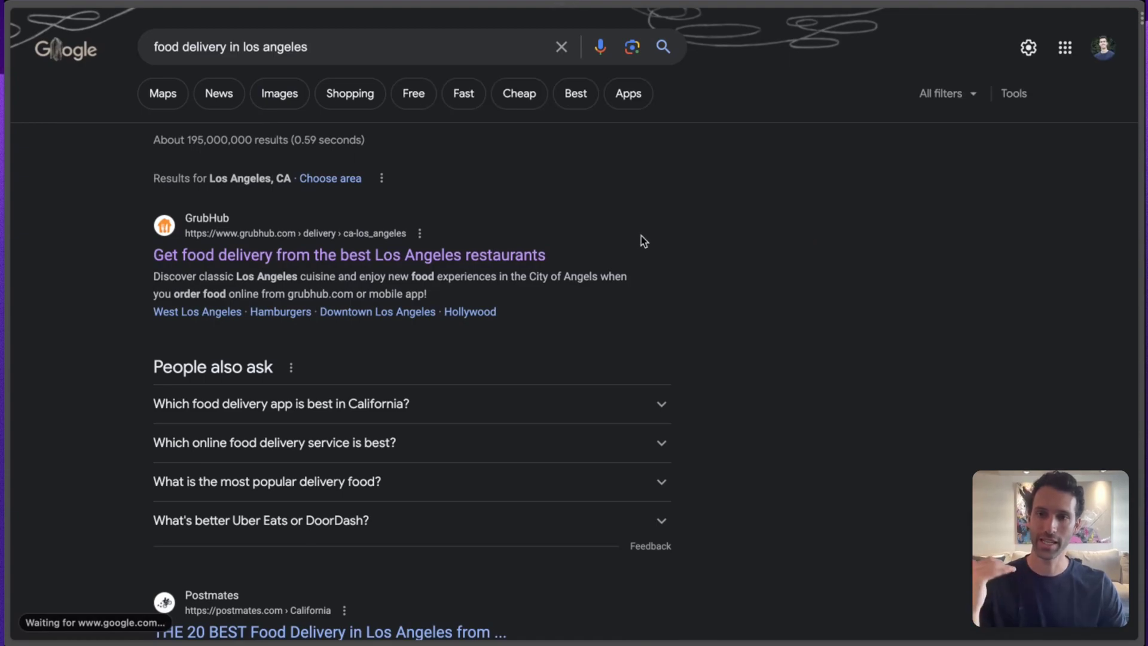
{"action": "left_click", "coordinate": [229, 266]}
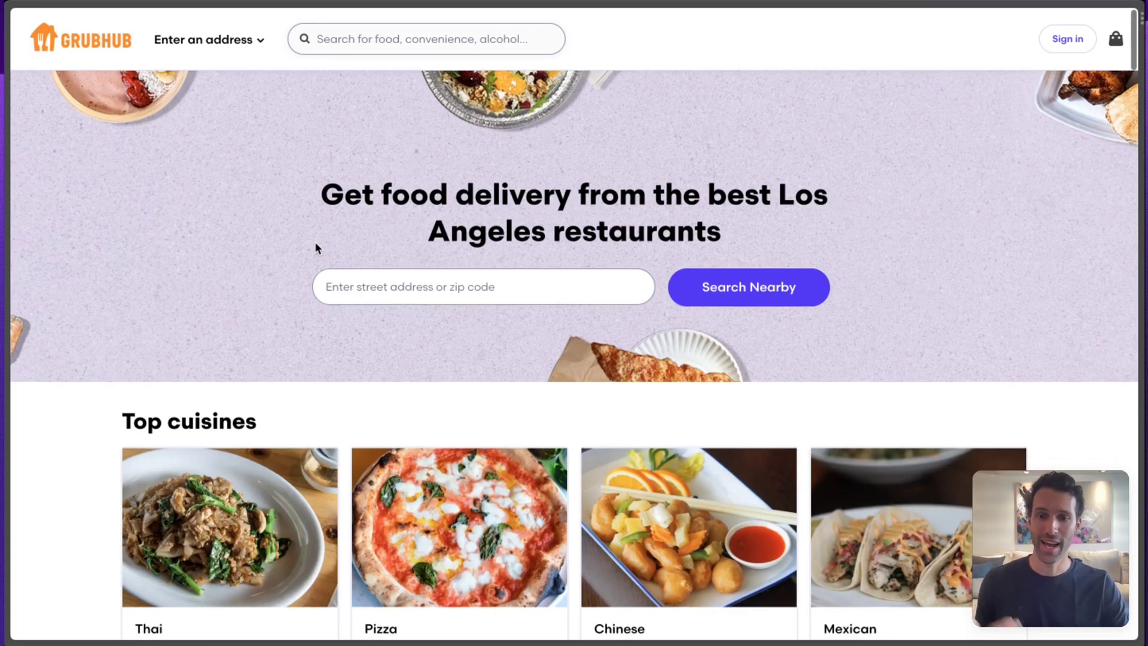
Step: Examine the example New York moving company page, from its heading and city description through the services and benefits sections
{"action": "key", "text": "super+r"}
{"action": "key", "text": "super+Left"}
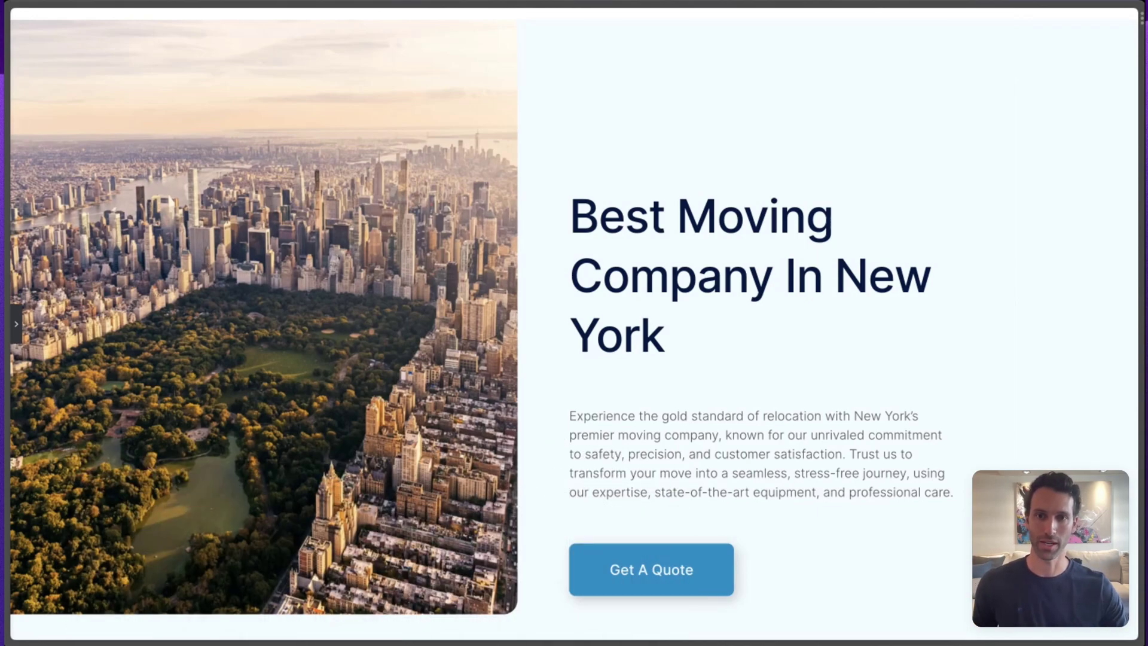
{"action": "scroll", "coordinate": [789, 272], "scroll_direction": "up", "scroll_amount": 1}
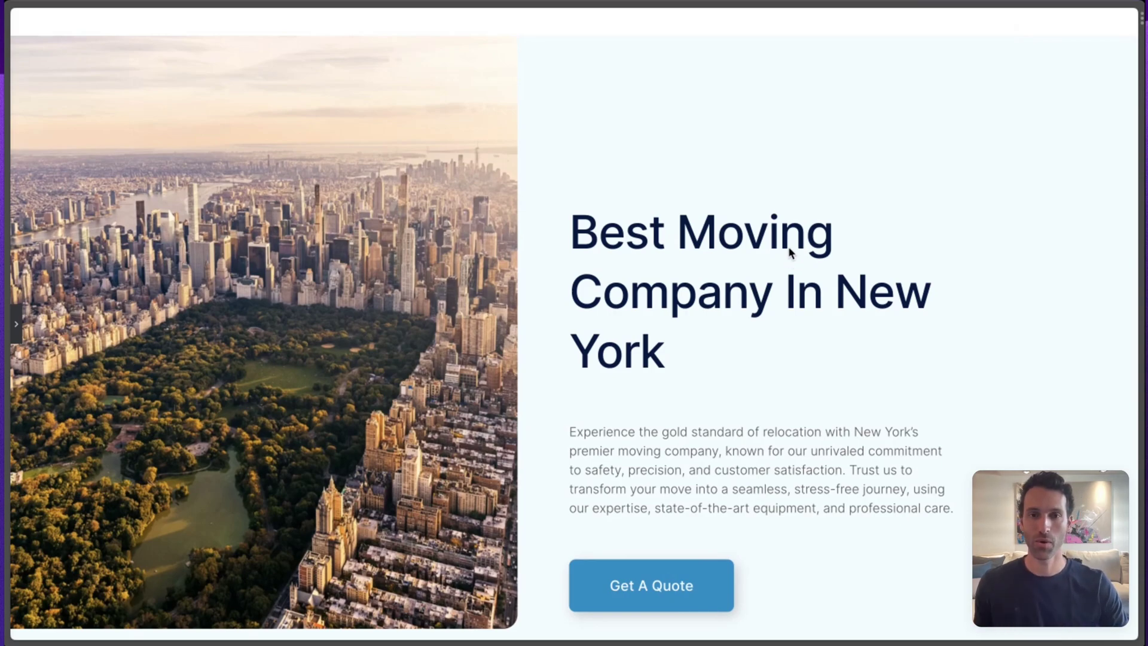
{"action": "scroll", "coordinate": [789, 254], "scroll_direction": "down", "scroll_amount": 1}
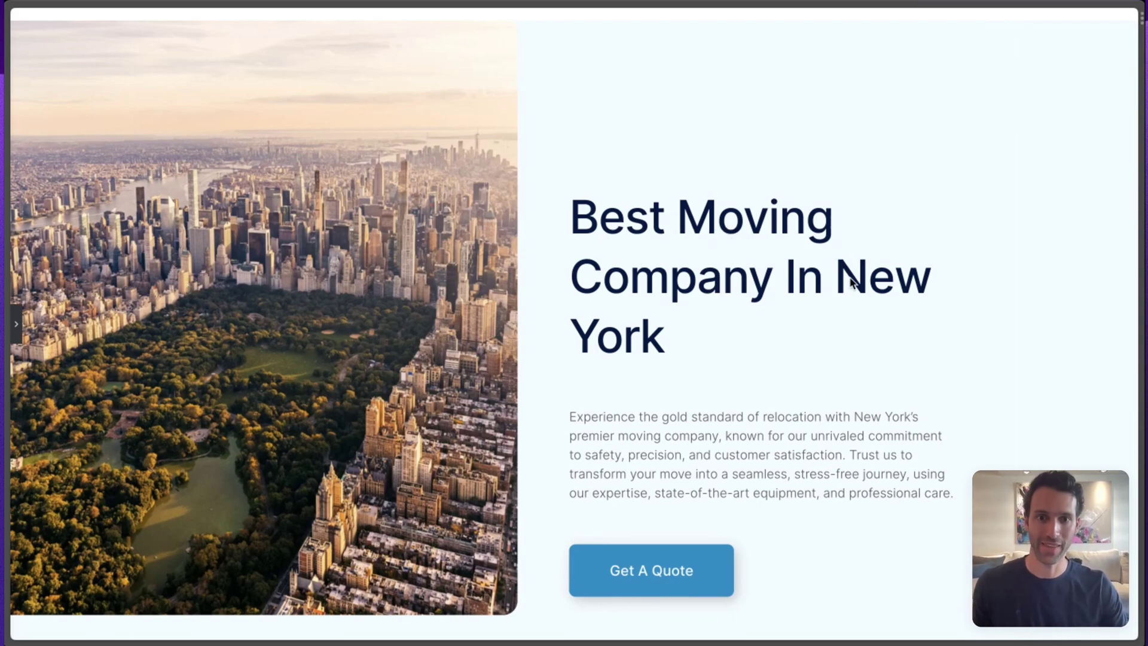
{"action": "scroll", "coordinate": [844, 442], "scroll_direction": "down", "scroll_amount": 3}
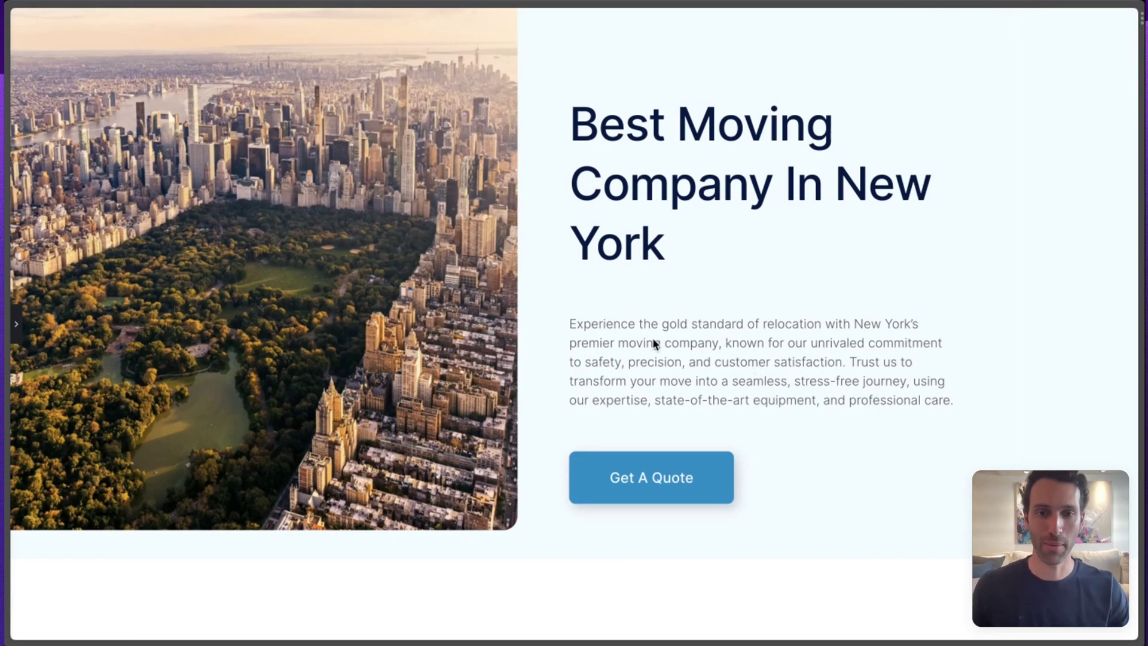
{"action": "scroll", "coordinate": [654, 341], "scroll_direction": "down", "scroll_amount": 10}
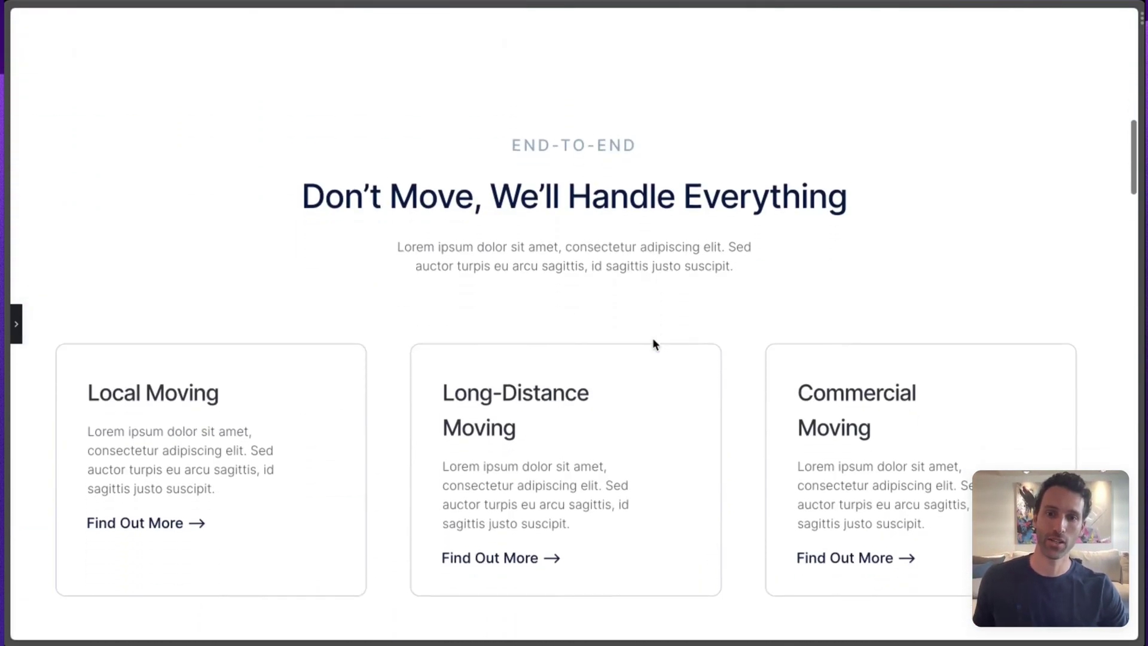
{"action": "scroll", "coordinate": [285, 400], "scroll_direction": "down", "scroll_amount": 10}
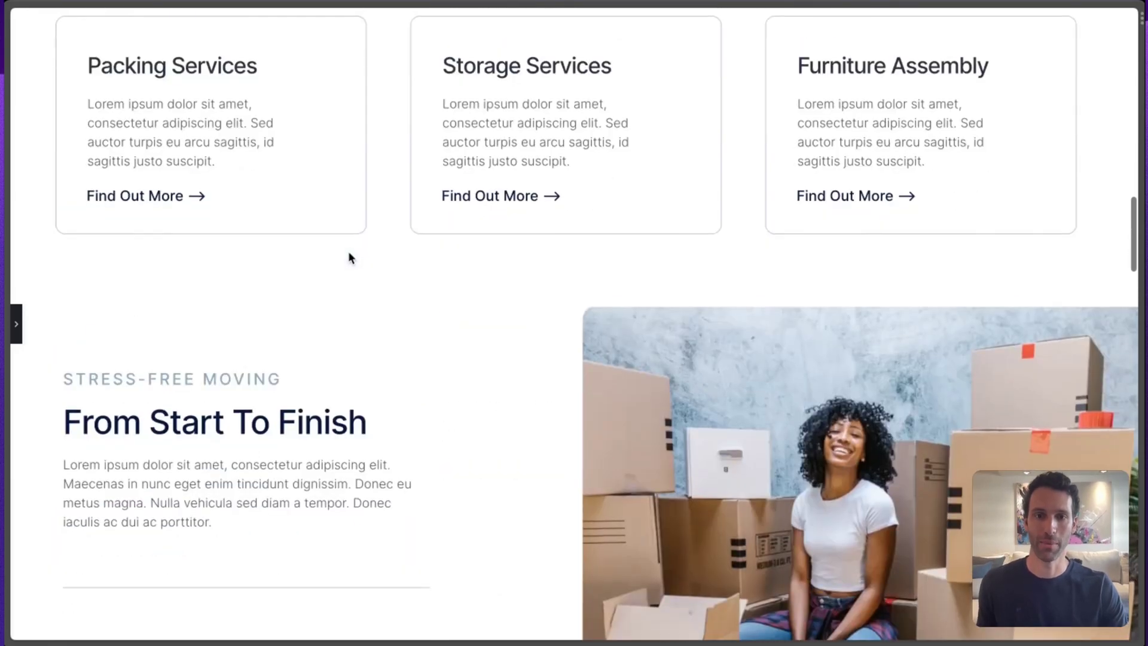
{"action": "scroll", "coordinate": [350, 257], "scroll_direction": "down", "scroll_amount": 7}
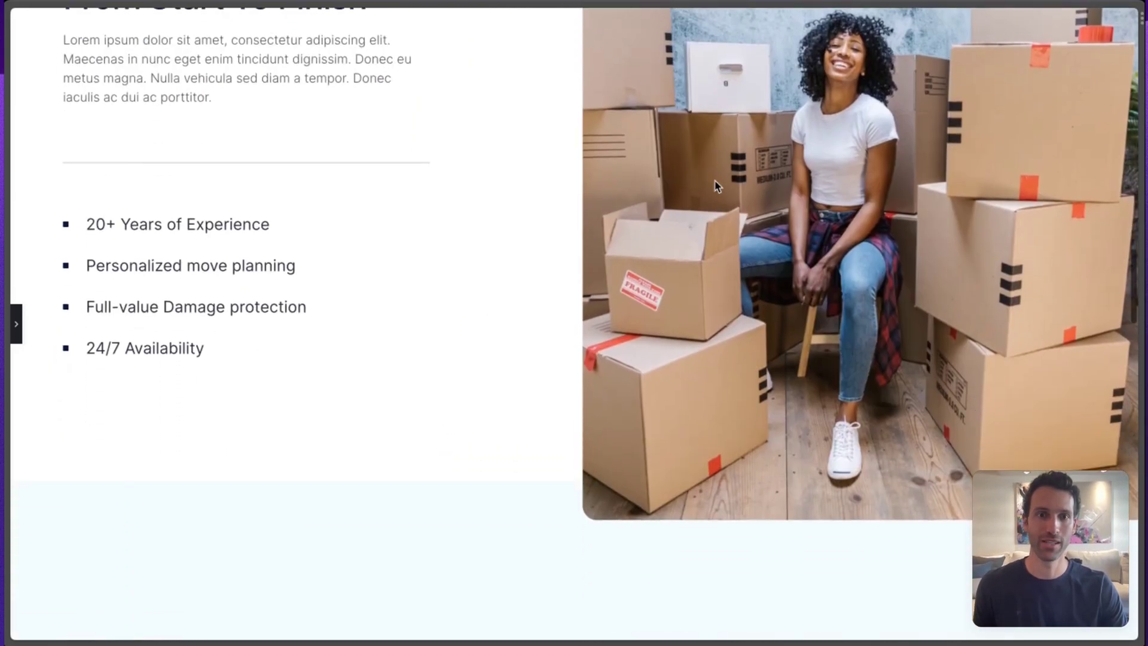
{"action": "scroll", "coordinate": [717, 186], "scroll_direction": "down", "scroll_amount": 7}
{"action": "scroll", "coordinate": [717, 186], "scroll_direction": "up", "scroll_amount": 20}
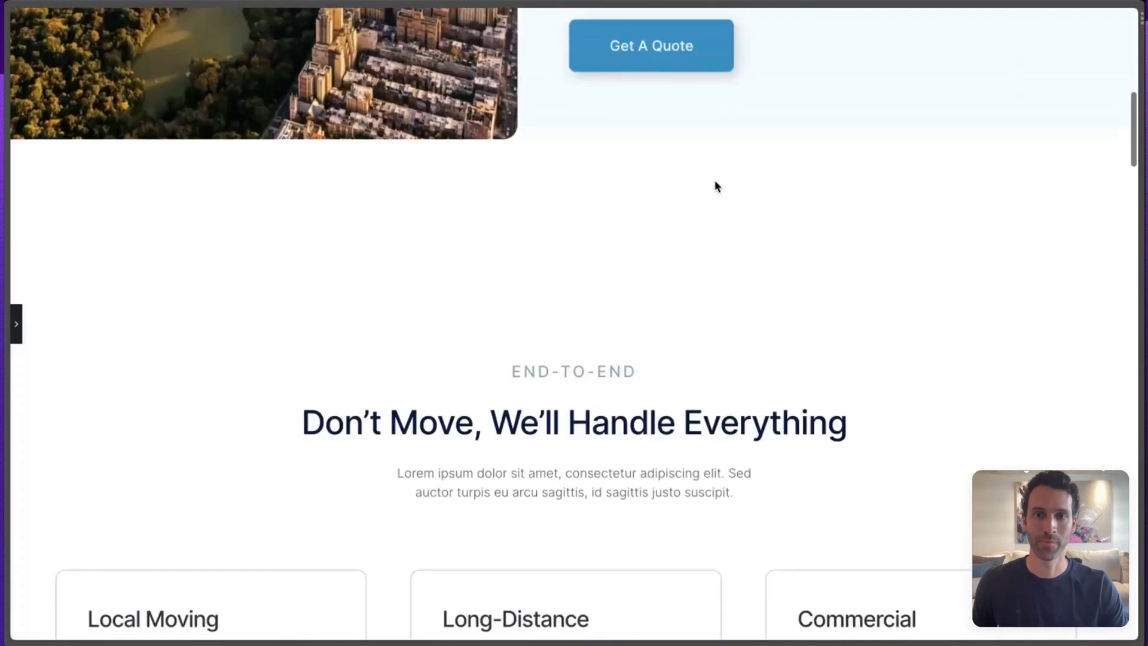
{"action": "scroll", "coordinate": [717, 186], "scroll_direction": "up", "scroll_amount": 9}
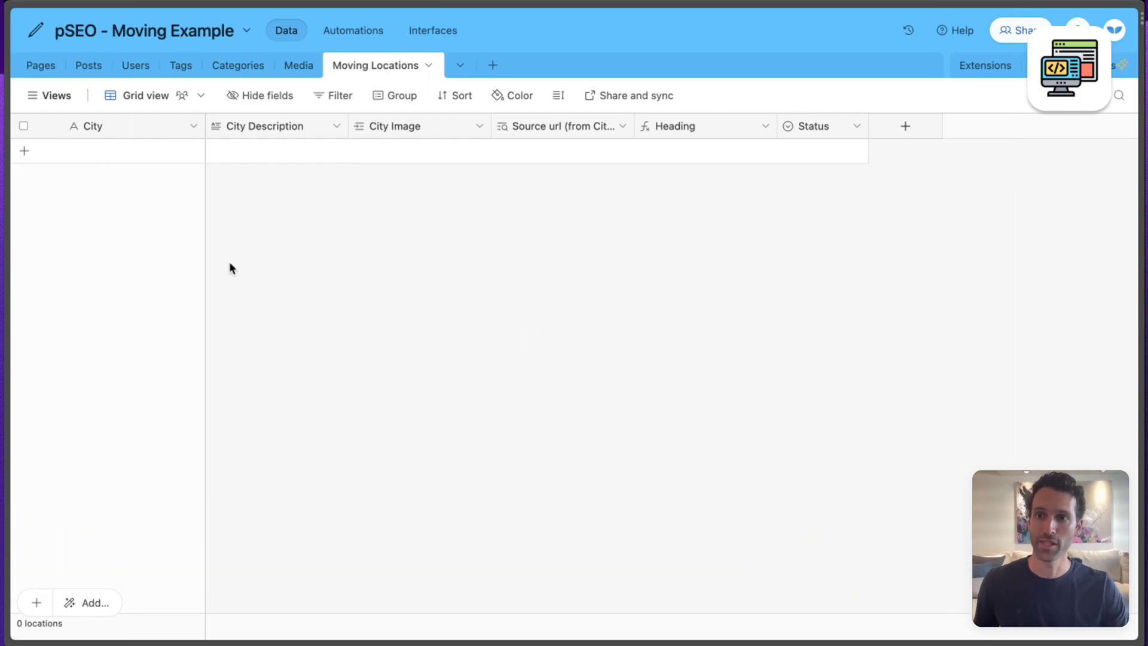
Step: In Airtable, add two records to the Moving Locations table with the cities New York and Los Angeles
{"action": "left_click", "coordinate": [50, 155]}
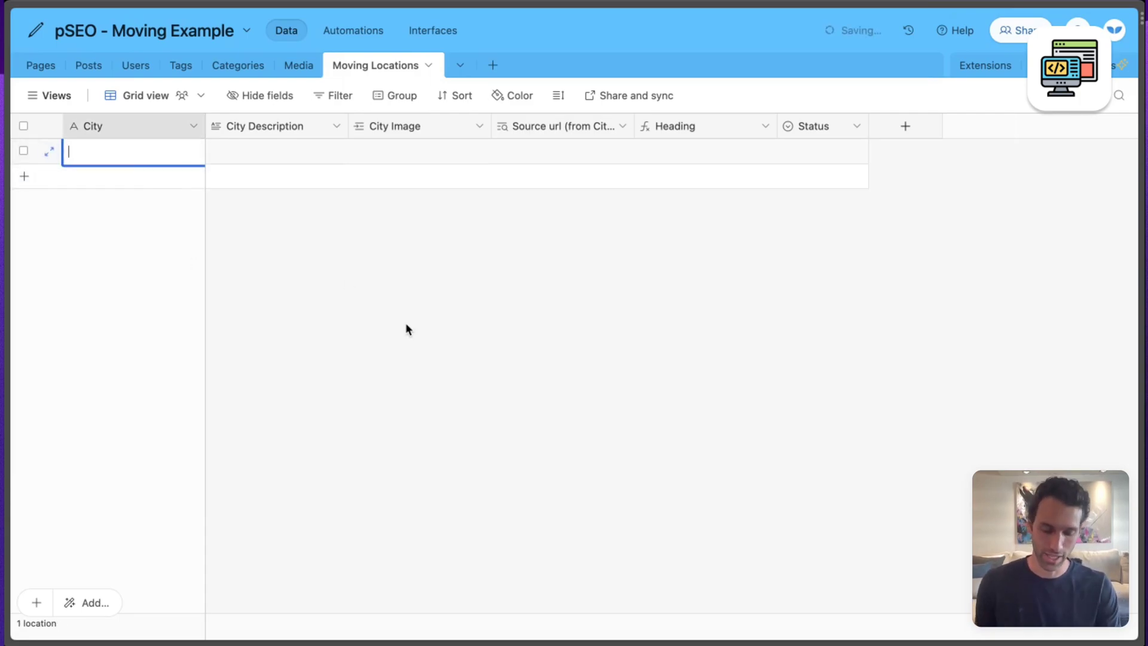
{"action": "type", "text": "New York"}
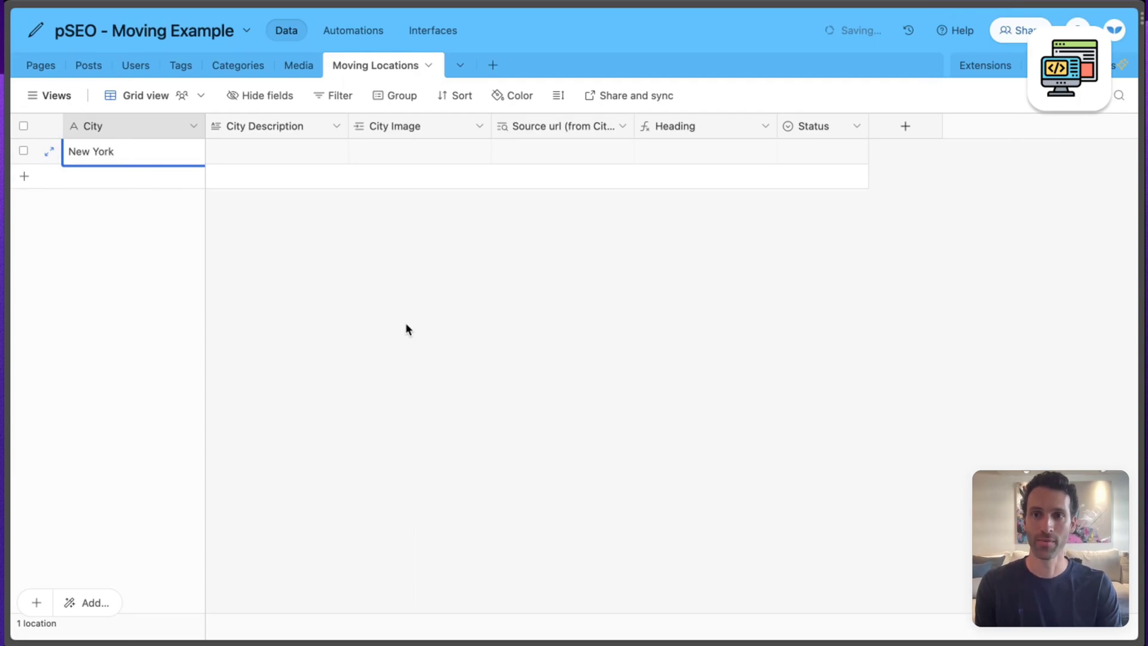
{"action": "left_click", "coordinate": [69, 183]}
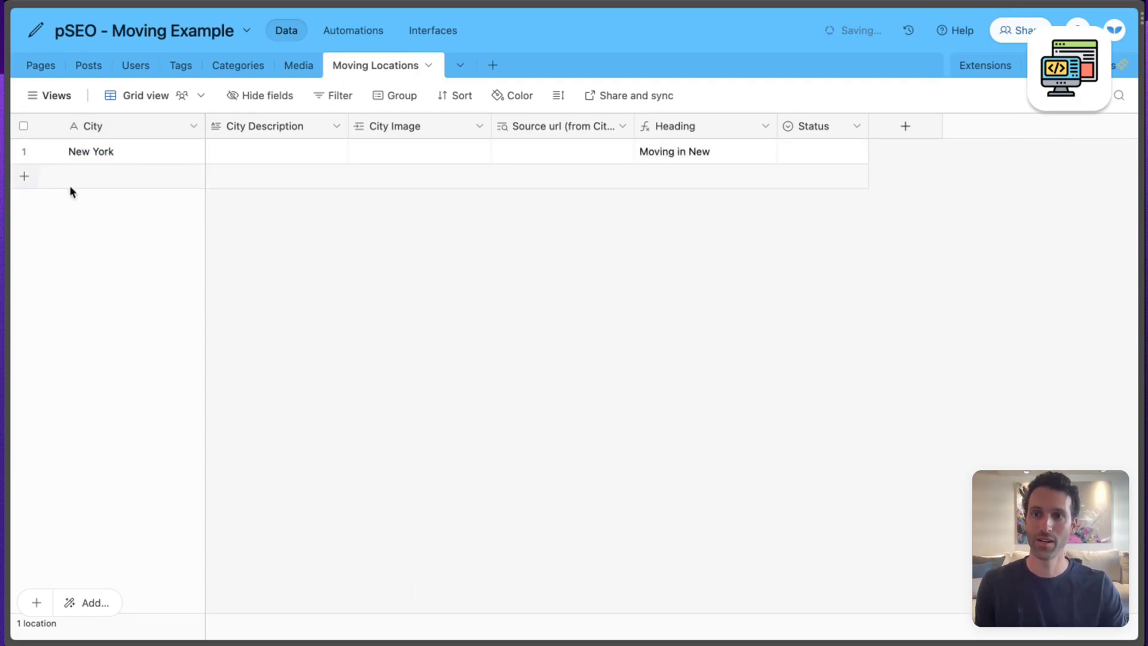
{"action": "type", "text": "Los Angeles"}
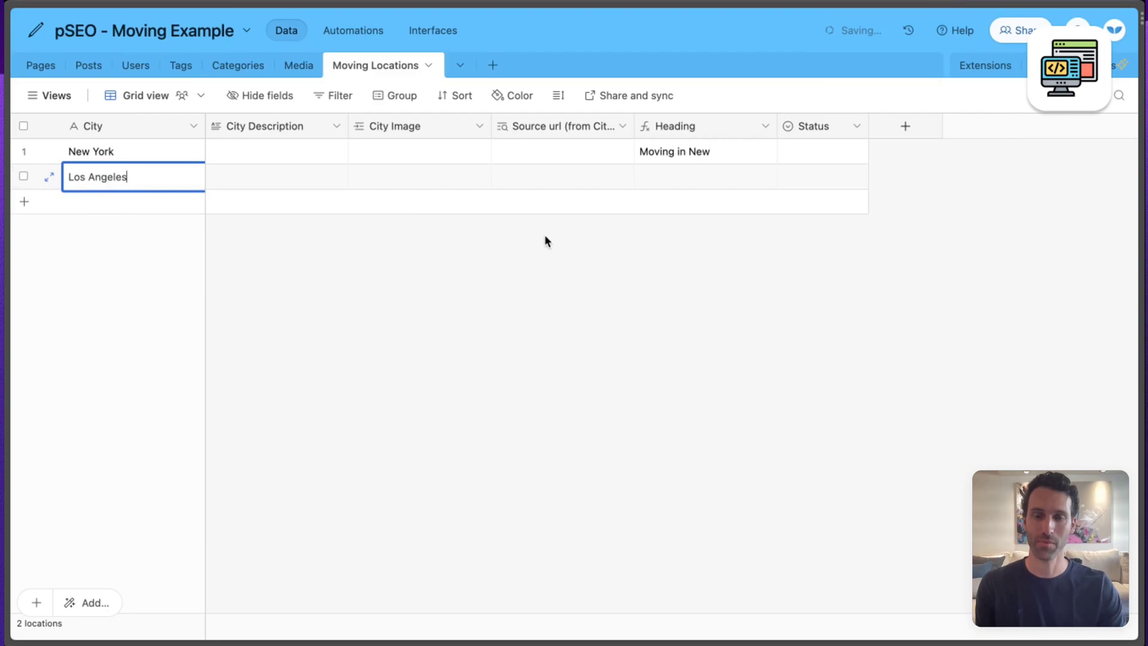
{"action": "left_click", "coordinate": [638, 303]}
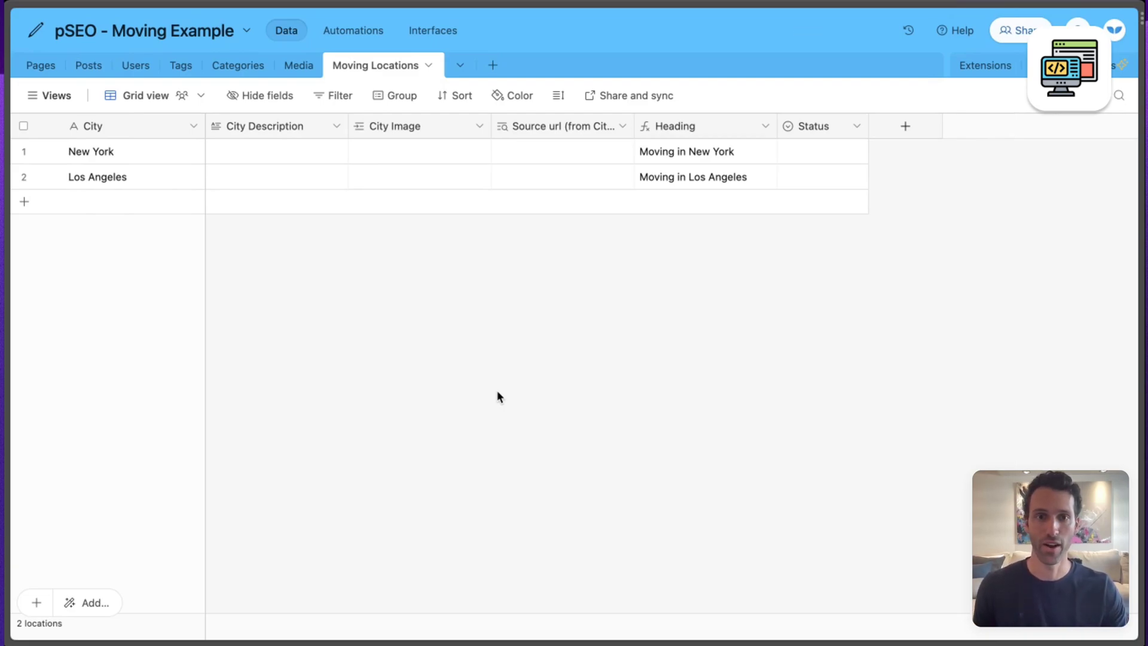
Step: Set the Status of both the New York and Los Angeles records to publish
{"action": "double_click", "coordinate": [797, 151]}
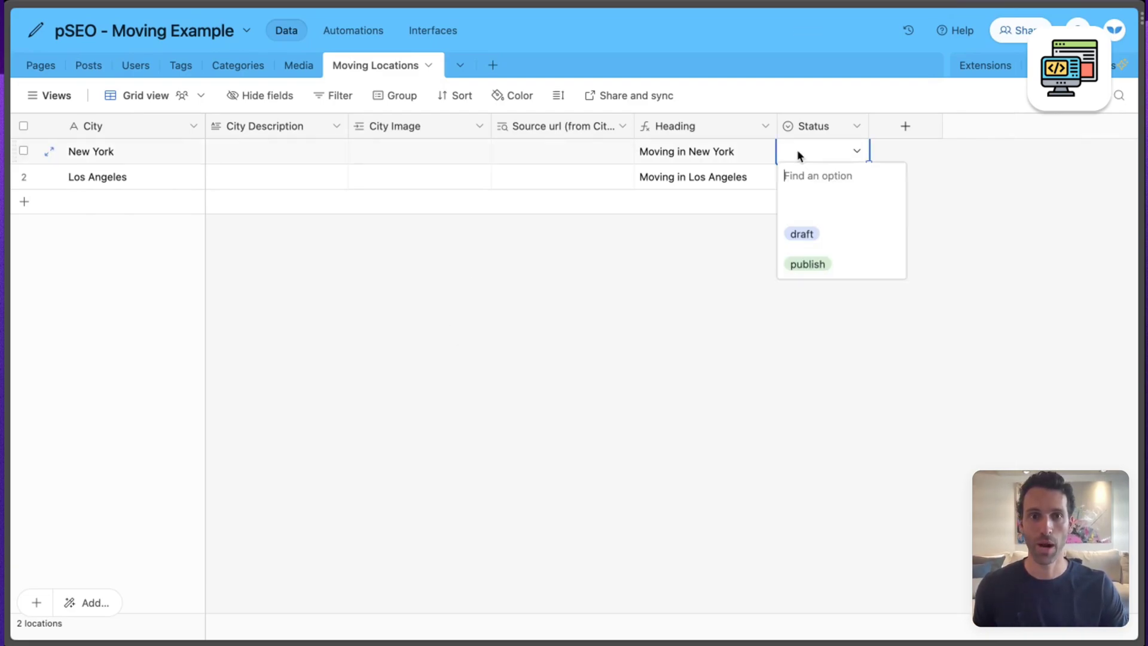
{"action": "left_click", "coordinate": [806, 262]}
{"action": "double_click", "coordinate": [815, 178]}
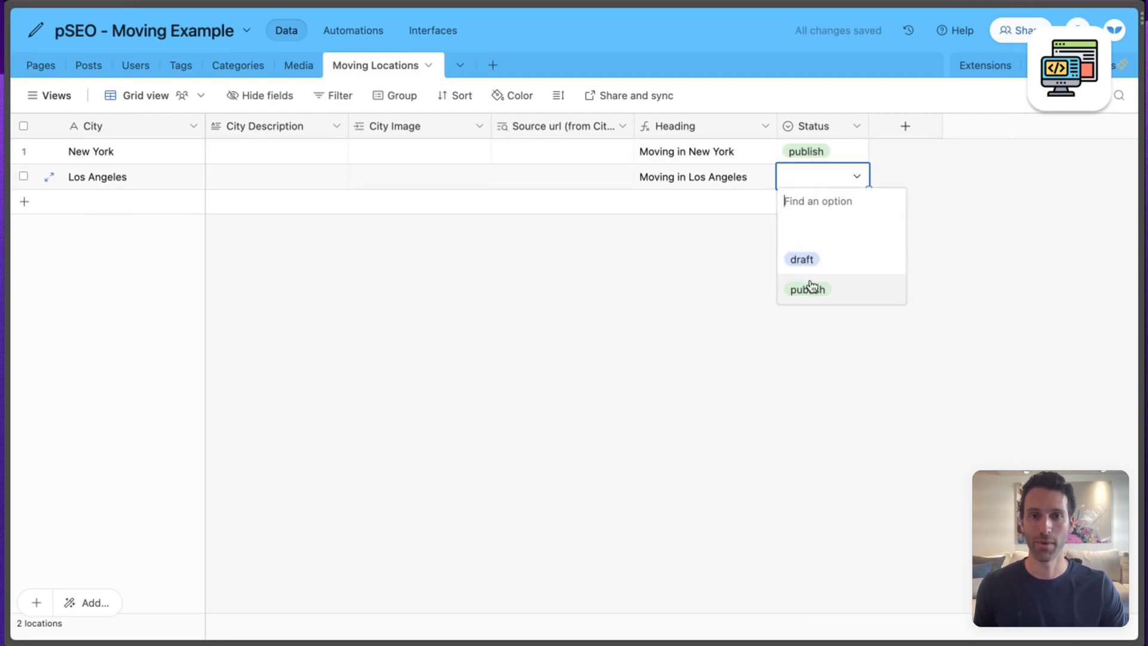
{"action": "left_click", "coordinate": [808, 287]}
Step: Set the default option of the Status field to publish and save the field
{"action": "left_click", "coordinate": [839, 126]}
{"action": "double_click", "coordinate": [838, 126]}
{"action": "left_click", "coordinate": [555, 432]}
{"action": "left_click", "coordinate": [478, 552]}
{"action": "left_click", "coordinate": [706, 478]}
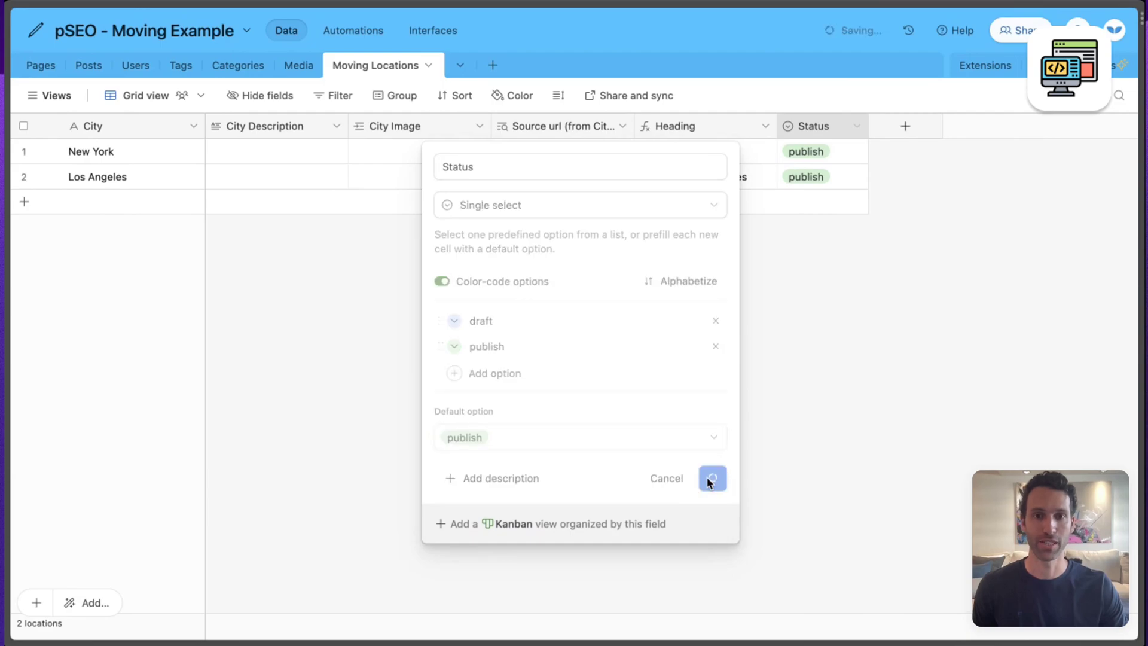
Step: Change the Heading field's formula to "Best Moving Comapny in " & City and save it
{"action": "double_click", "coordinate": [696, 126]}
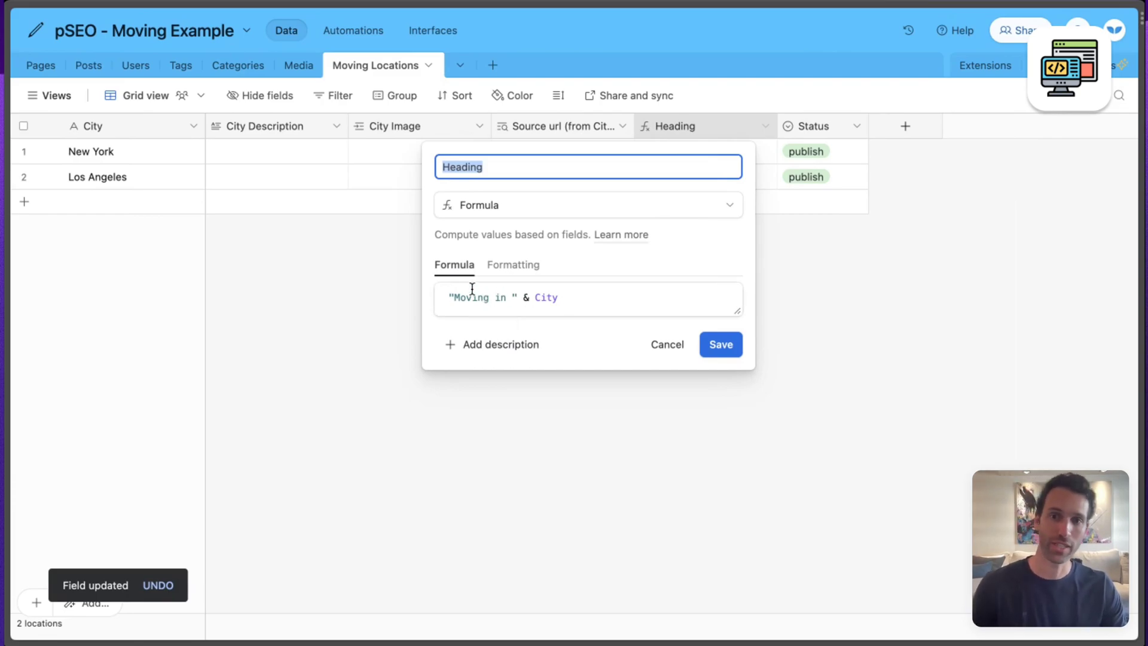
{"action": "left_click", "coordinate": [454, 299]}
{"action": "type", "text": "Best"}
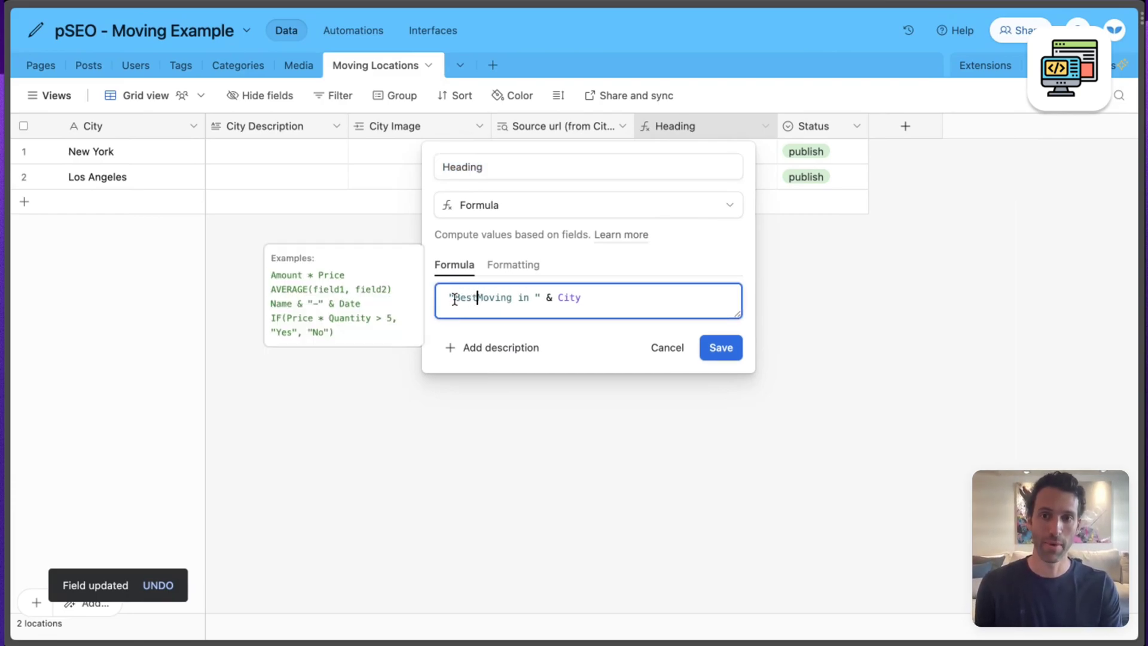
{"action": "key", "text": "Right"}
{"action": "key", "text": "Right"}
{"action": "key", "text": "Right"}
{"action": "key", "text": "Right"}
{"action": "key", "text": "Right"}
{"action": "key", "text": "Right"}
{"action": "type", "text": "Comapny"}
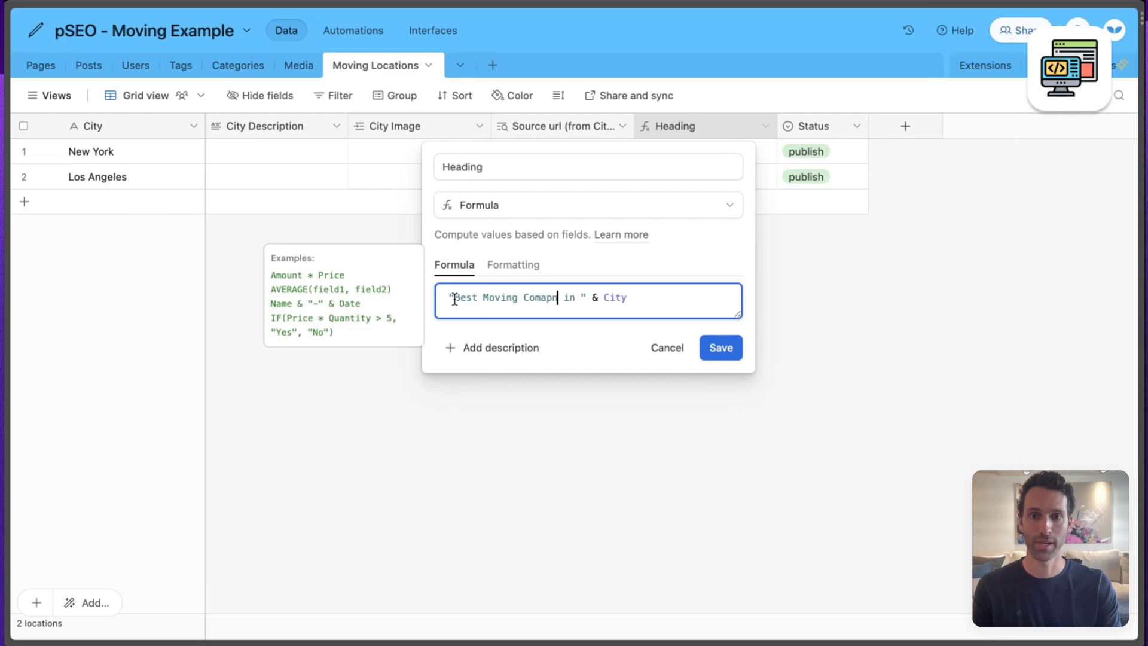
{"action": "left_click", "coordinate": [715, 348]}
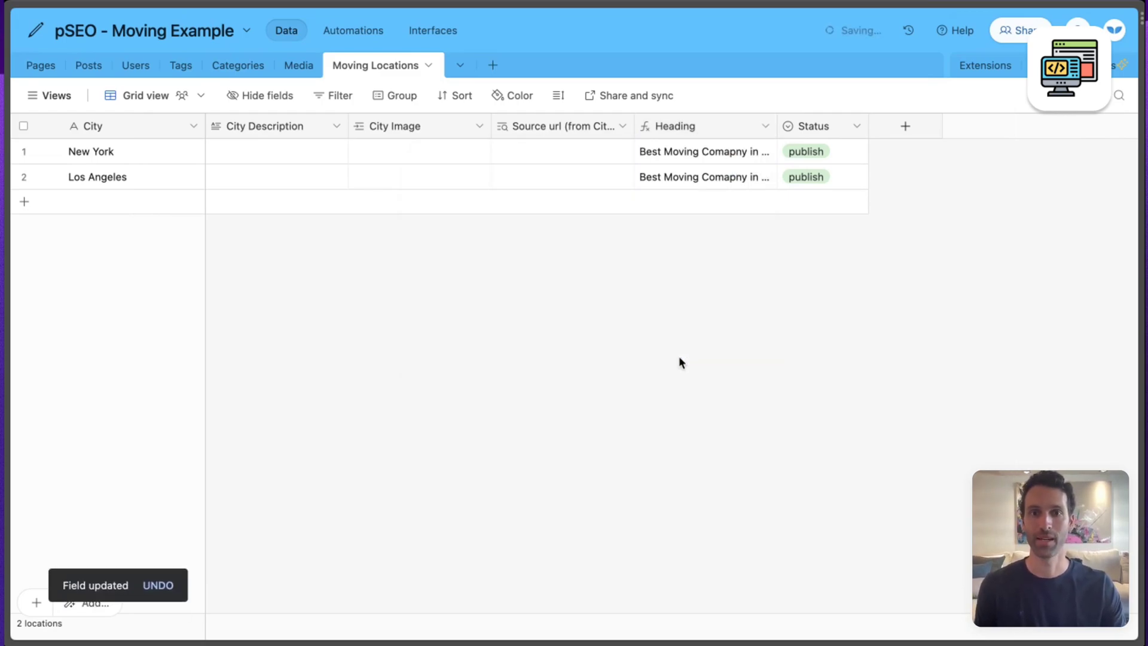
Step: Widen the Heading column and correct the misspelled word in its formula to "Company"
{"action": "left_click_drag", "start_coordinate": [777, 125], "coordinate": [841, 125]}
{"action": "left_click", "coordinate": [717, 125]}
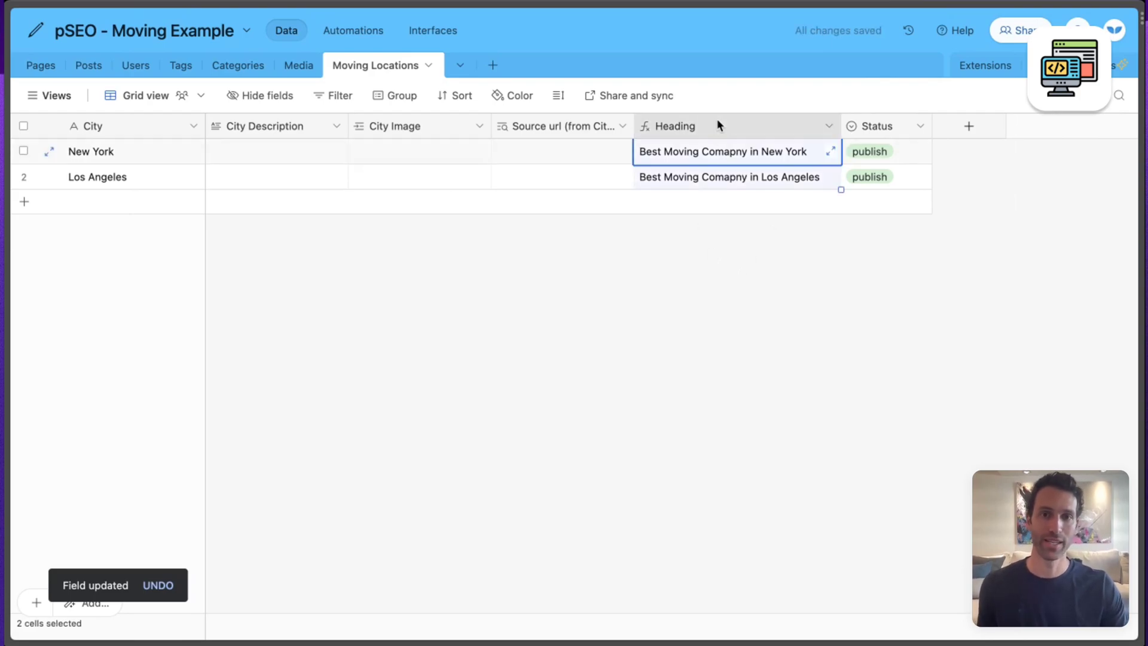
{"action": "double_click", "coordinate": [717, 128]}
{"action": "left_click", "coordinate": [545, 297]}
{"action": "key", "text": "BackSpace"}
{"action": "key", "text": "Right"}
{"action": "type", "text": "a"}
{"action": "left_click", "coordinate": [721, 348]}
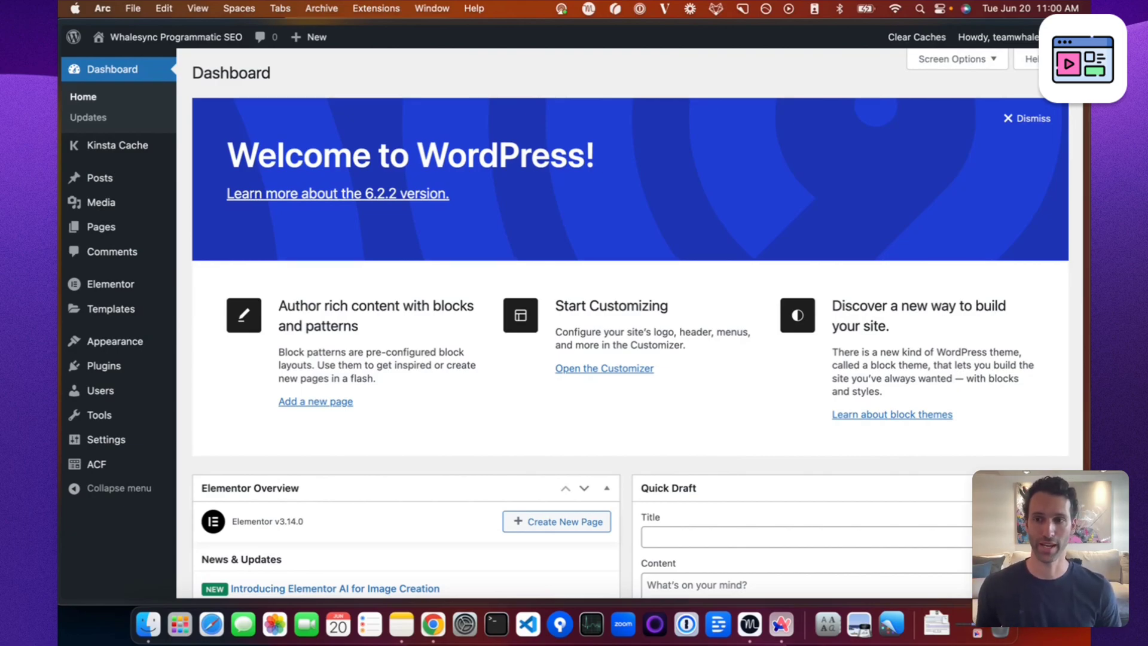
Step: In WordPress, check the installed plugins and open the post types list of Advanced Custom Fields
{"action": "left_click", "coordinate": [104, 370]}
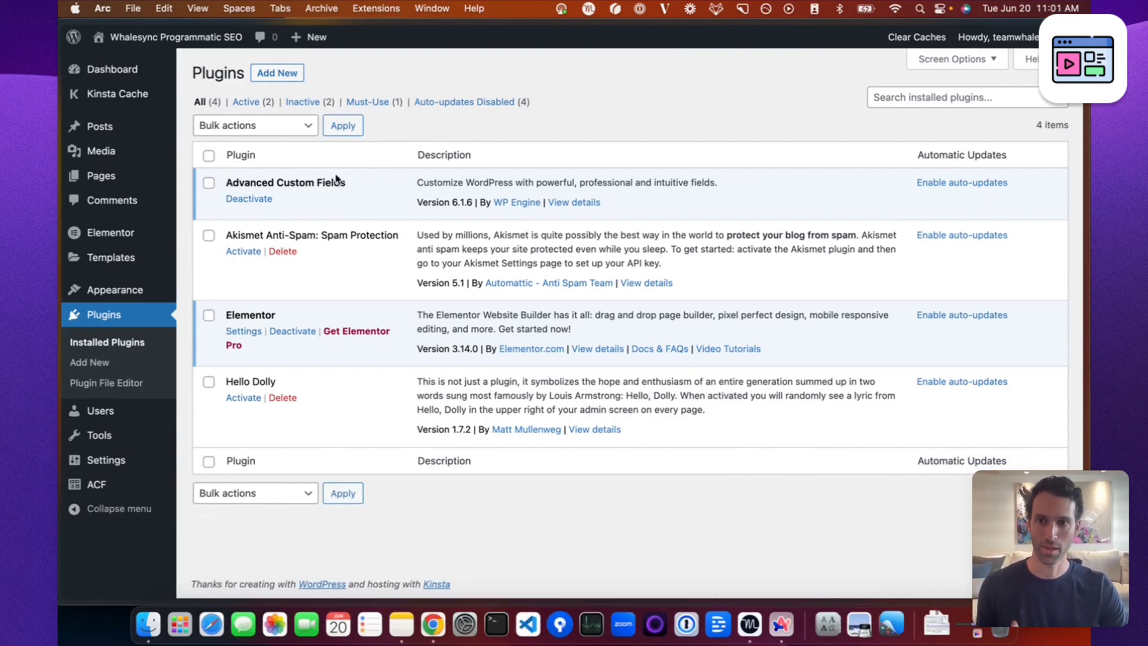
{"action": "left_click", "coordinate": [102, 480]}
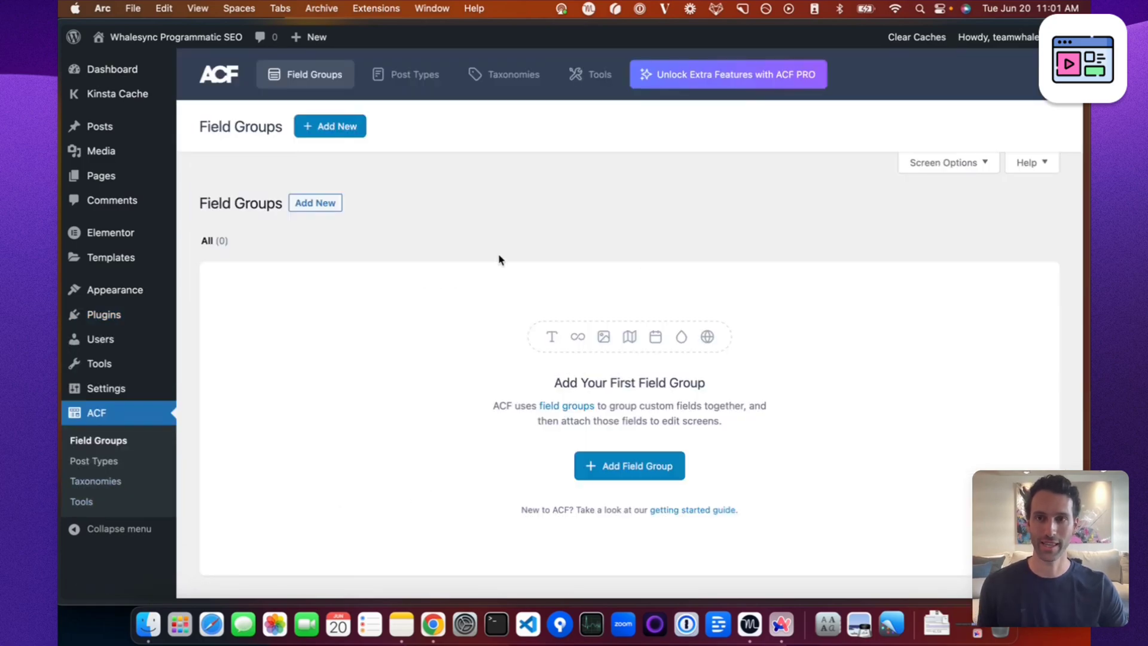
{"action": "left_click", "coordinate": [413, 86]}
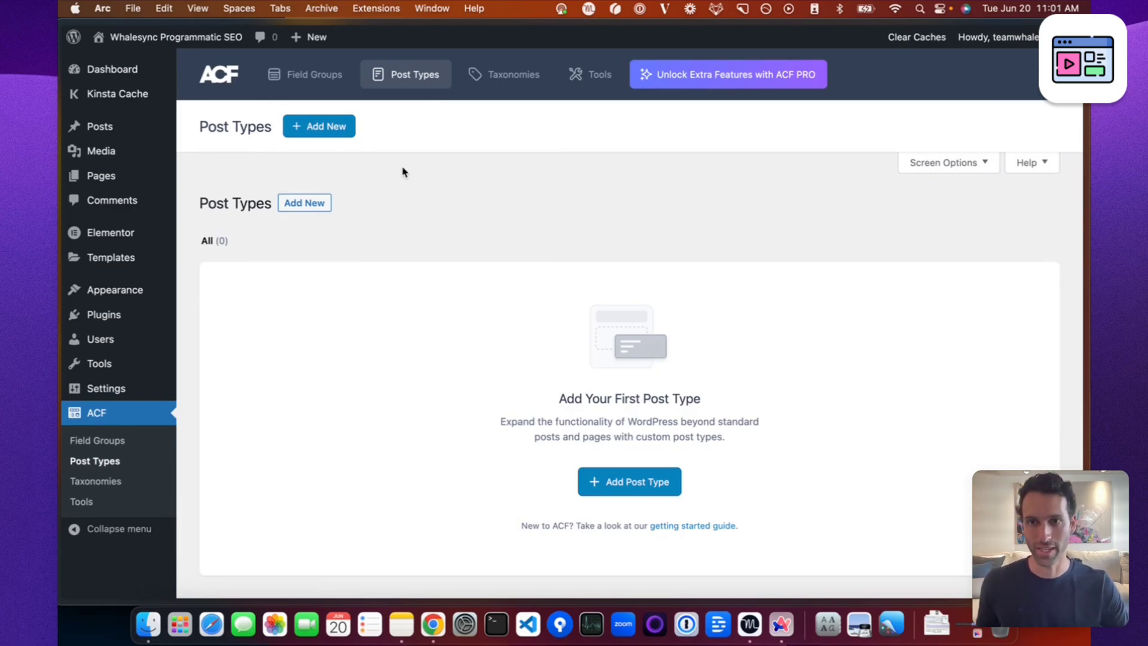
Step: Create and save an ACF post type with plural label Locations, singular label Location and post type key location
{"action": "left_click", "coordinate": [317, 127]}
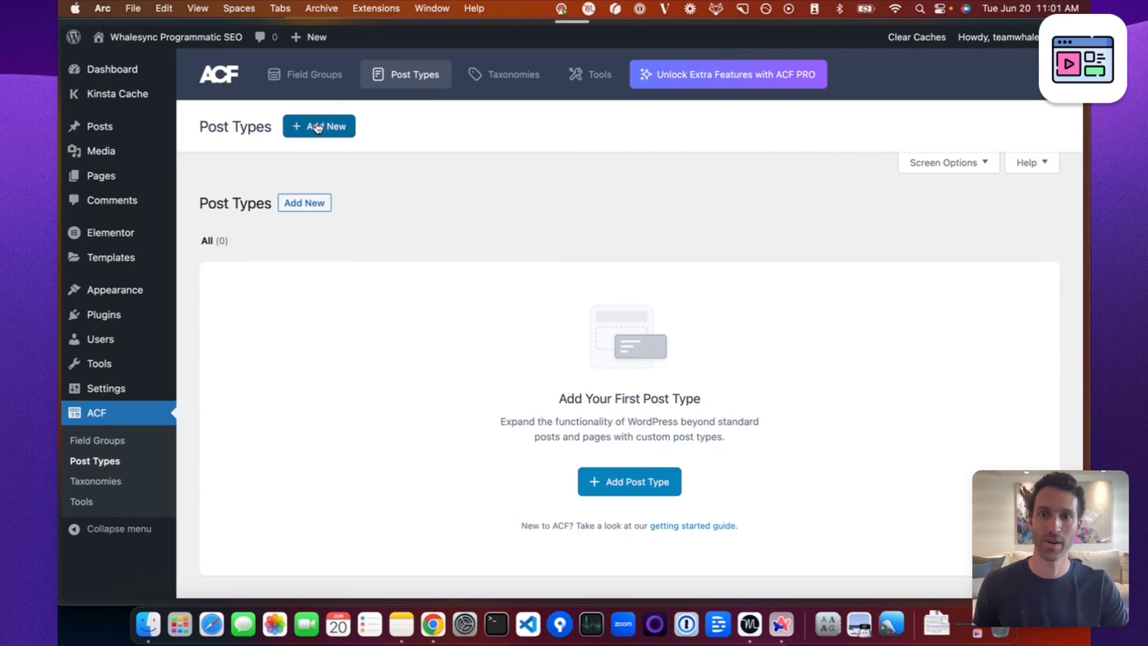
{"action": "scroll", "coordinate": [292, 300], "scroll_direction": "down", "scroll_amount": 2}
{"action": "left_click", "coordinate": [294, 167]}
{"action": "type", "text": "Locations"}
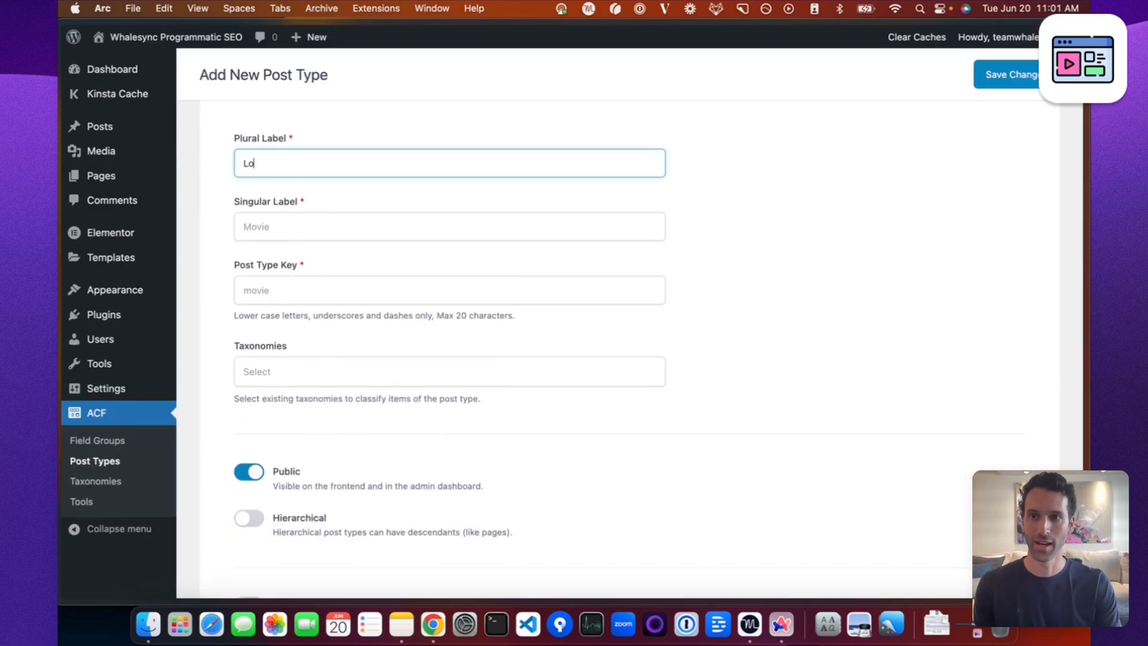
{"action": "left_click", "coordinate": [718, 224]}
{"action": "left_click", "coordinate": [329, 226]}
{"action": "type", "text": "Location"}
{"action": "left_click", "coordinate": [352, 291]}
{"action": "left_click", "coordinate": [774, 320]}
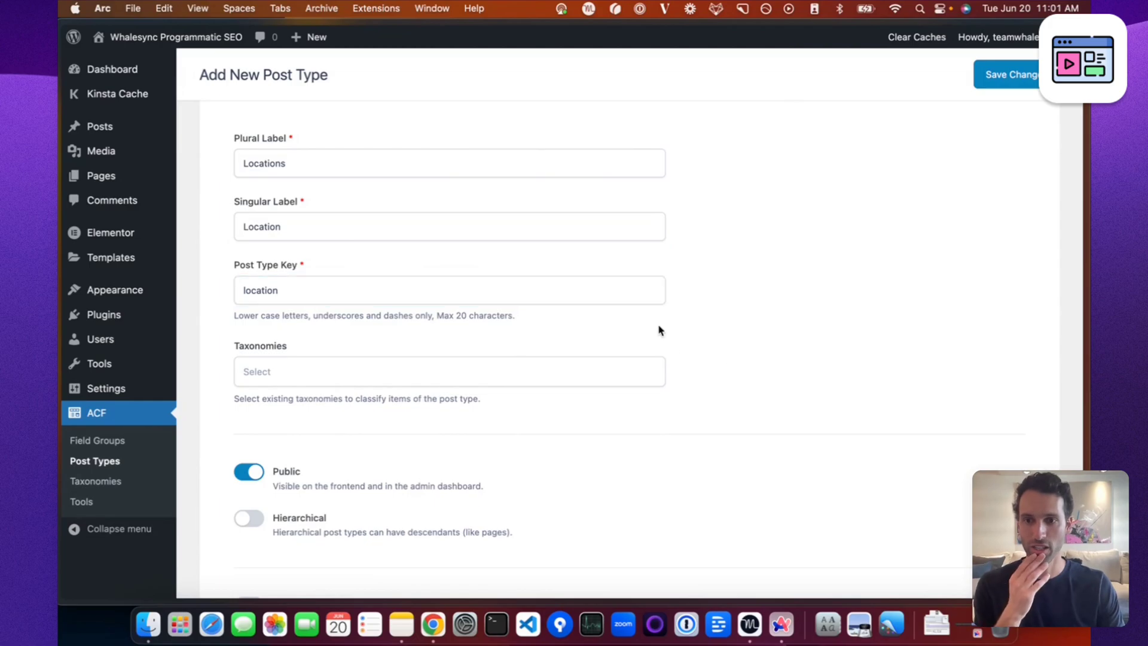
{"action": "scroll", "coordinate": [659, 331], "scroll_direction": "down", "scroll_amount": 5}
{"action": "left_click", "coordinate": [1028, 85]}
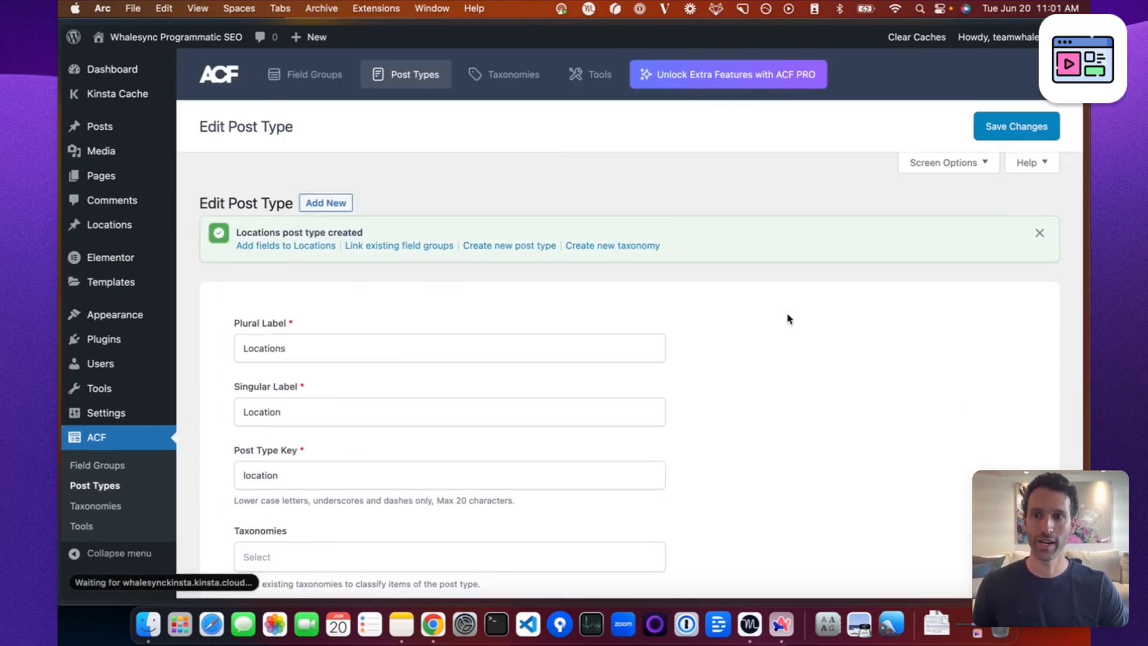
Step: Open the ACF field groups, and check the columns of the Moving Locations table in Airtable
{"action": "mouse_move", "coordinate": [110, 227]}
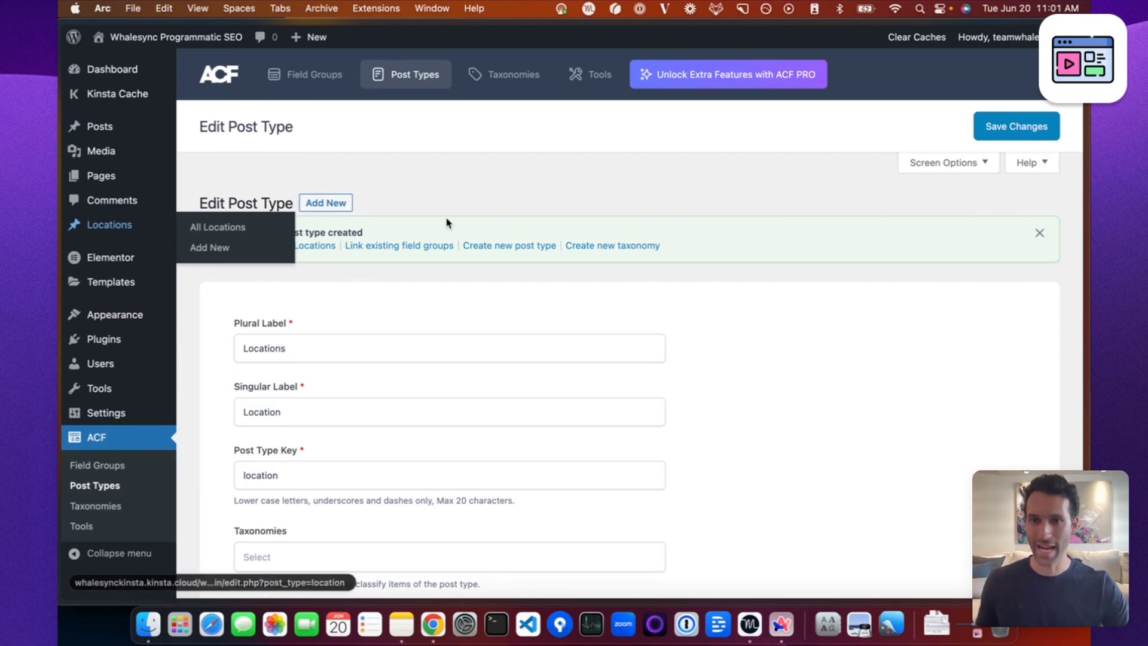
{"action": "left_click", "coordinate": [310, 86]}
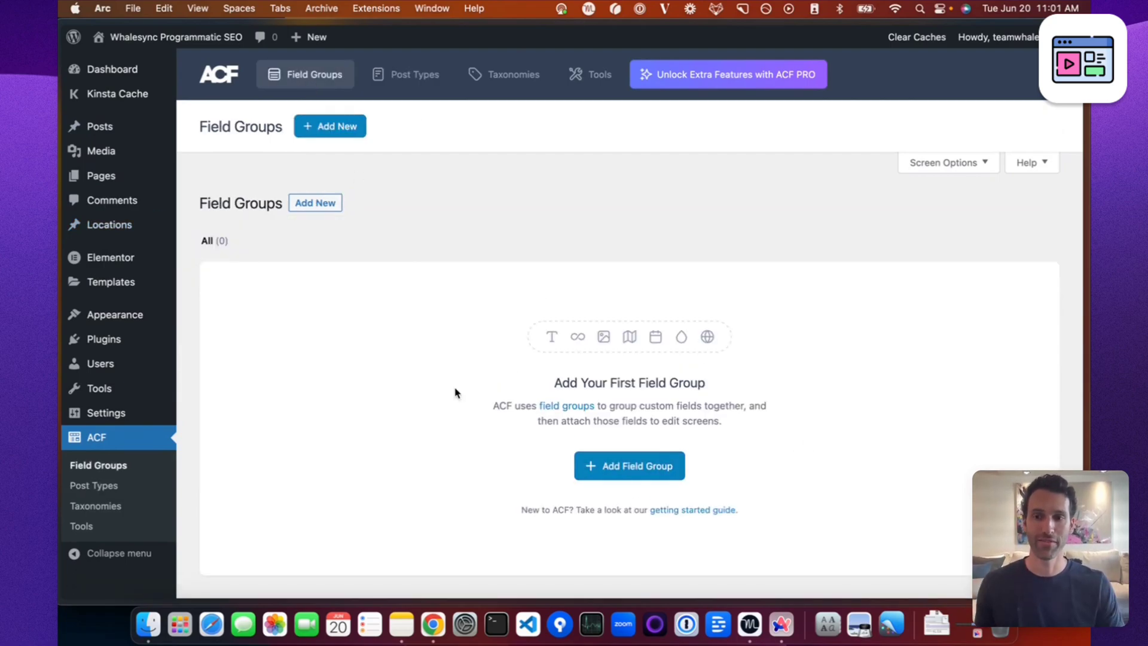
{"action": "mouse_move", "coordinate": [60, 431]}
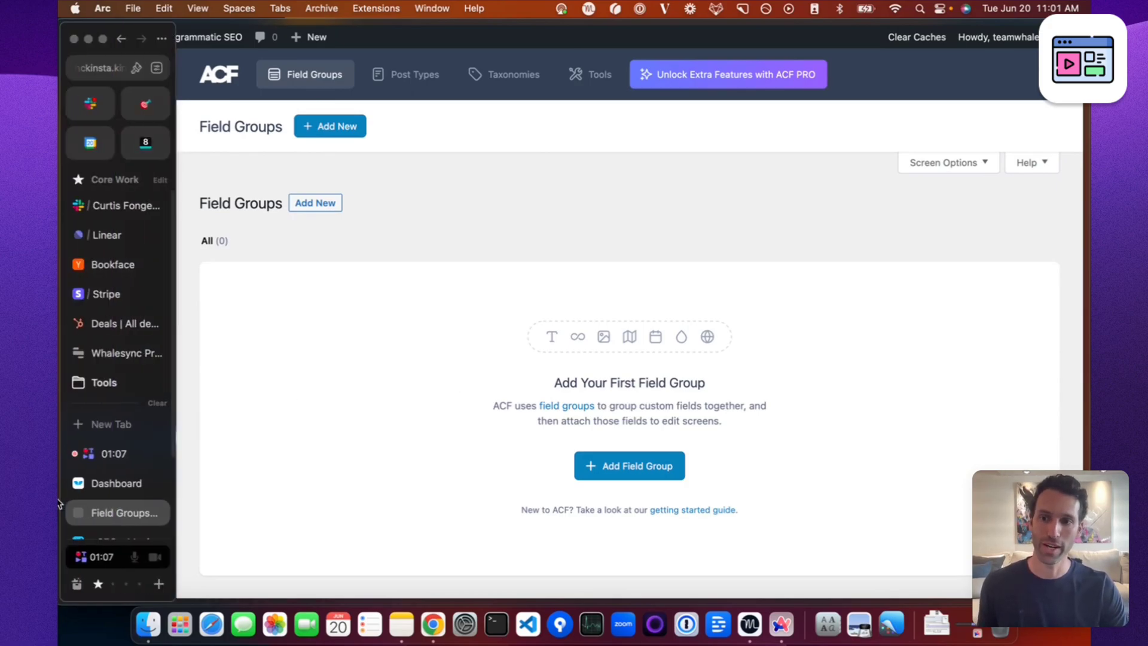
{"action": "scroll", "coordinate": [116, 513], "scroll_direction": "down", "scroll_amount": 2}
{"action": "left_click", "coordinate": [119, 479]}
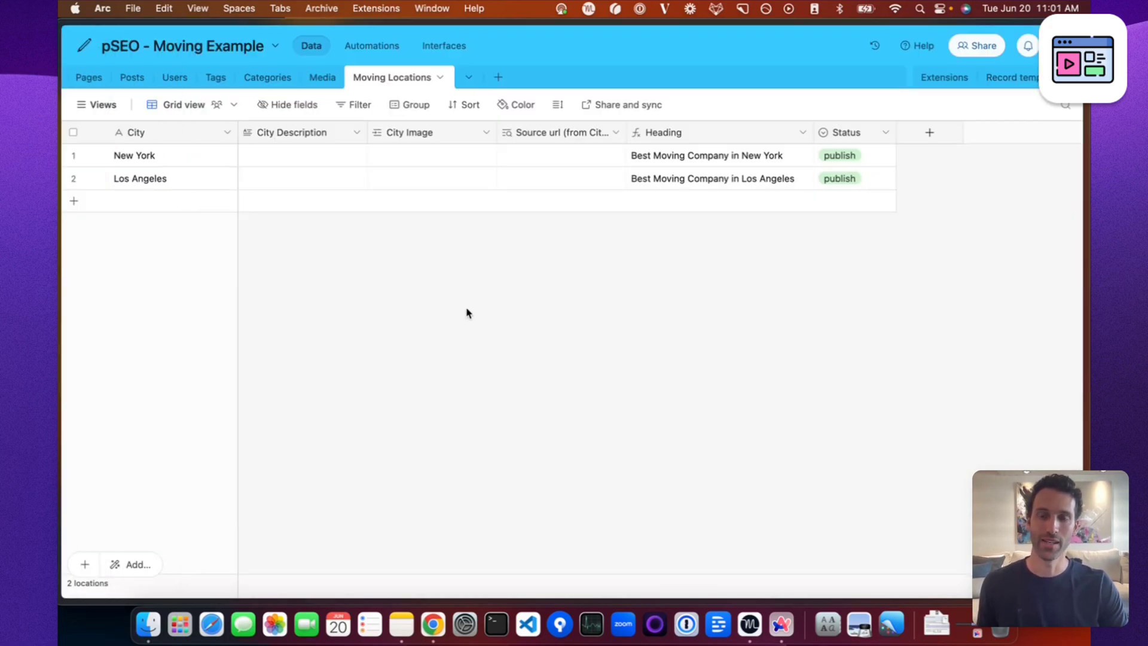
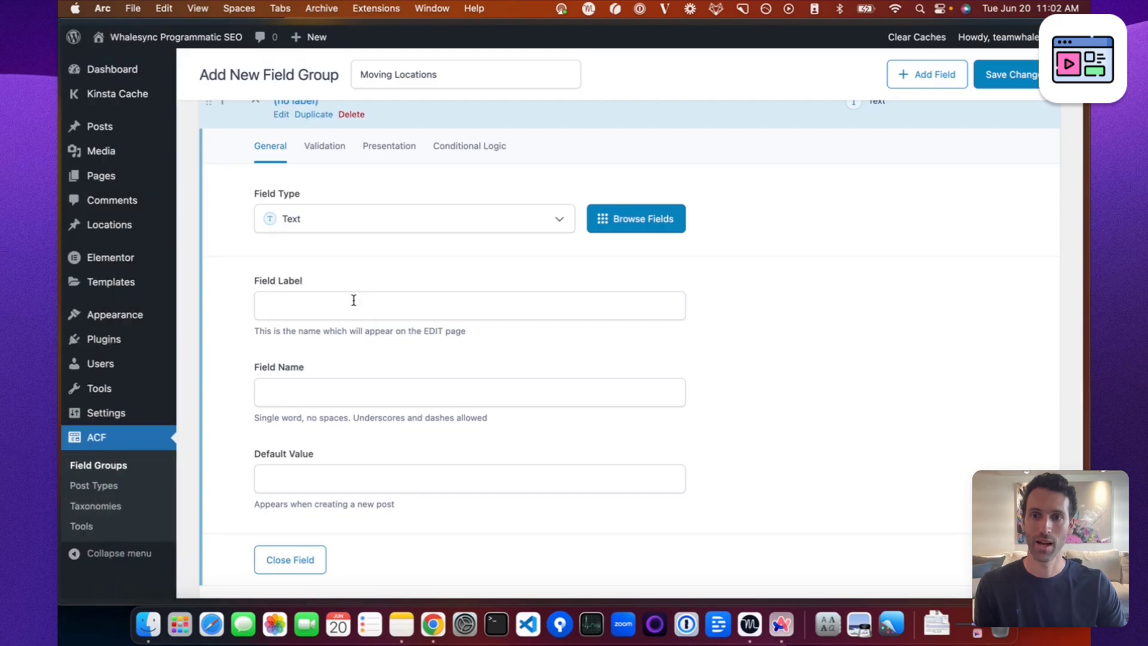
Step: In WordPress, label the first text field of the Moving Locations field group City Description
{"action": "left_click", "coordinate": [354, 302]}
{"action": "type", "text": "City Description"}
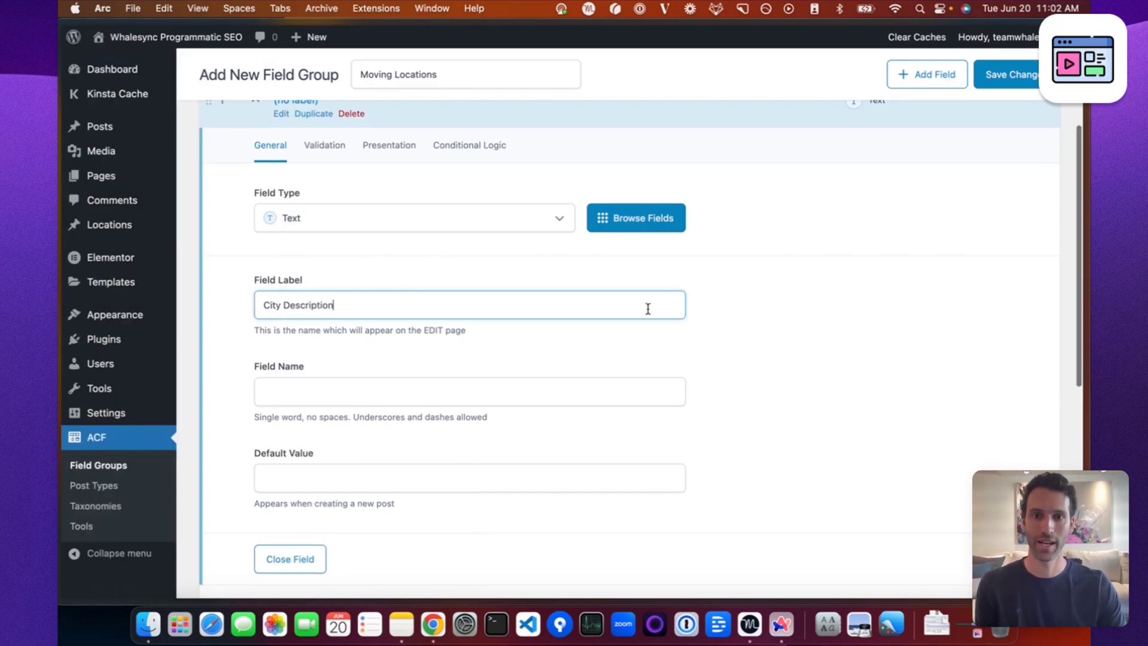
{"action": "scroll", "coordinate": [969, 478], "scroll_direction": "down", "scroll_amount": 5}
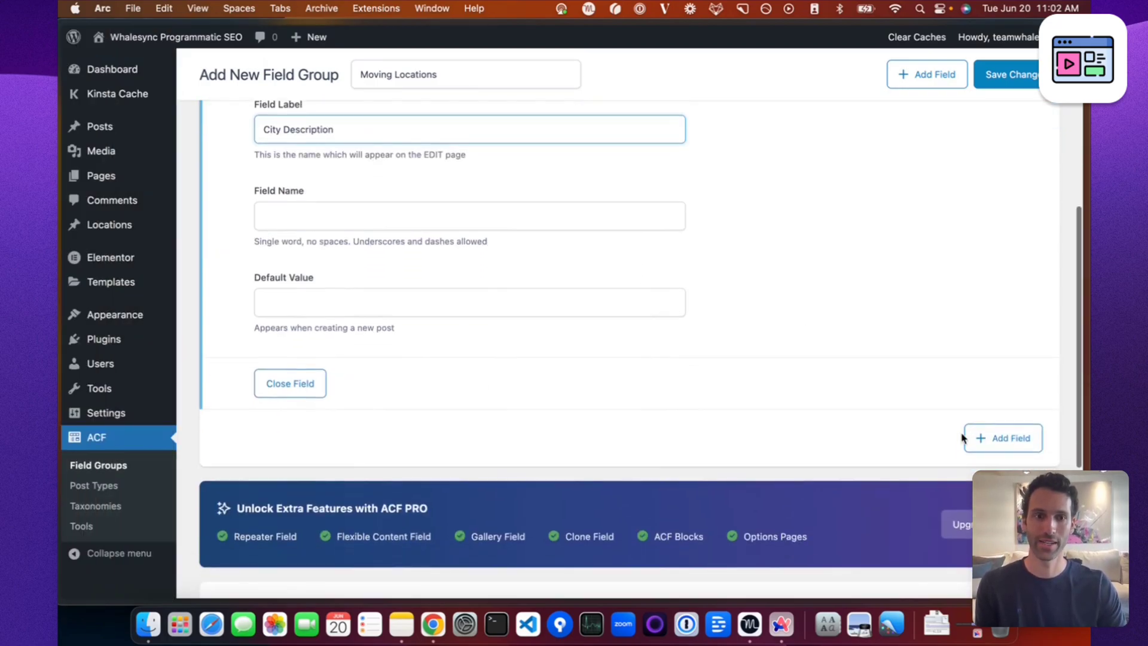
Step: Add a second text field labelled Heading to the Moving Locations field group
{"action": "left_click", "coordinate": [1001, 440]}
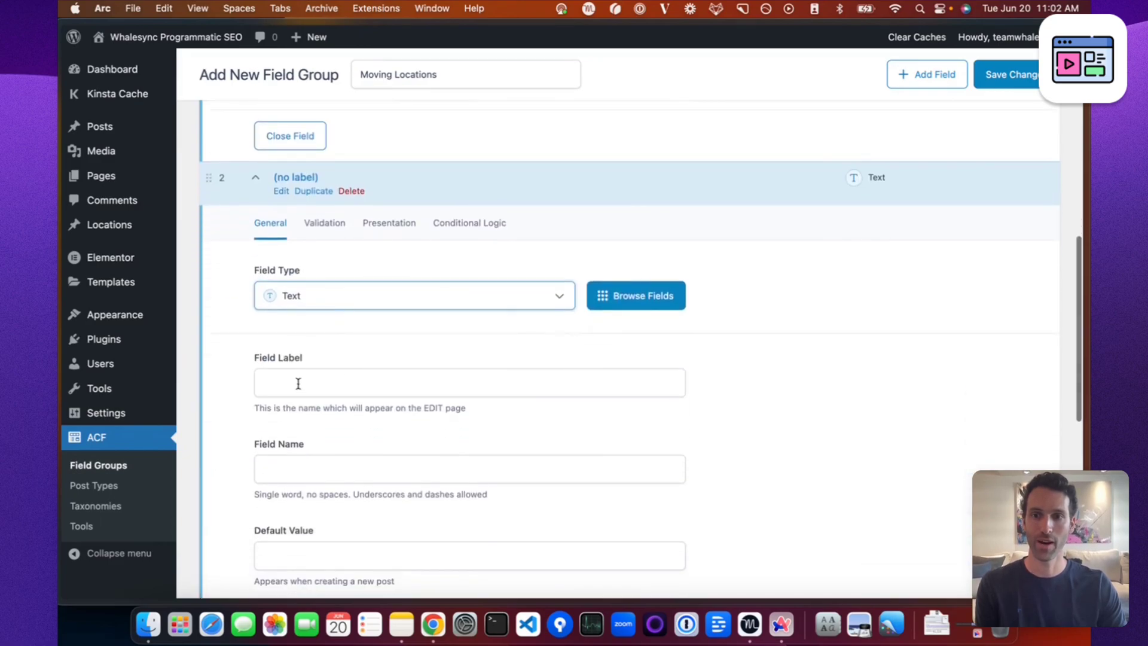
{"action": "left_click", "coordinate": [298, 383]}
{"action": "type", "text": "Header"}
{"action": "key", "text": "alt+BackSpace"}
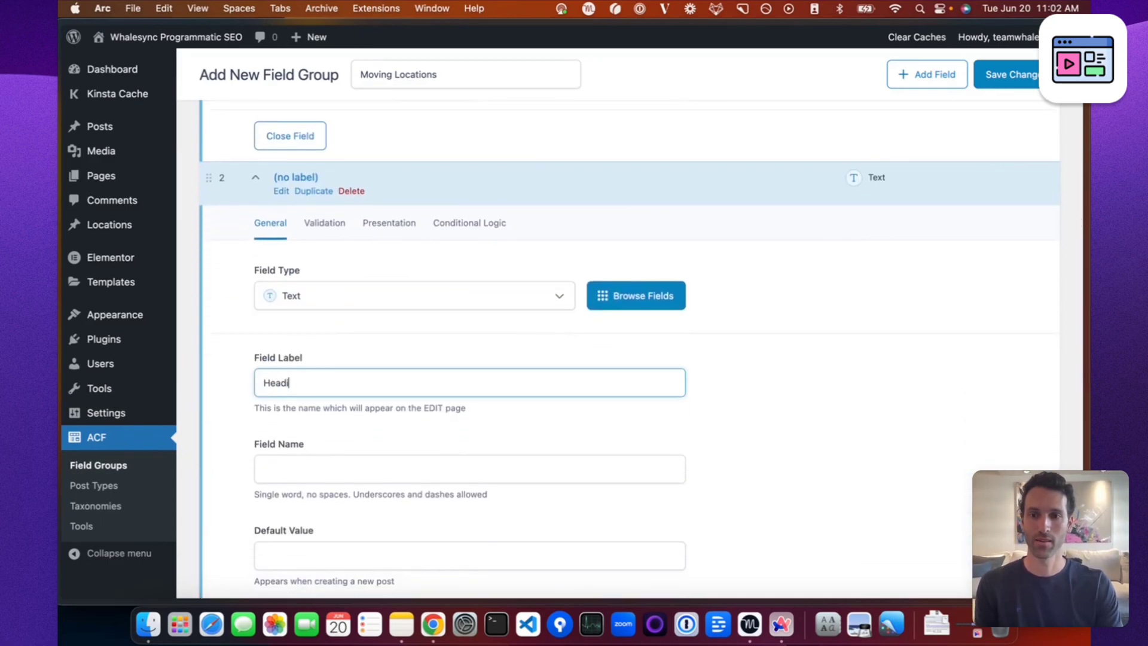
{"action": "left_click", "coordinate": [861, 501]}
{"action": "scroll", "coordinate": [846, 432], "scroll_direction": "down", "scroll_amount": 5}
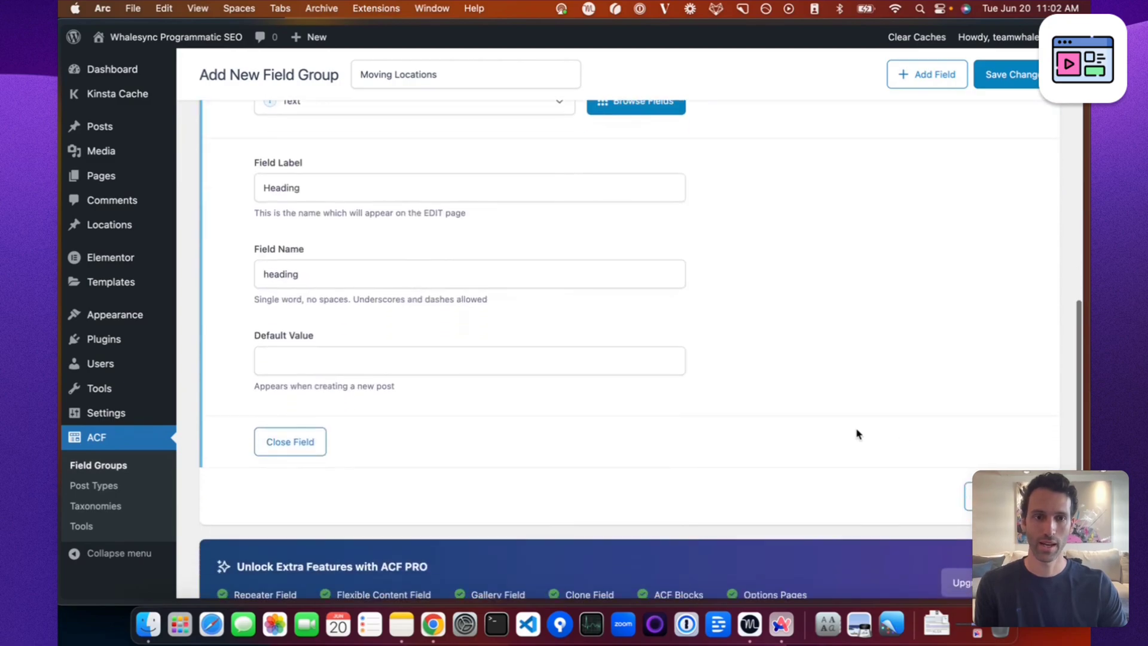
Step: Add a third field of type Image labelled City Image and save the field group
{"action": "left_click", "coordinate": [998, 496]}
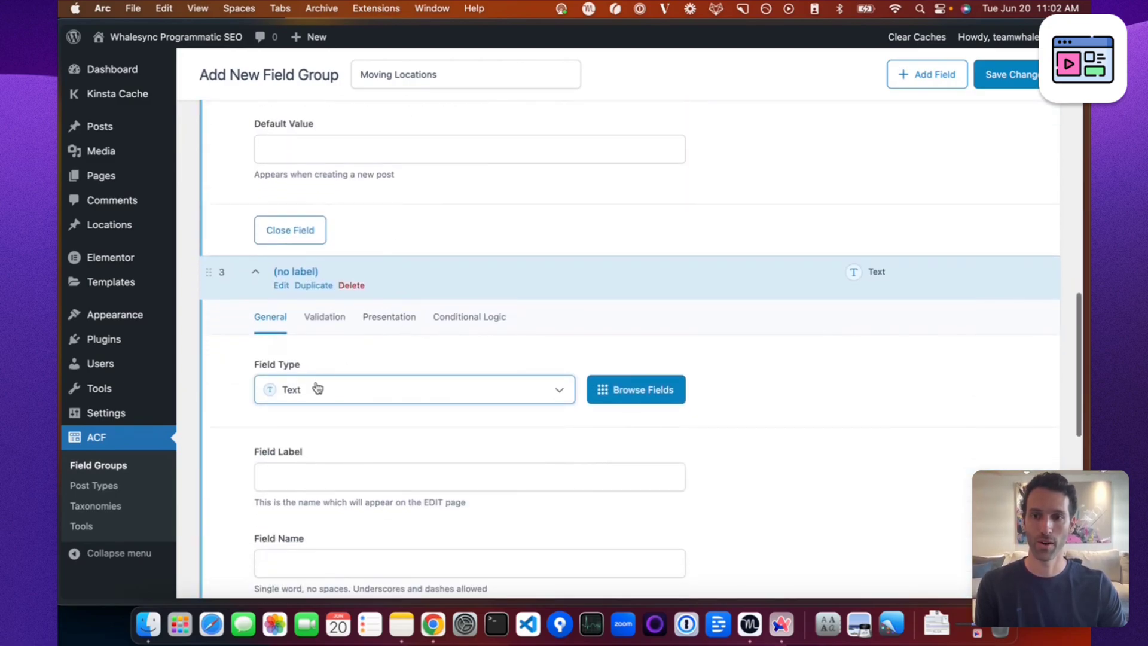
{"action": "left_click", "coordinate": [318, 389]}
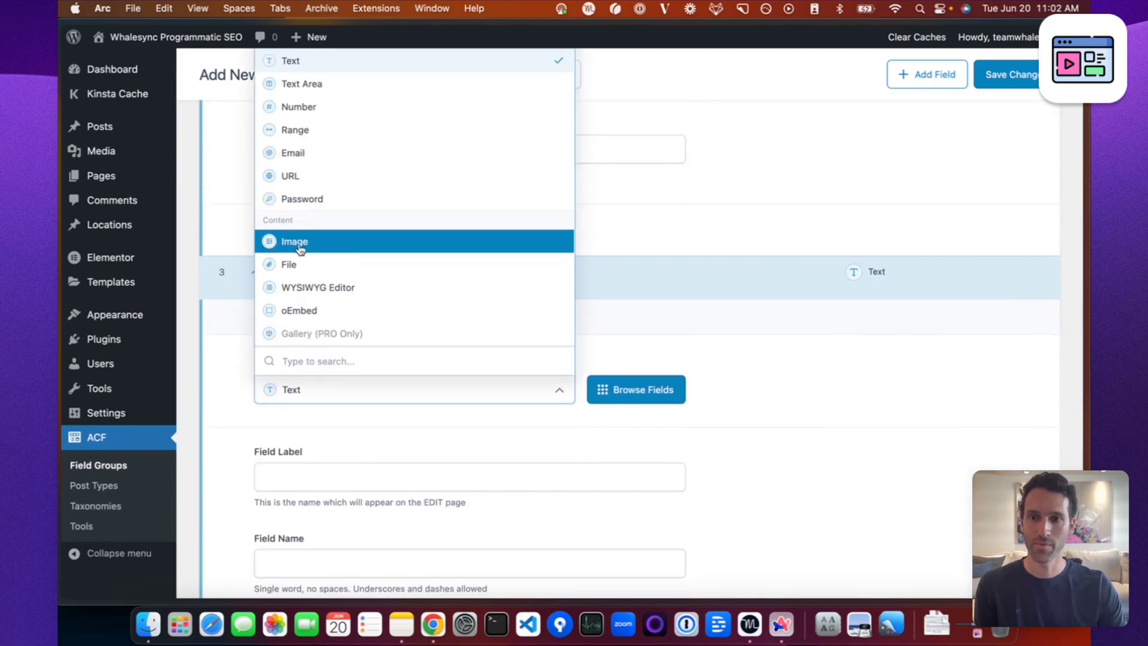
{"action": "left_click", "coordinate": [350, 240]}
{"action": "scroll", "coordinate": [437, 420], "scroll_direction": "down", "scroll_amount": 3}
{"action": "left_click", "coordinate": [305, 308]}
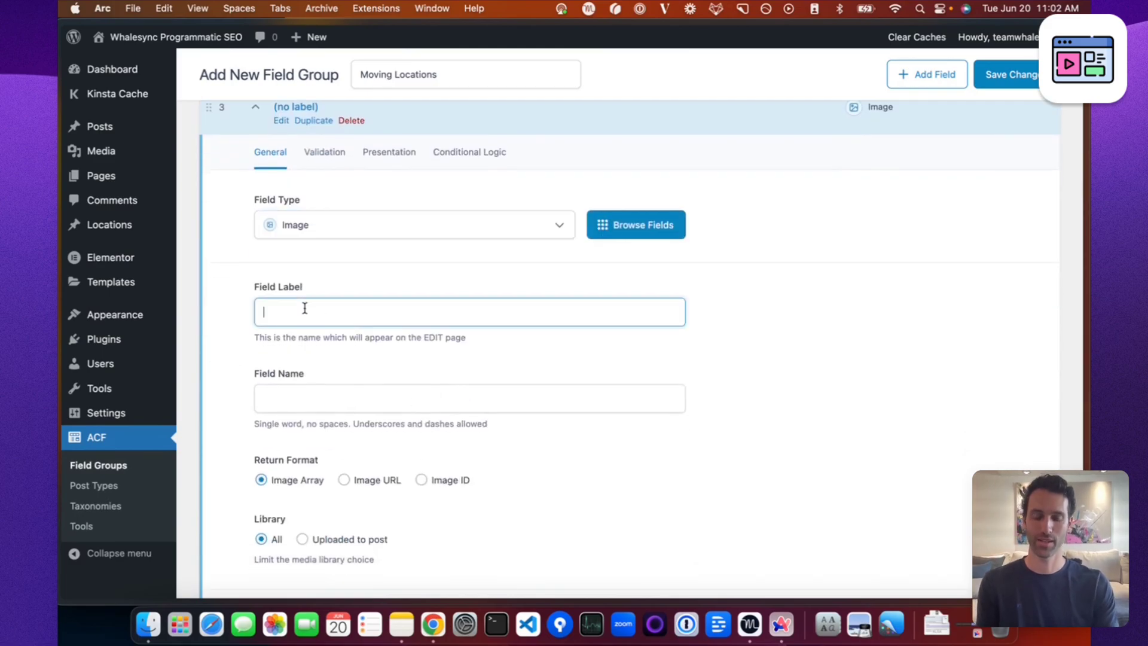
{"action": "type", "text": "City Image"}
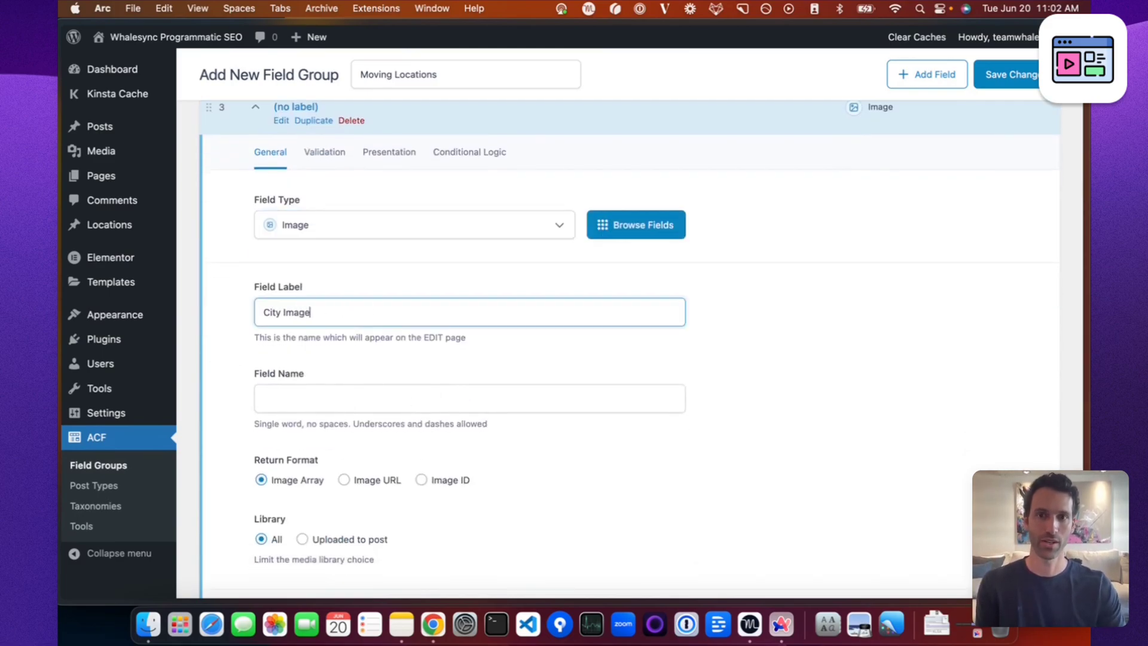
{"action": "left_click", "coordinate": [1024, 74]}
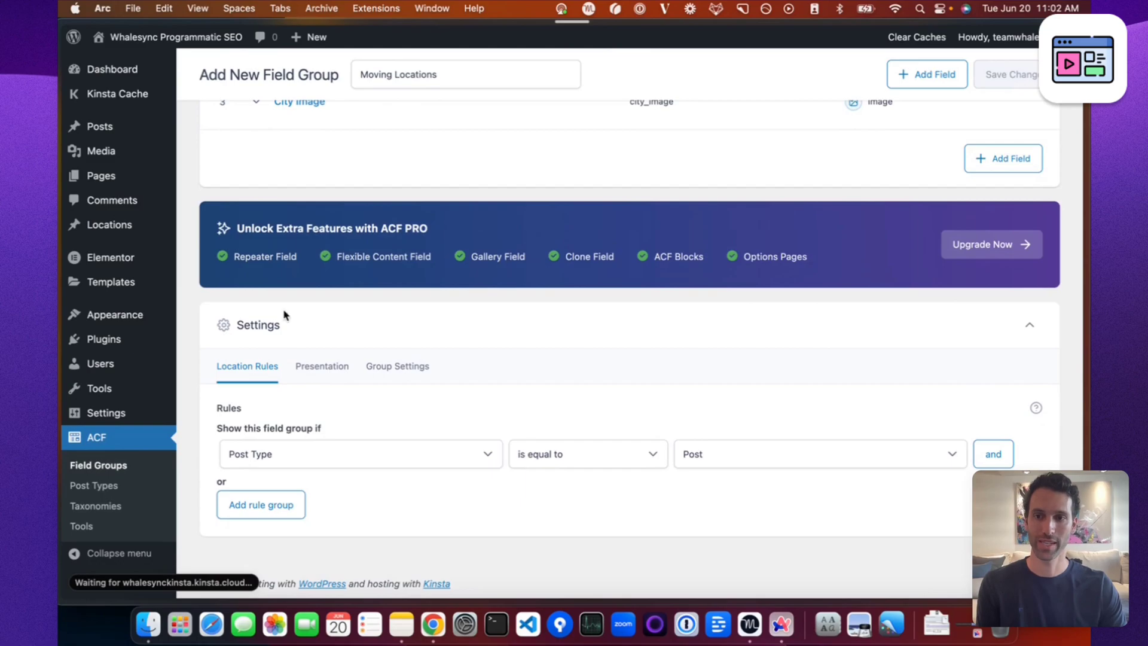
Step: Set the field group's location rule to Post Type is equal to Location and save the changes
{"action": "scroll", "coordinate": [454, 385], "scroll_direction": "down", "scroll_amount": 3}
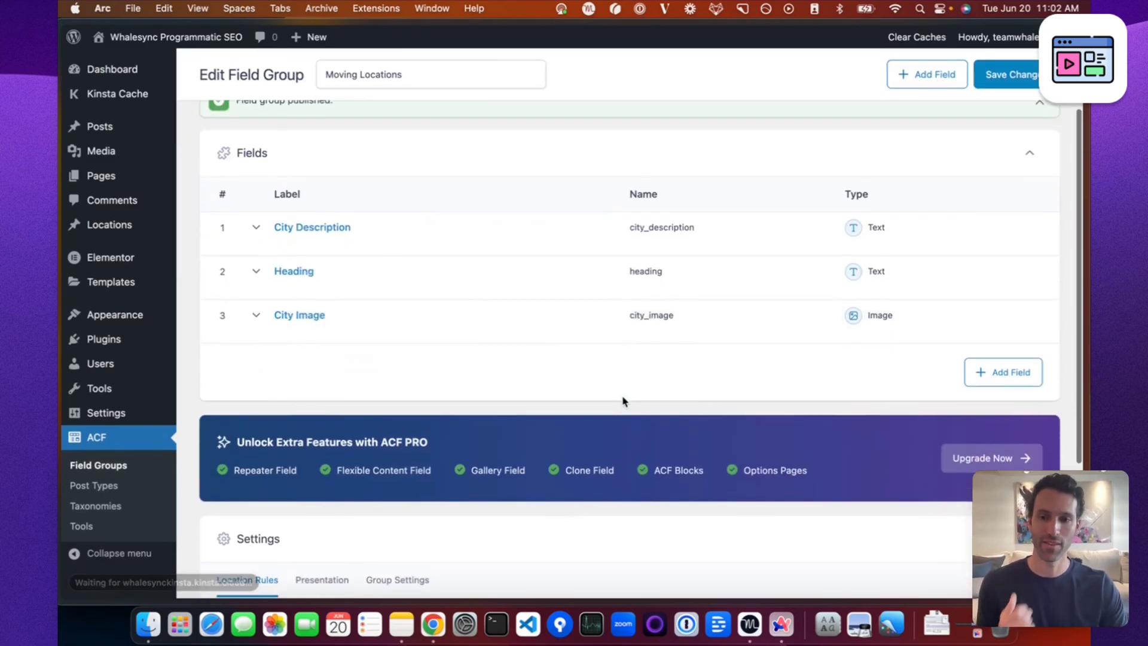
{"action": "scroll", "coordinate": [481, 281], "scroll_direction": "down", "scroll_amount": 3}
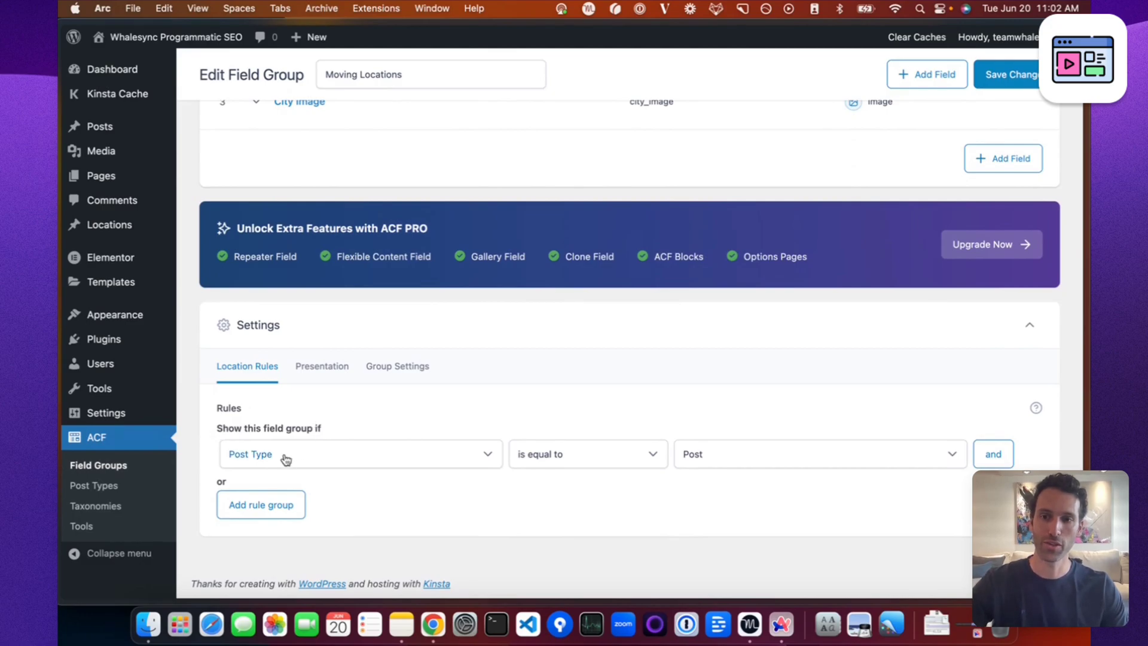
{"action": "left_click", "coordinate": [746, 454]}
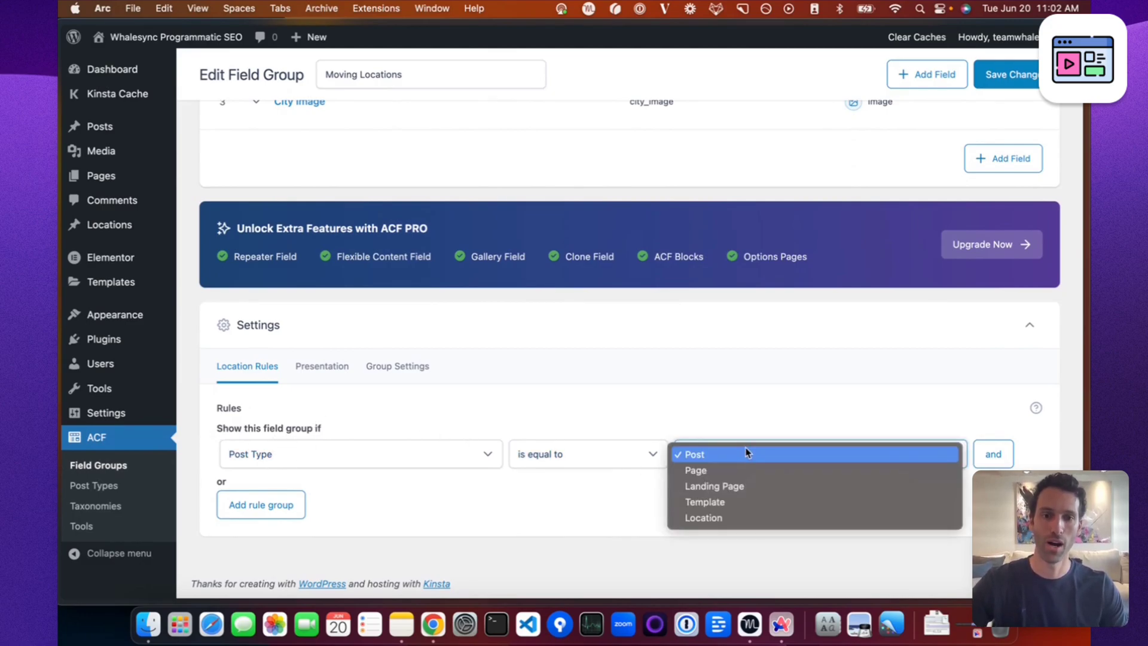
{"action": "left_click", "coordinate": [713, 520]}
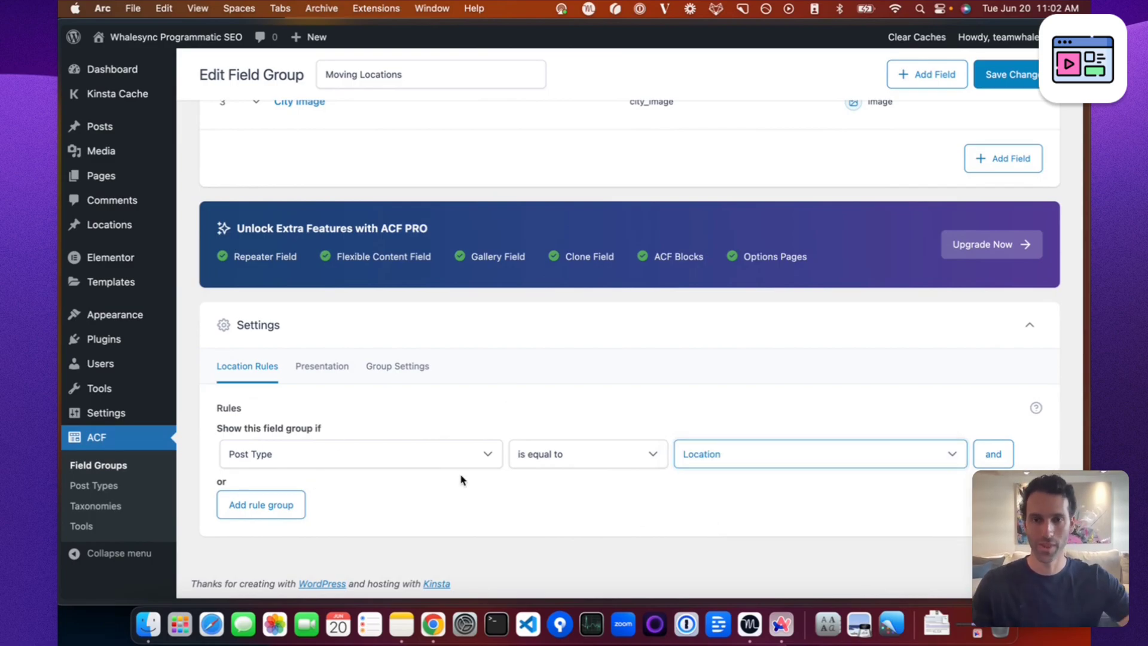
{"action": "left_click", "coordinate": [704, 385]}
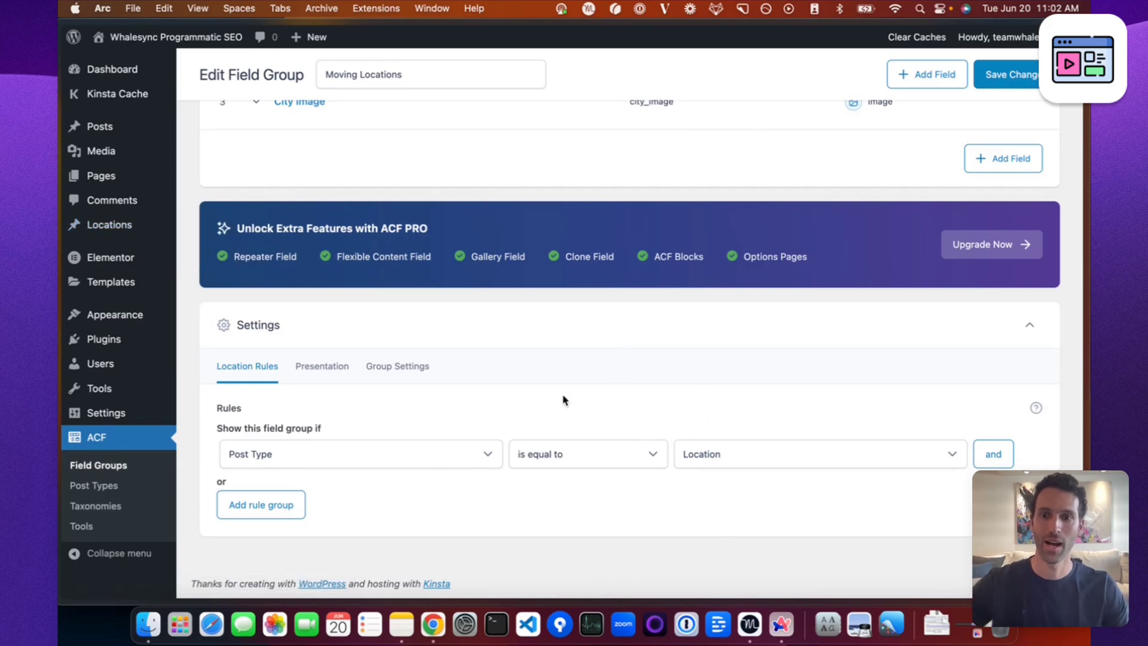
{"action": "left_click", "coordinate": [1016, 75]}
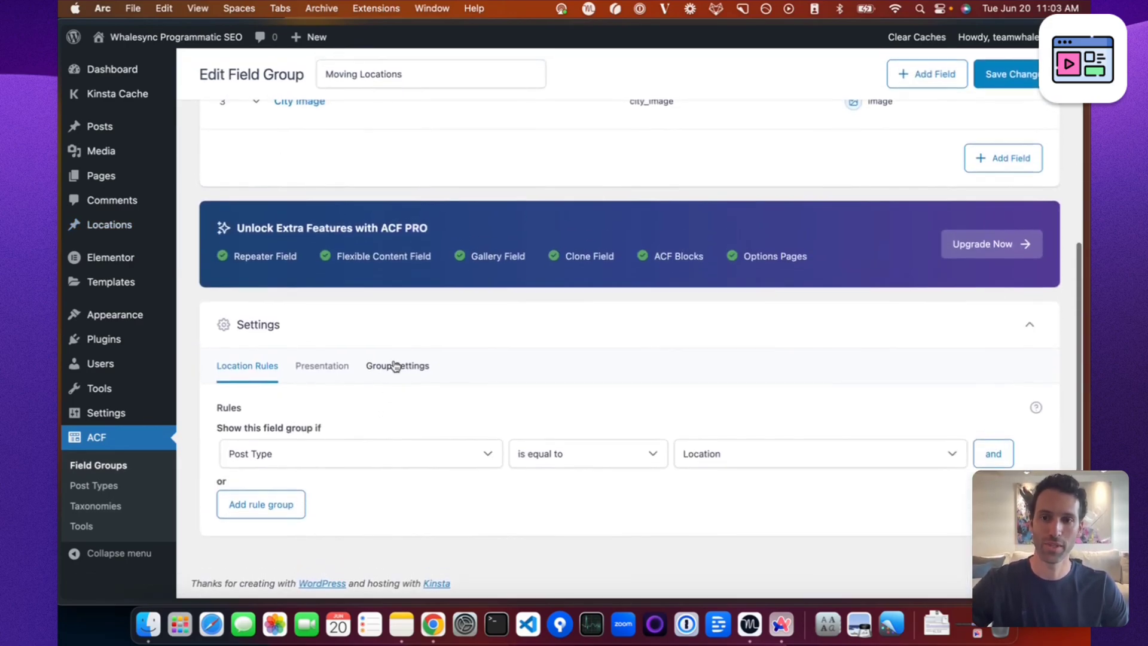
Step: Enable Show in REST API in the Moving Locations group settings and save the field group
{"action": "left_click", "coordinate": [395, 366]}
{"action": "scroll", "coordinate": [361, 463], "scroll_direction": "down", "scroll_amount": 3}
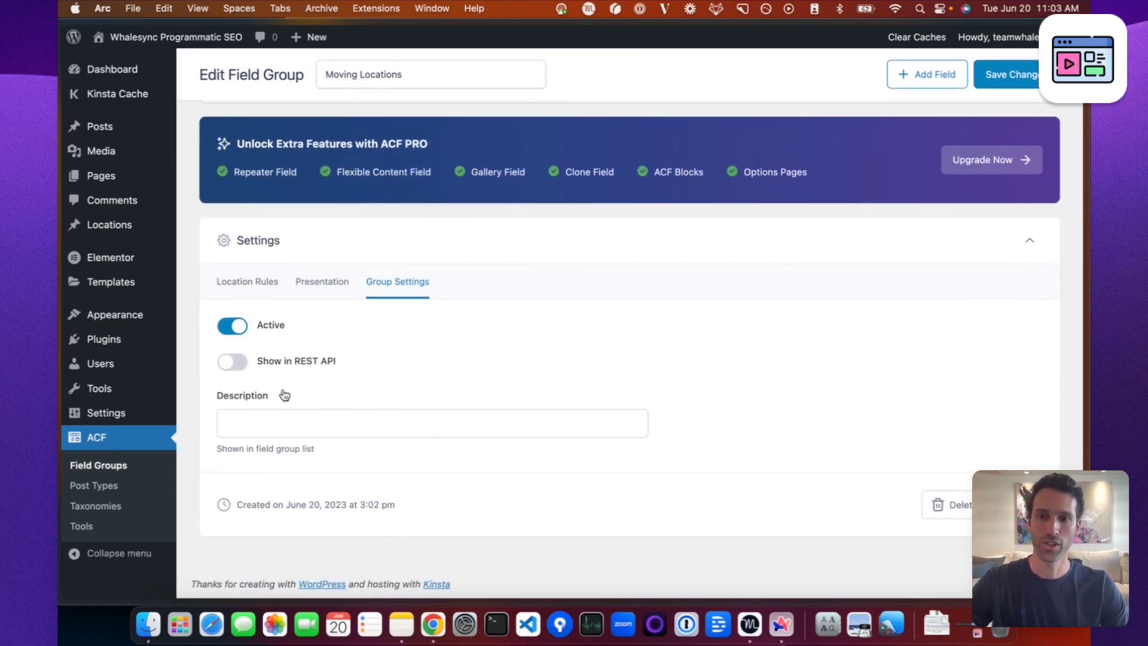
{"action": "left_click", "coordinate": [326, 361]}
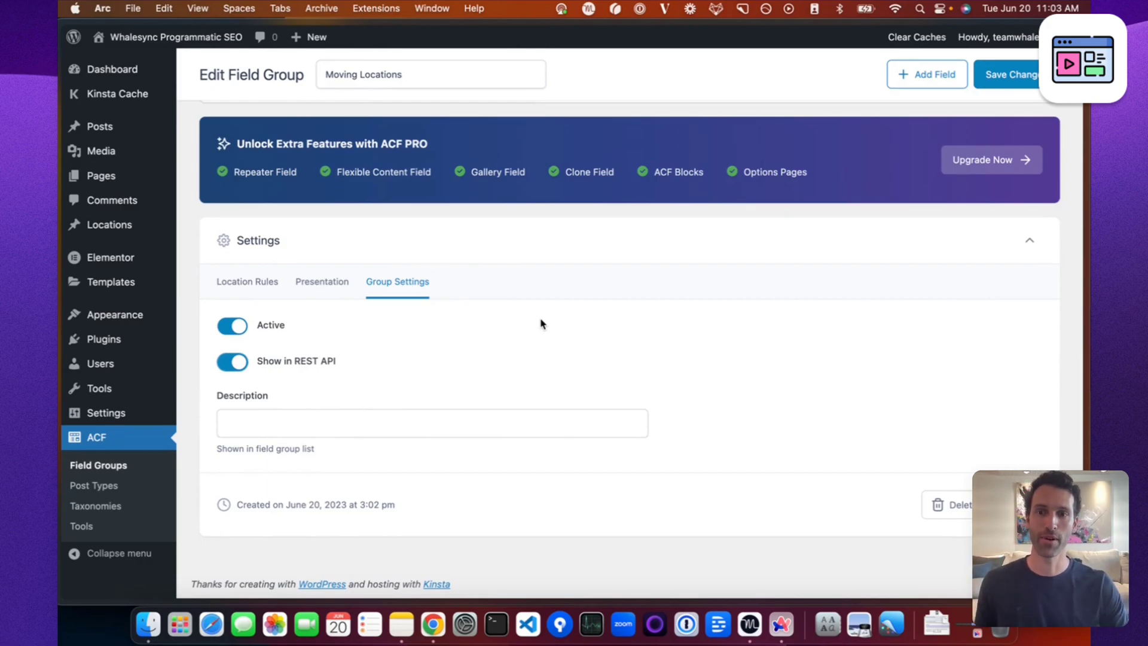
{"action": "left_click", "coordinate": [1004, 75]}
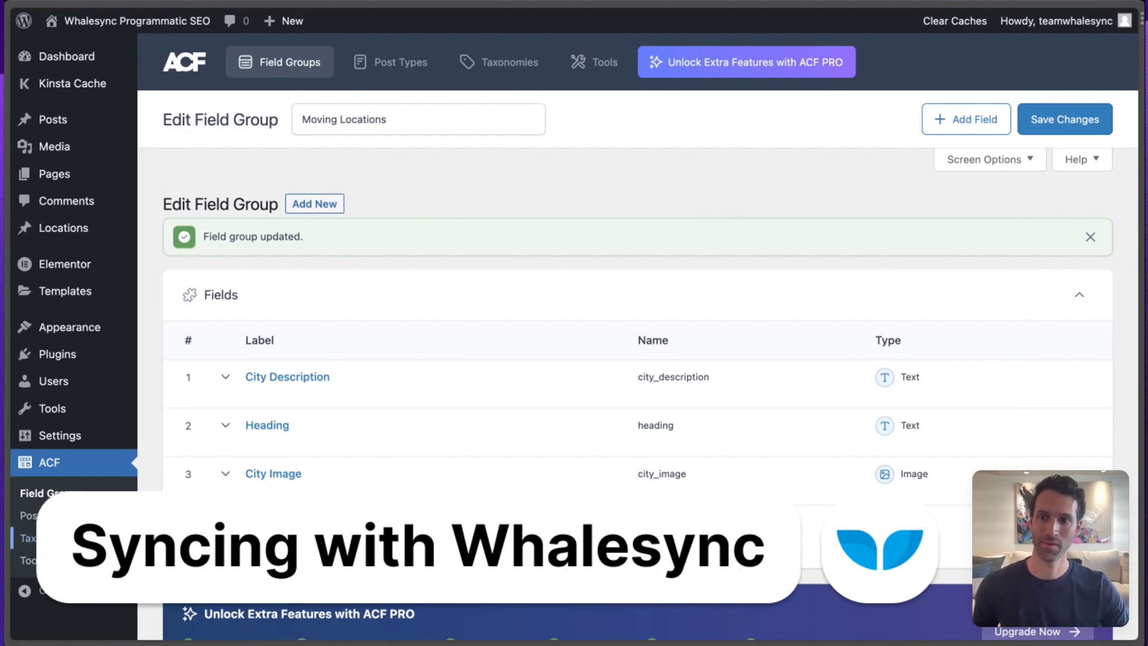
Step: Switch to Whalesync, create a new base and choose Airtable as the first app to sync
{"action": "left_click", "coordinate": [69, 445]}
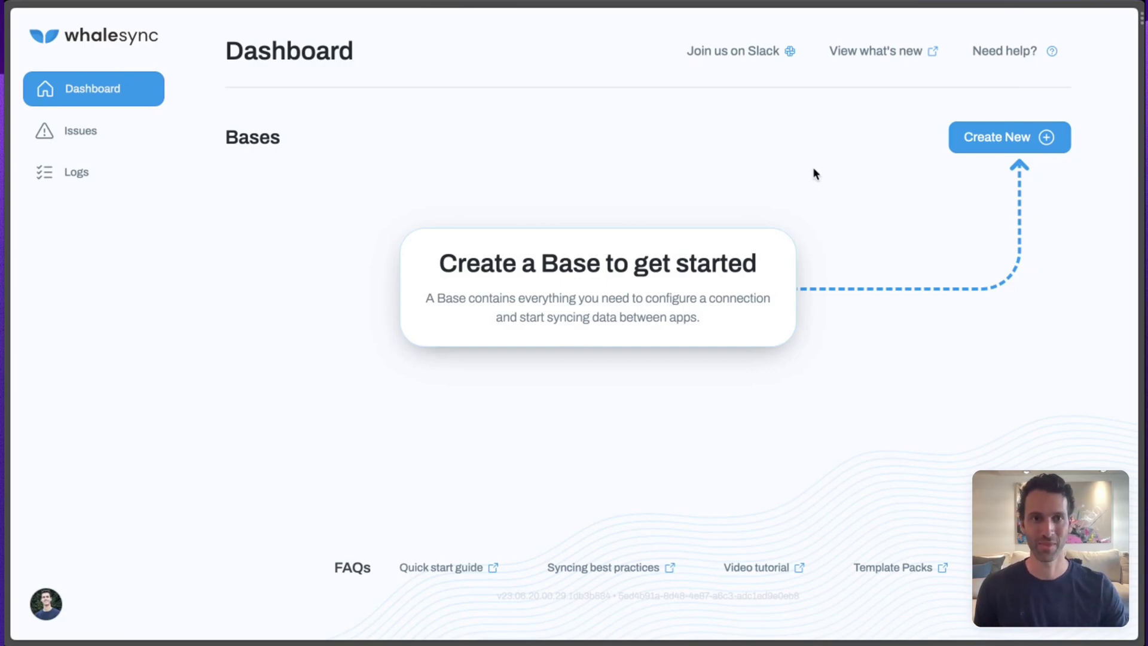
{"action": "left_click", "coordinate": [969, 142]}
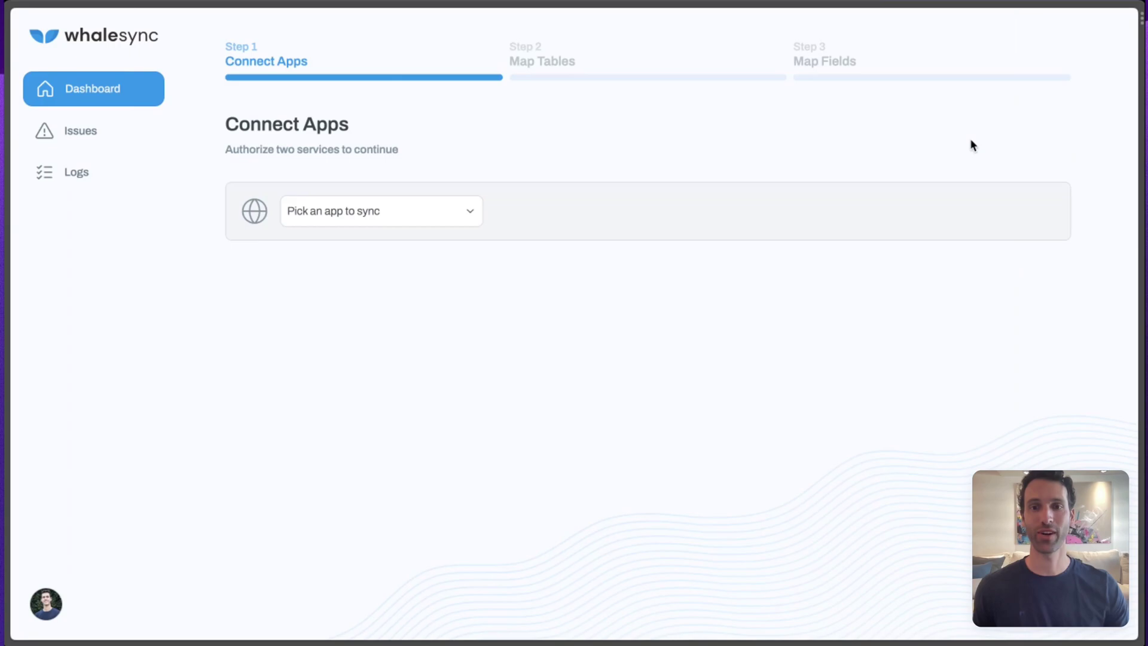
{"action": "left_click", "coordinate": [406, 223]}
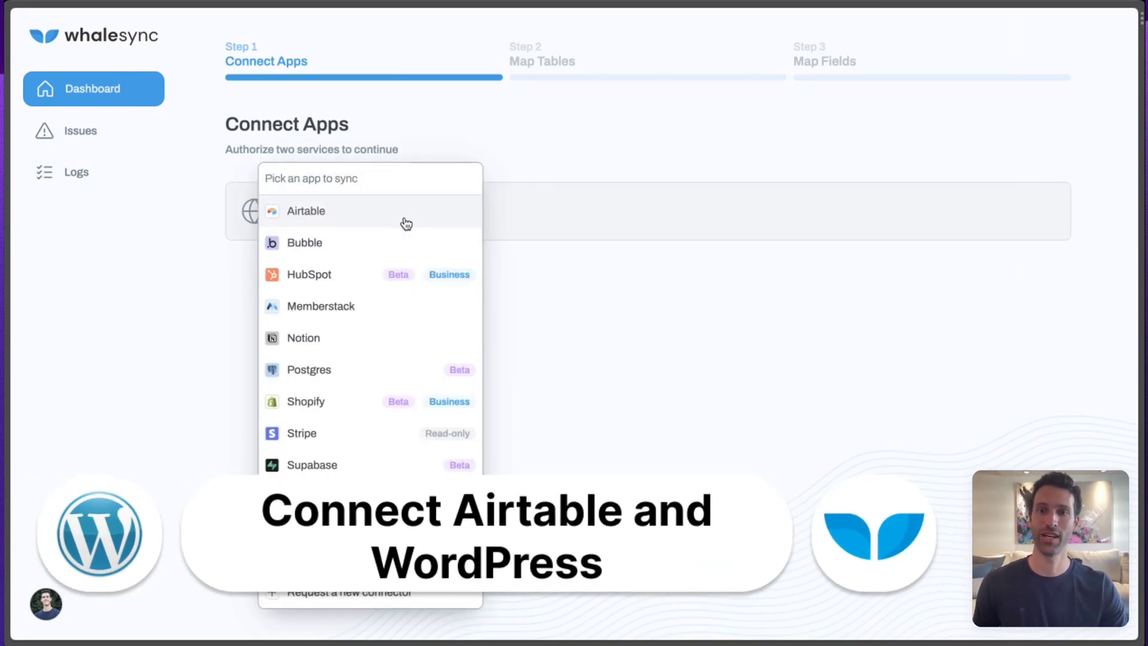
{"action": "left_click", "coordinate": [377, 218]}
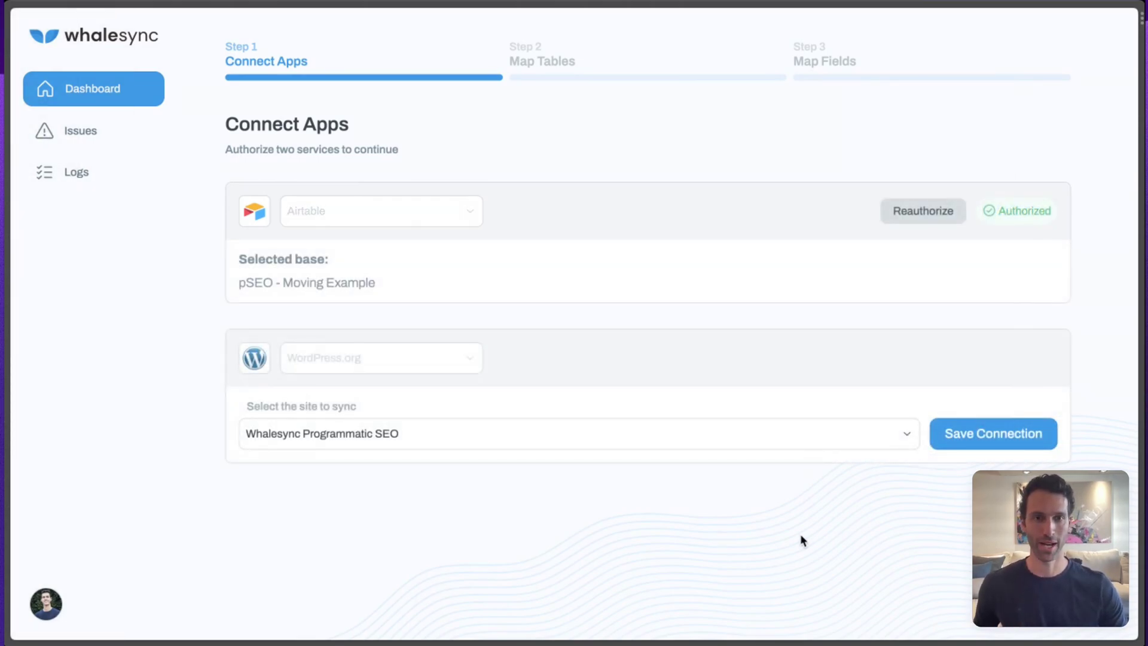
Step: Save the WordPress.org connection to the Whalesync Programmatic SEO site and proceed to mapping tables
{"action": "left_click", "coordinate": [1035, 433]}
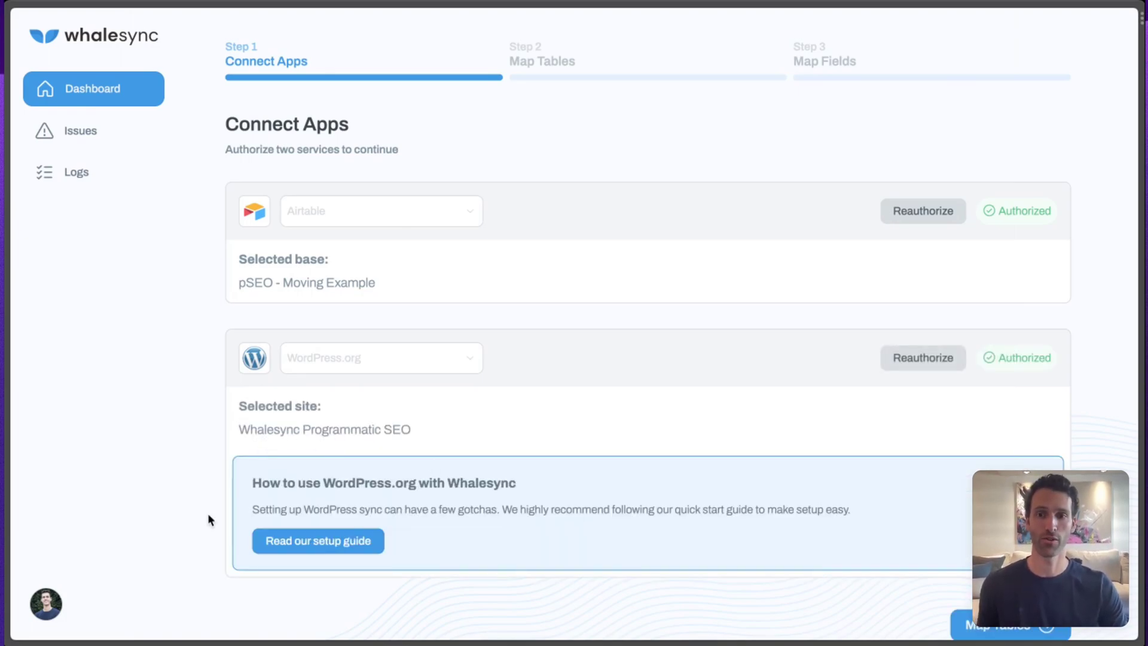
{"action": "scroll", "coordinate": [188, 478], "scroll_direction": "down", "scroll_amount": 1}
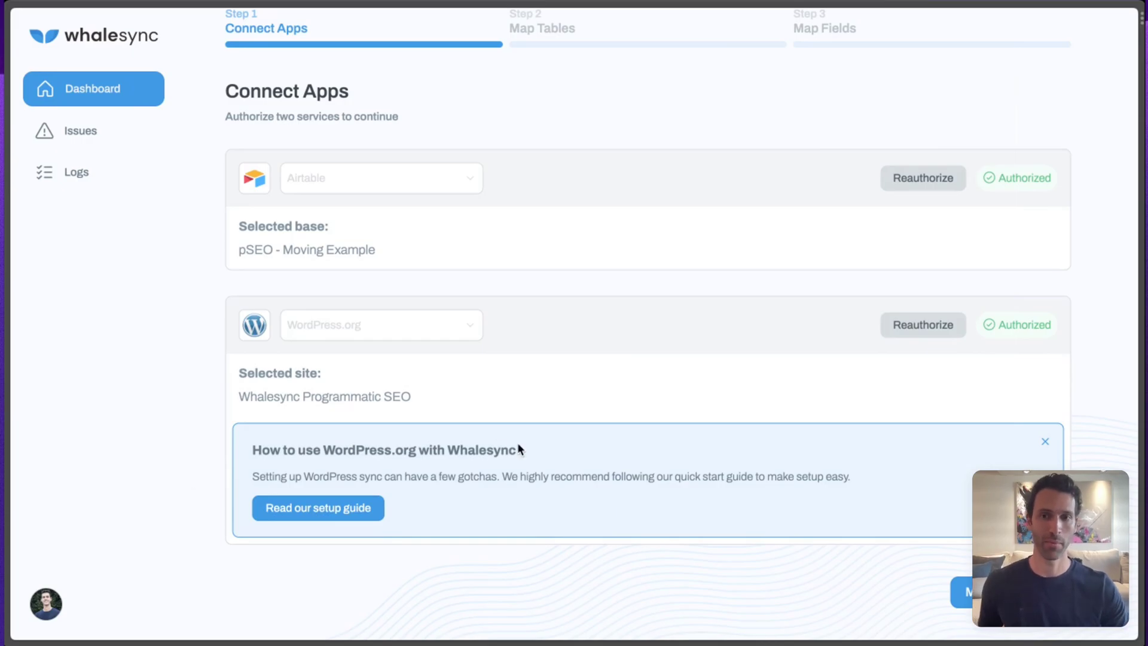
{"action": "left_click", "coordinate": [961, 592]}
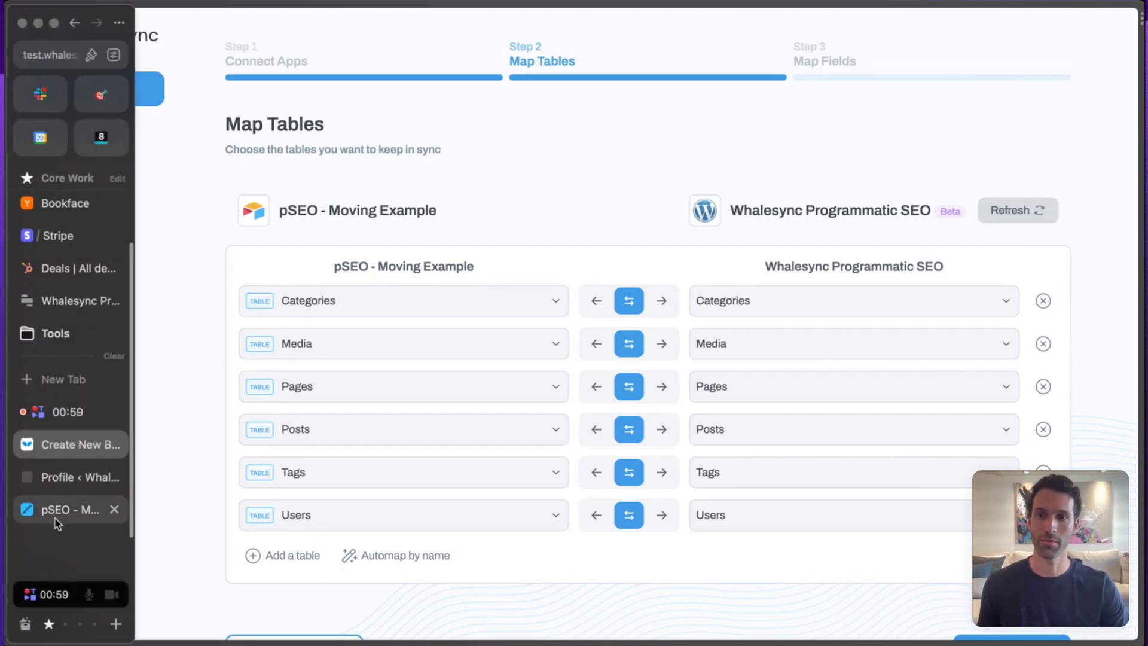
Step: Review the tables of the pSEO - Moving Example base in Airtable and return to Whalesync's table mapping
{"action": "left_click", "coordinate": [55, 514]}
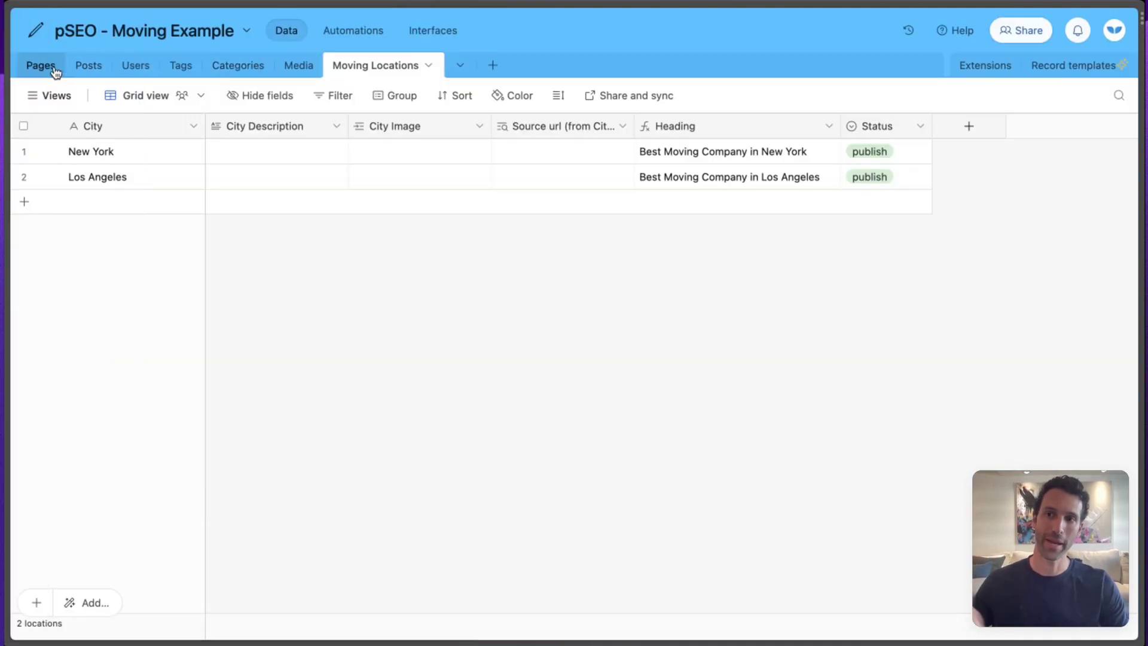
{"action": "mouse_move", "coordinate": [6, 350]}
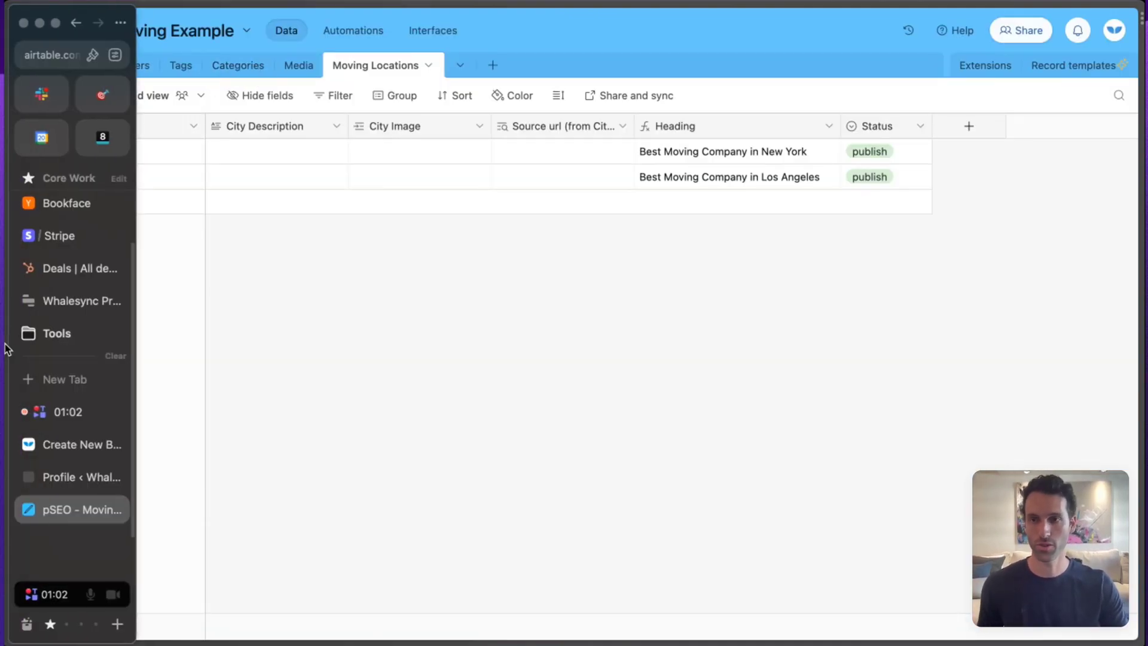
{"action": "left_click", "coordinate": [50, 410]}
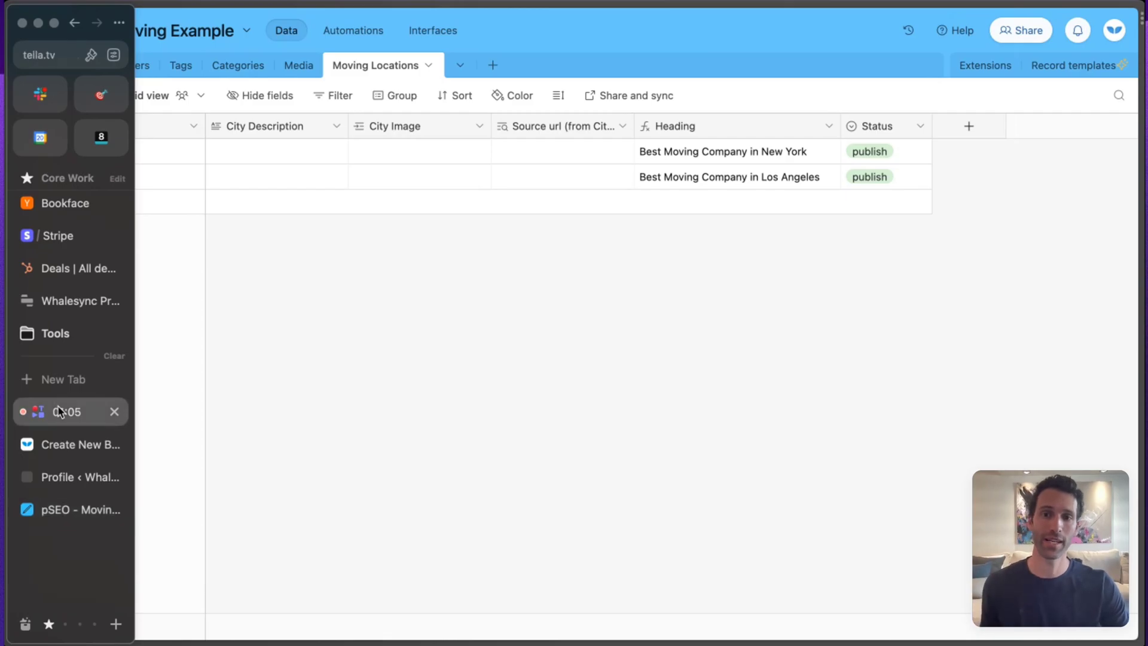
{"action": "left_click", "coordinate": [59, 435]}
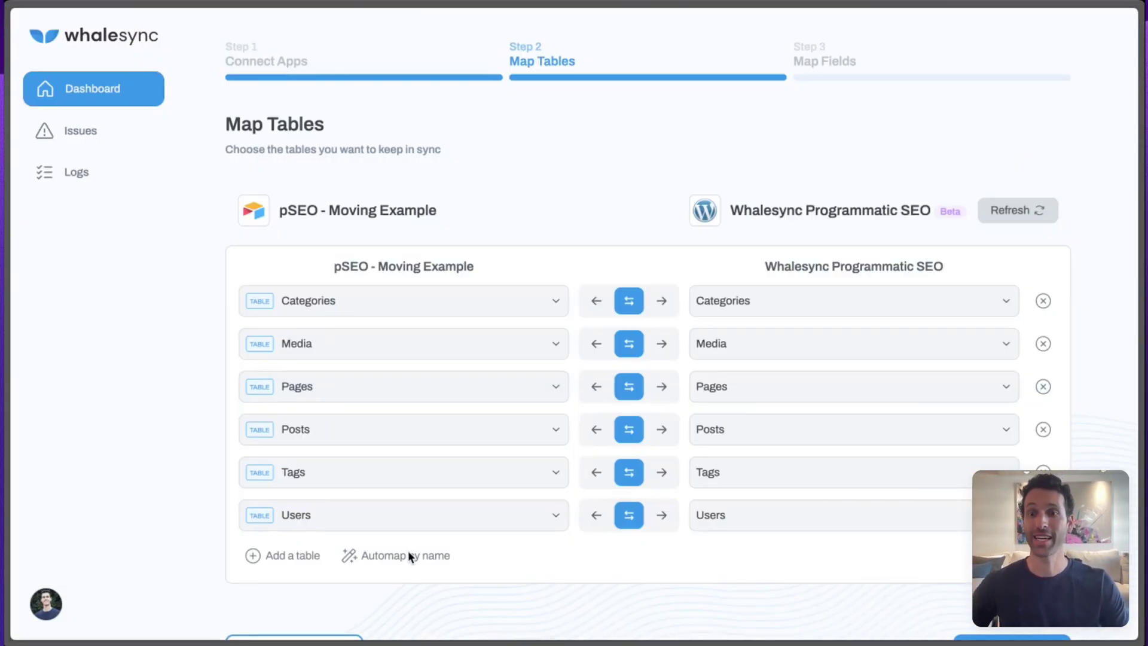
Step: Add a table mapping that pairs Moving Locations with the WordPress Location table, and proceed to mapping fields
{"action": "scroll", "coordinate": [159, 500], "scroll_direction": "down", "scroll_amount": 2}
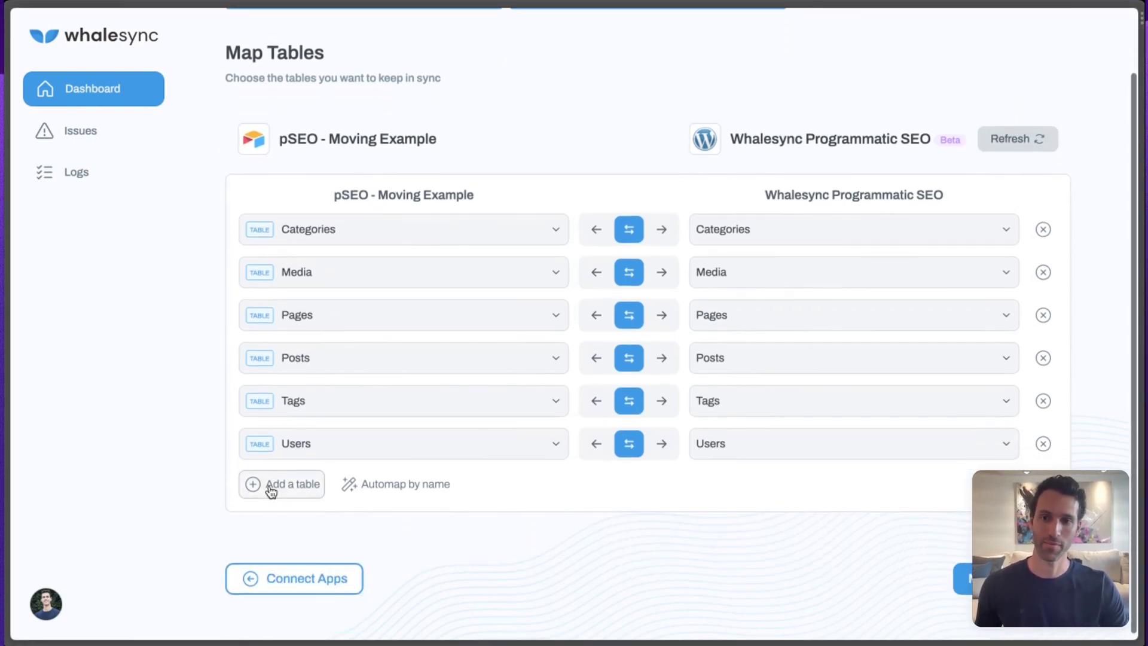
{"action": "left_click", "coordinate": [280, 487]}
{"action": "left_click", "coordinate": [379, 487]}
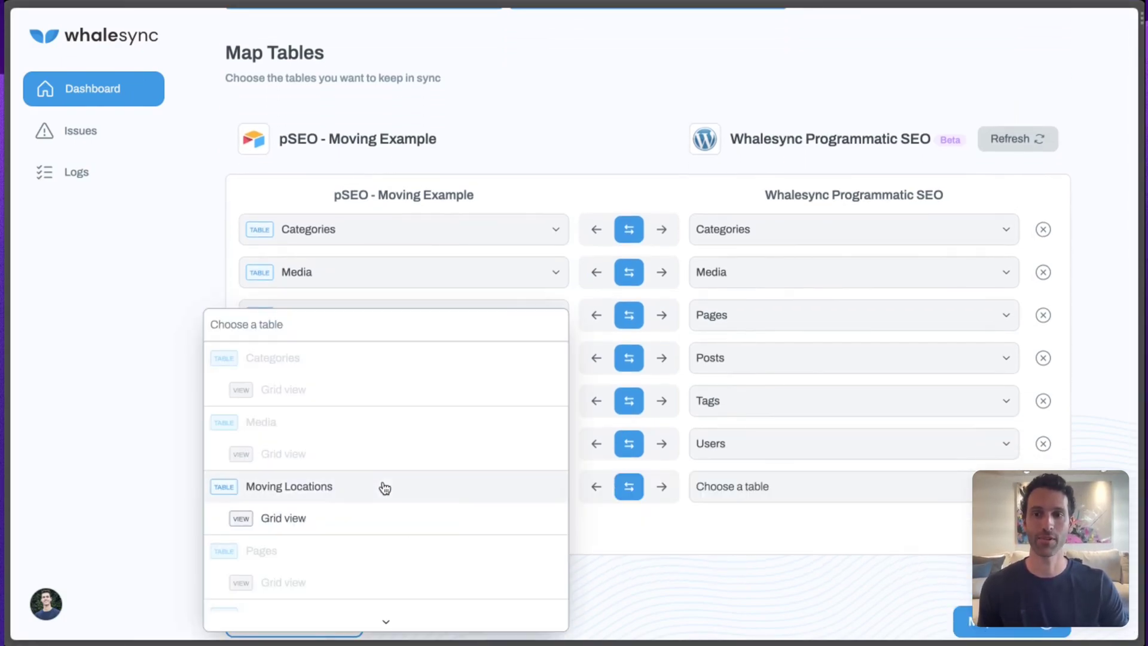
{"action": "left_click", "coordinate": [233, 493]}
{"action": "left_click", "coordinate": [736, 486]}
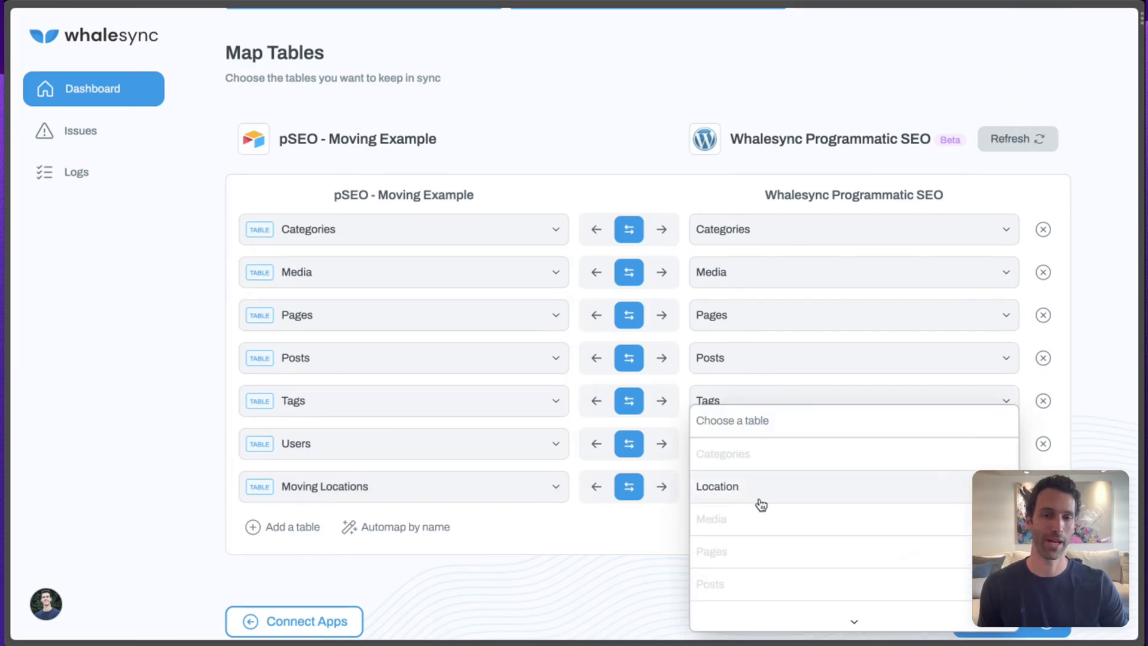
{"action": "left_click", "coordinate": [768, 496]}
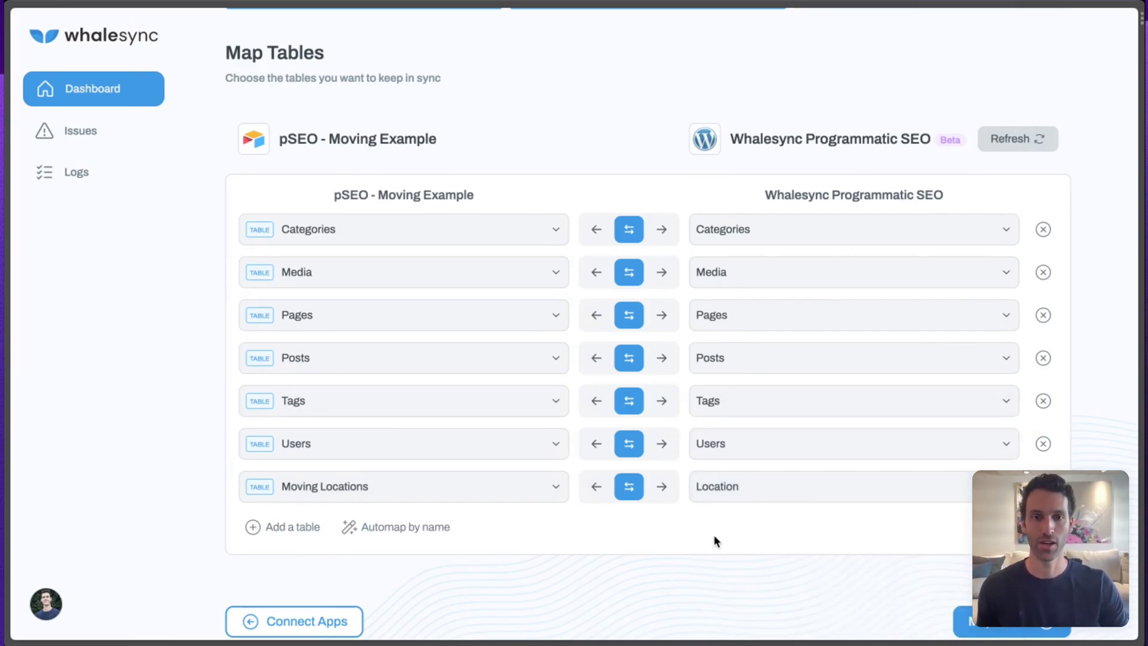
{"action": "scroll", "coordinate": [688, 359], "scroll_direction": "down", "scroll_amount": 2}
{"action": "left_click", "coordinate": [993, 622]}
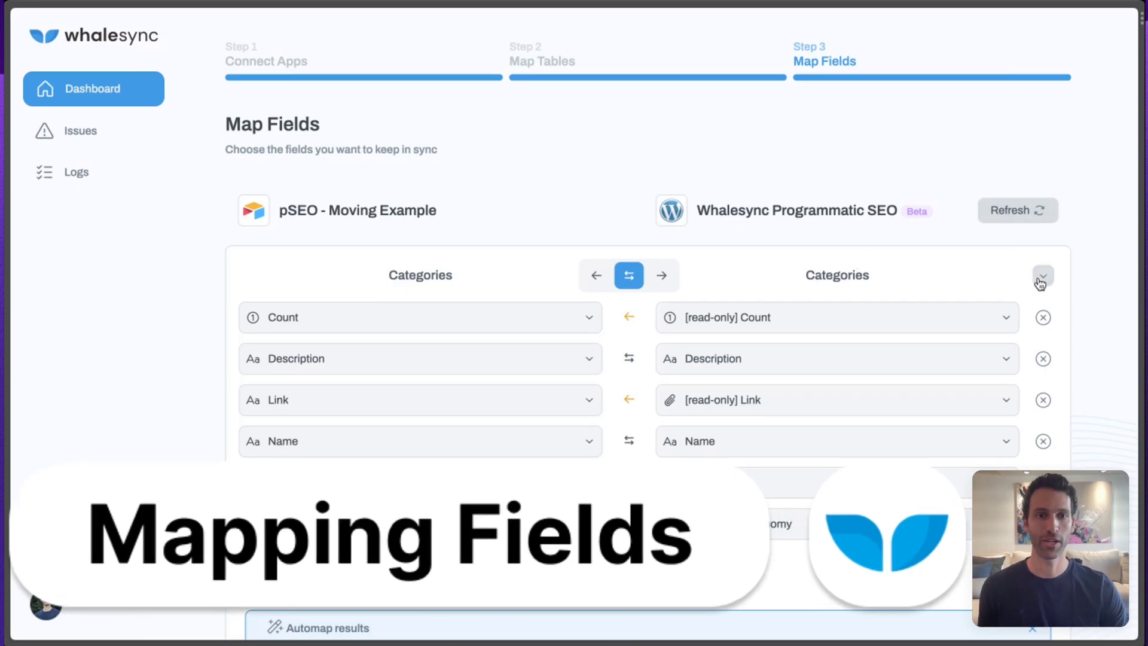
Step: Collapse the Categories, Media, Pages, Posts, Tags and Users field mappings
{"action": "left_click", "coordinate": [1041, 280]}
{"action": "left_click", "coordinate": [1045, 347]}
{"action": "scroll", "coordinate": [1049, 357], "scroll_direction": "down", "scroll_amount": 2}
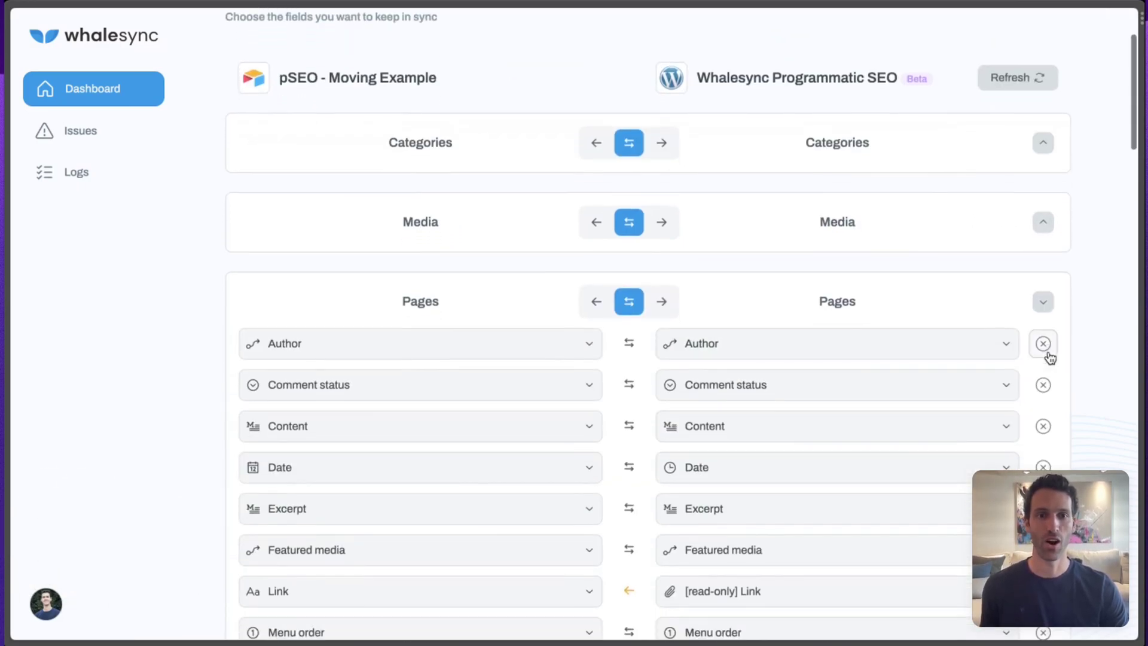
{"action": "left_click", "coordinate": [1042, 292]}
{"action": "scroll", "coordinate": [1043, 287], "scroll_direction": "down", "scroll_amount": 2}
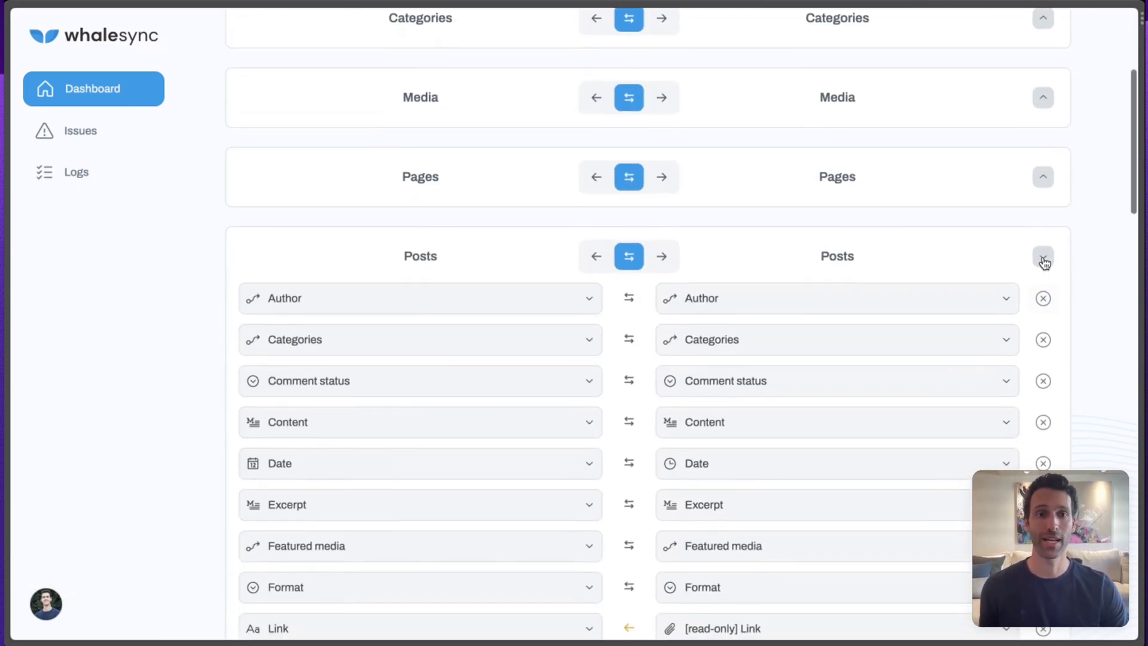
{"action": "left_click", "coordinate": [1043, 259]}
{"action": "scroll", "coordinate": [1043, 259], "scroll_direction": "down", "scroll_amount": 2}
{"action": "left_click", "coordinate": [1043, 292]}
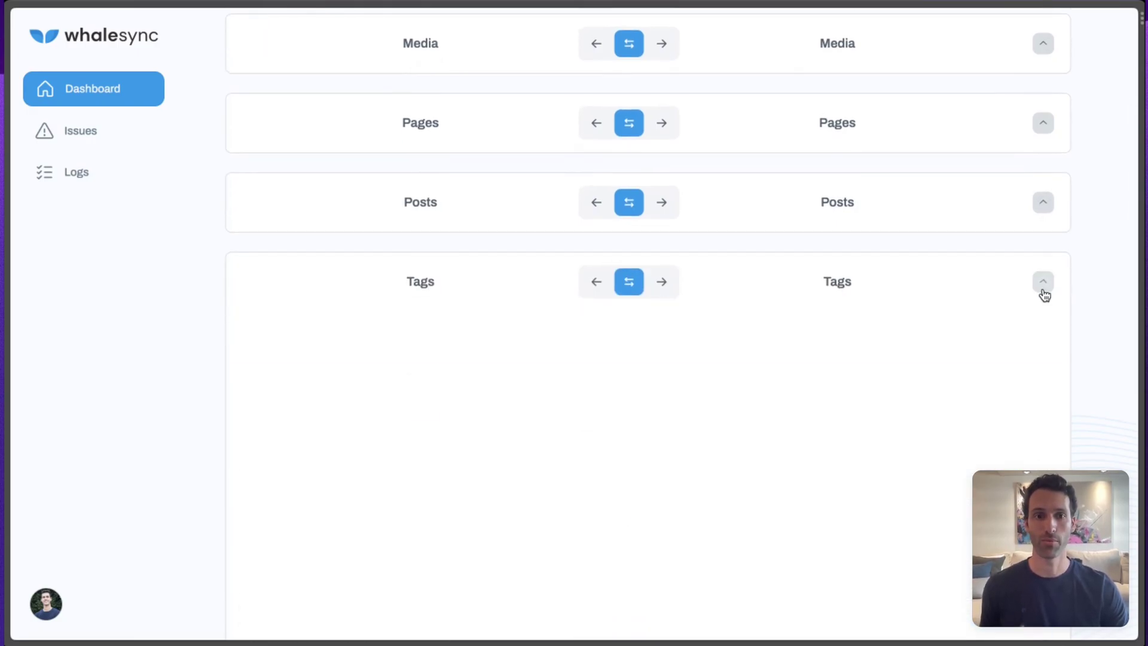
{"action": "scroll", "coordinate": [1044, 294], "scroll_direction": "down", "scroll_amount": 1}
{"action": "left_click", "coordinate": [1043, 313]}
Step: Keep the automapped Moving Locations fields, create the base and go to the dashboard
{"action": "scroll", "coordinate": [1069, 294], "scroll_direction": "down", "scroll_amount": 2}
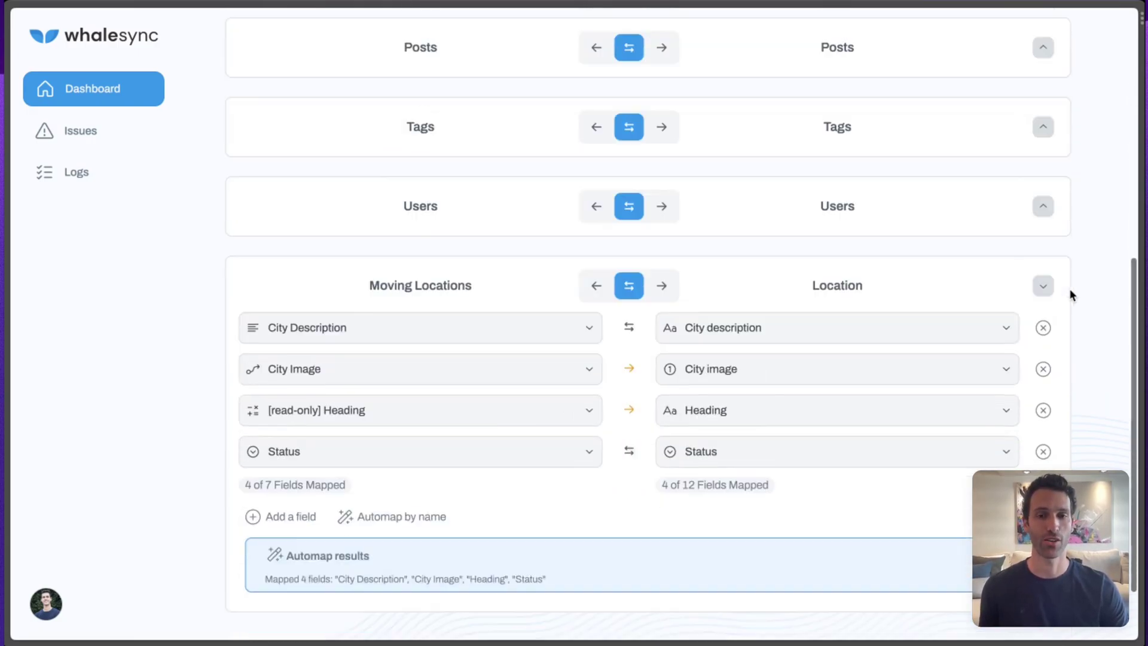
{"action": "scroll", "coordinate": [1069, 289], "scroll_direction": "down", "scroll_amount": 1}
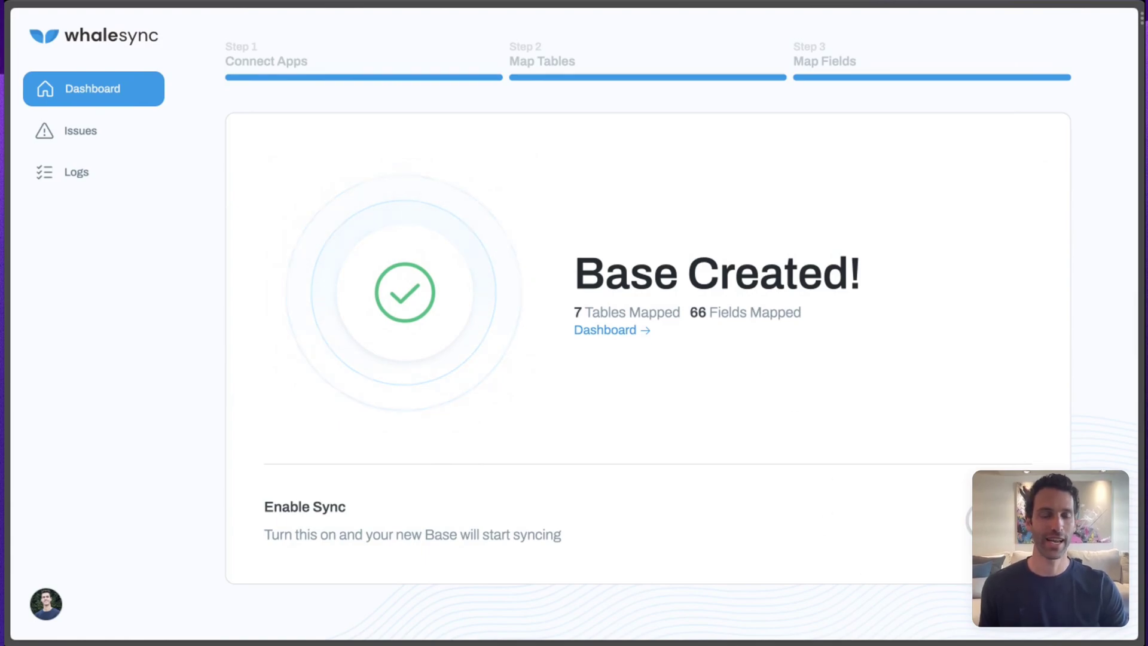
{"action": "left_click", "coordinate": [97, 95]}
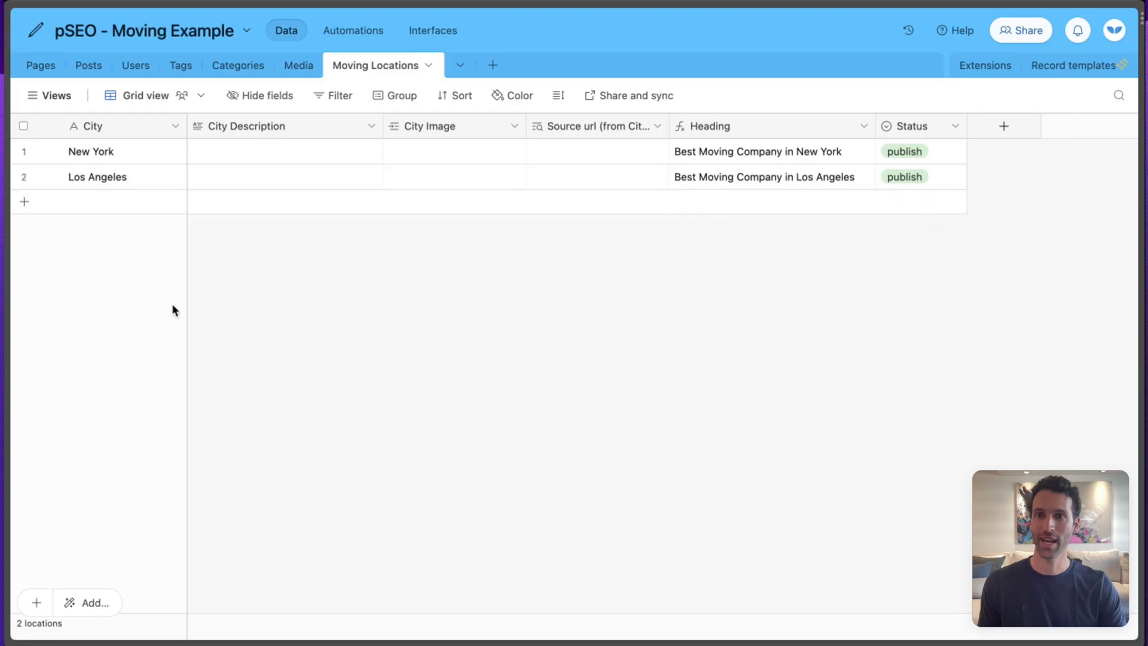
Step: In Airtable's Moving Locations table, start a new Formula field named "PROMPT - City Description"
{"action": "left_click", "coordinate": [999, 124]}
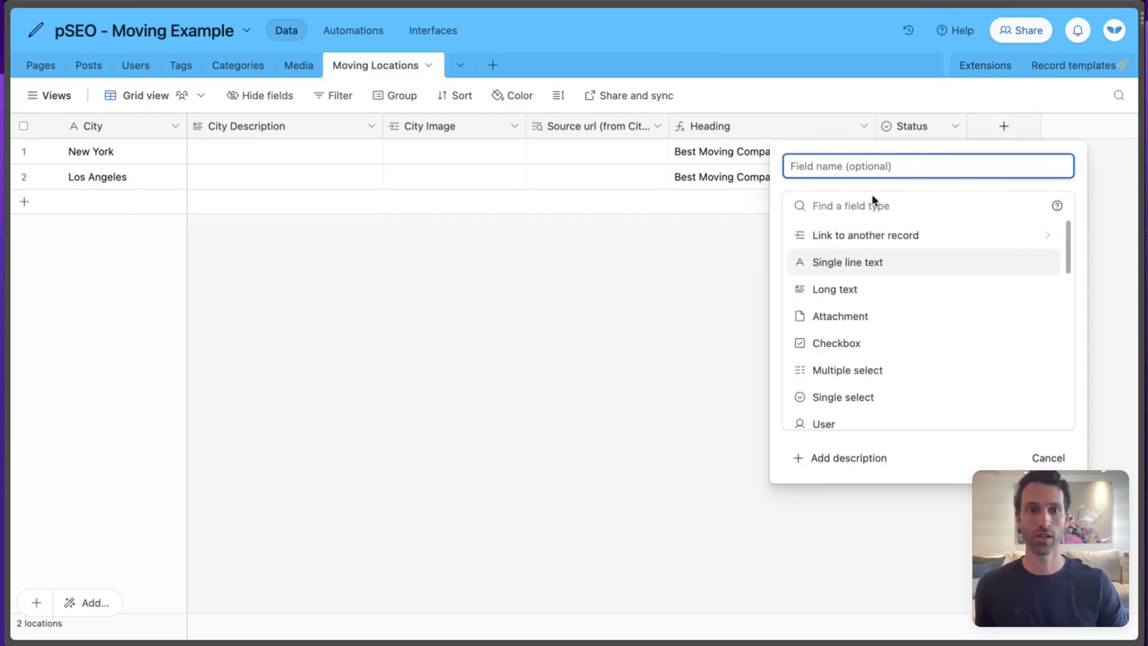
{"action": "left_click", "coordinate": [852, 200]}
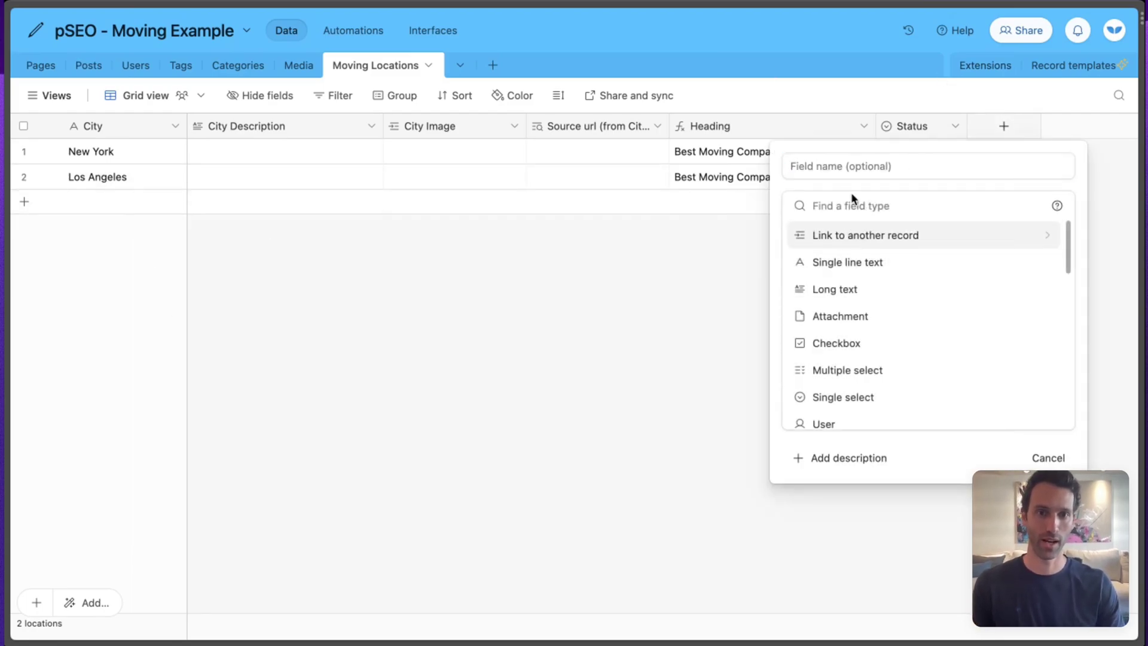
{"action": "type", "text": "form"}
{"action": "key", "text": "Return"}
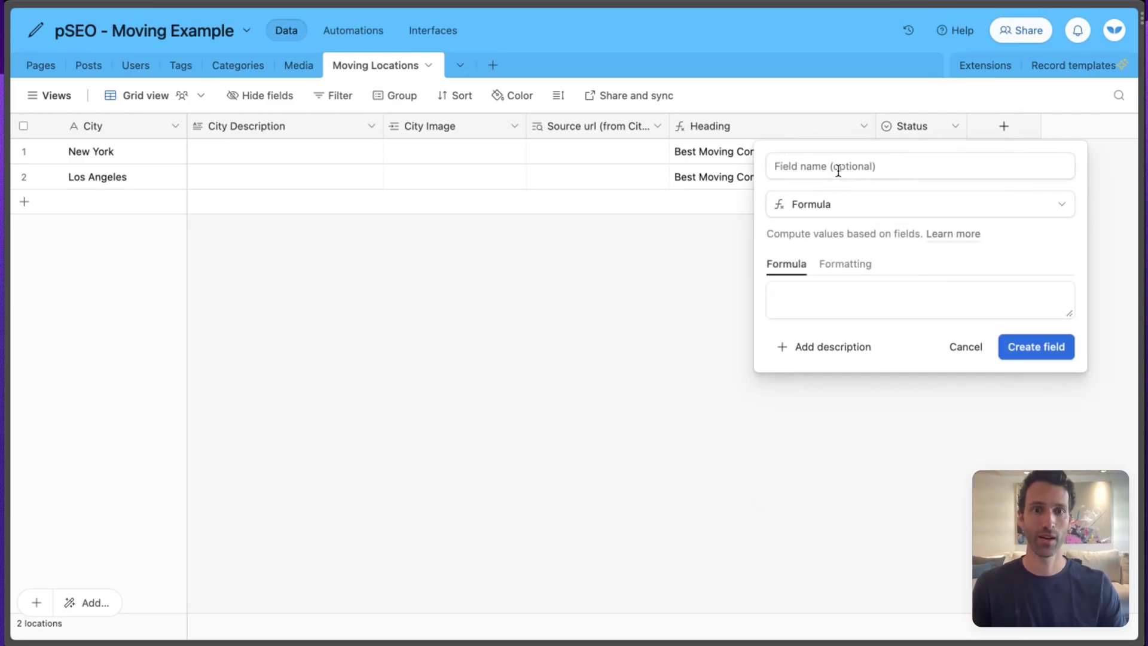
{"action": "left_click", "coordinate": [838, 171]}
{"action": "type", "text": "promp"}
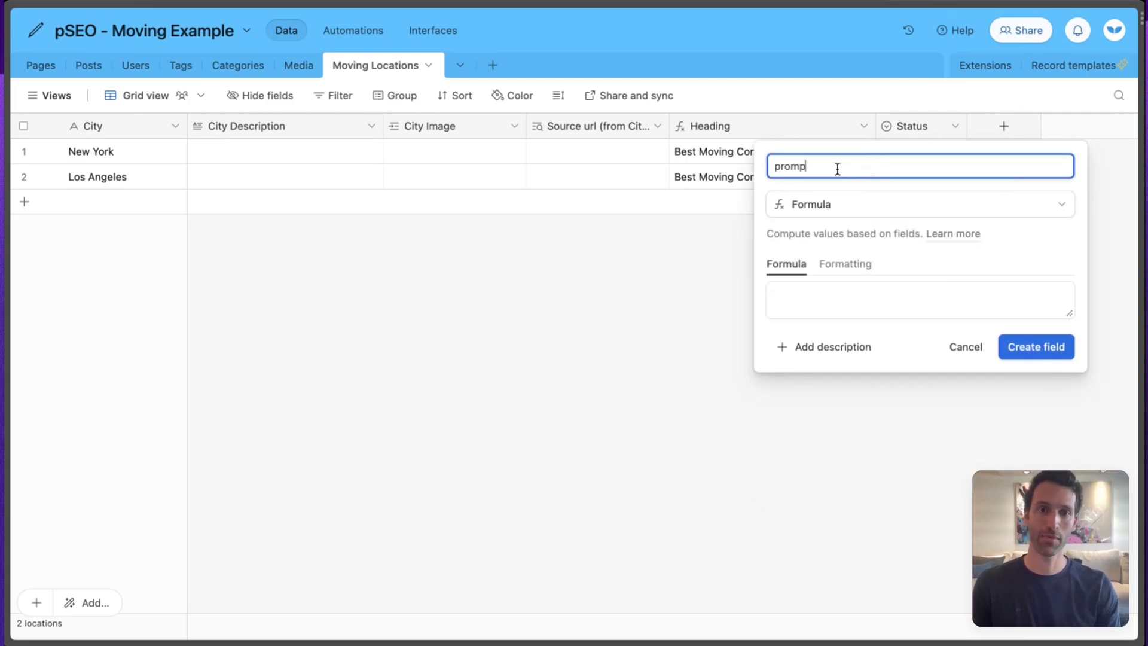
{"action": "key", "text": "BackSpace"}
{"action": "key", "text": "BackSpace"}
{"action": "key", "text": "BackSpace"}
{"action": "key", "text": "BackSpace"}
{"action": "key", "text": "BackSpace"}
{"action": "type", "text": "PROMPT "}
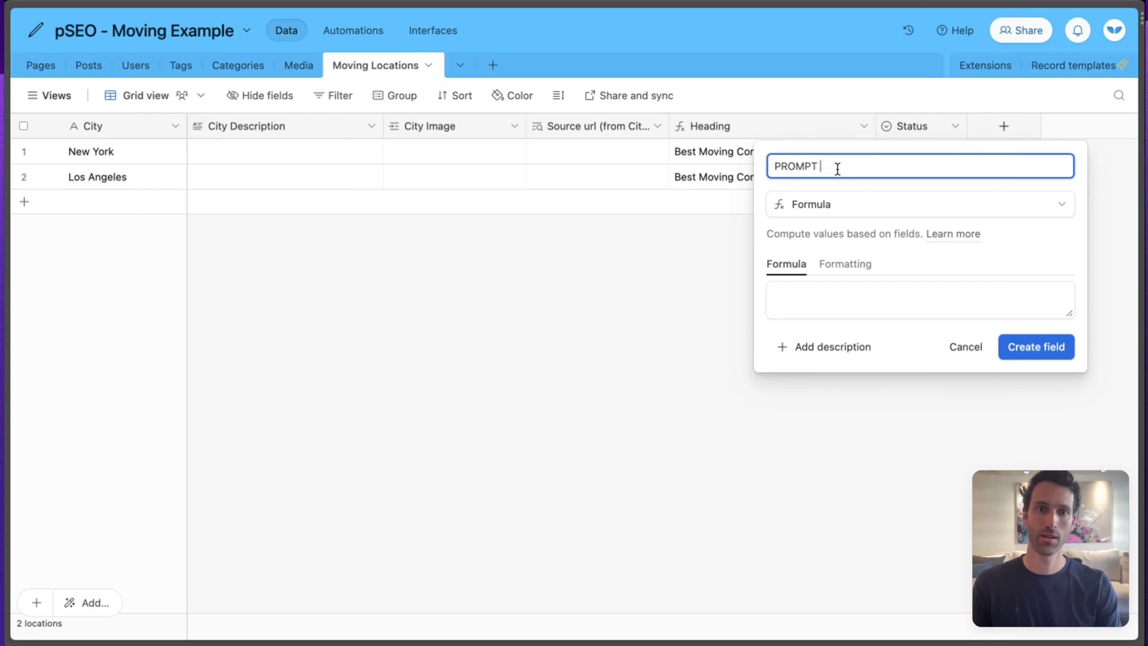
{"action": "type", "text": "- City Description"}
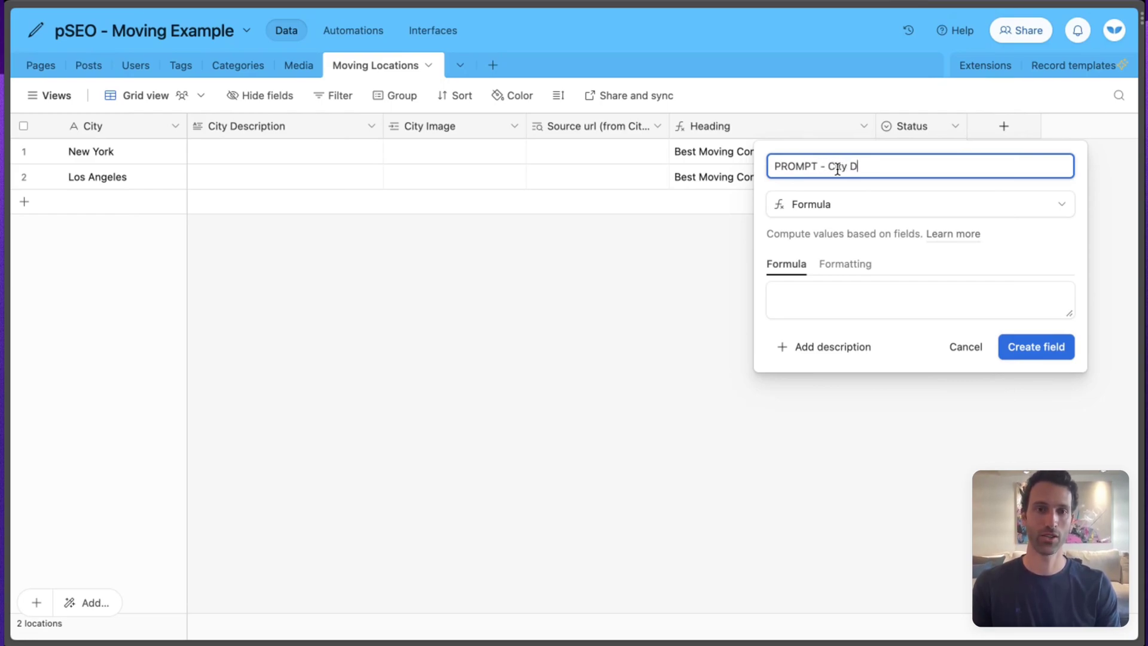
Step: Begin the field's formula with "Write a two sentence description about the best moving company in " & City
{"action": "left_click", "coordinate": [797, 308]}
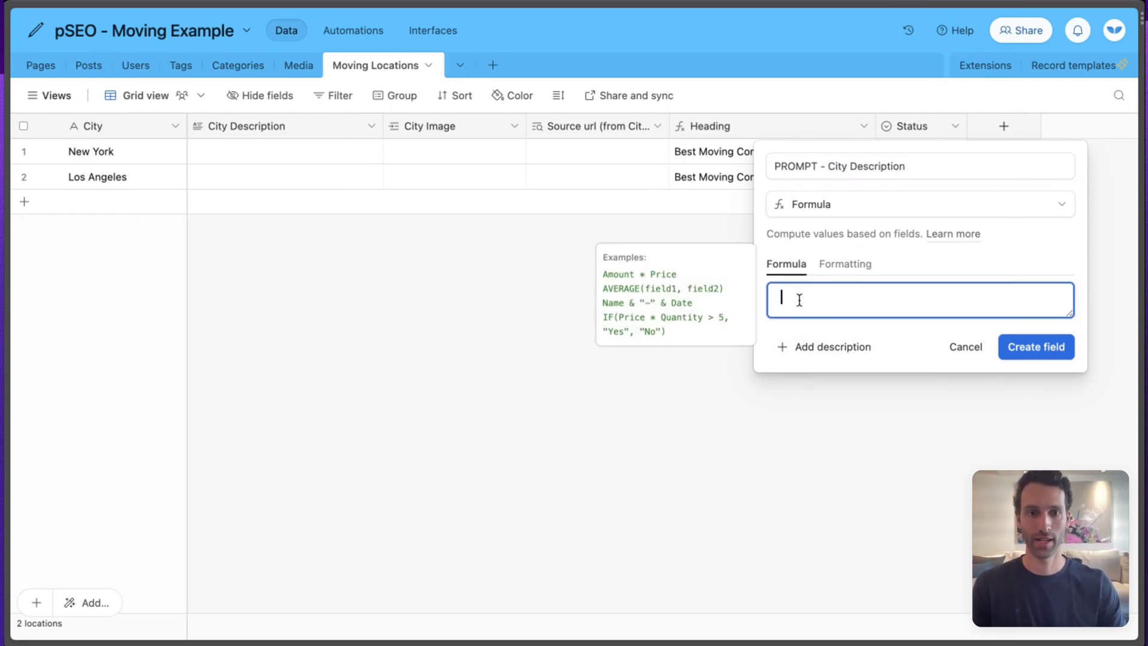
{"action": "type", "text": "\"Write"}
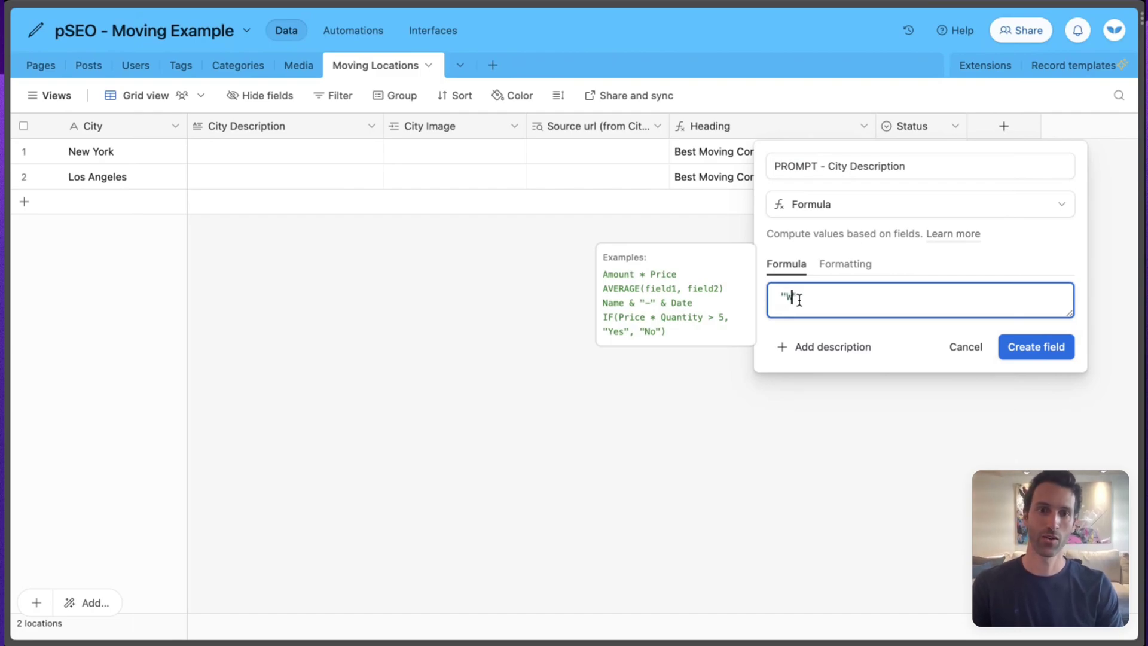
{"action": "key", "text": "BackSpace"}
{"action": "key", "text": "BackSpace"}
{"action": "key", "text": "BackSpace"}
{"action": "key", "text": "BackSpace"}
{"action": "type", "text": "ite a two set"}
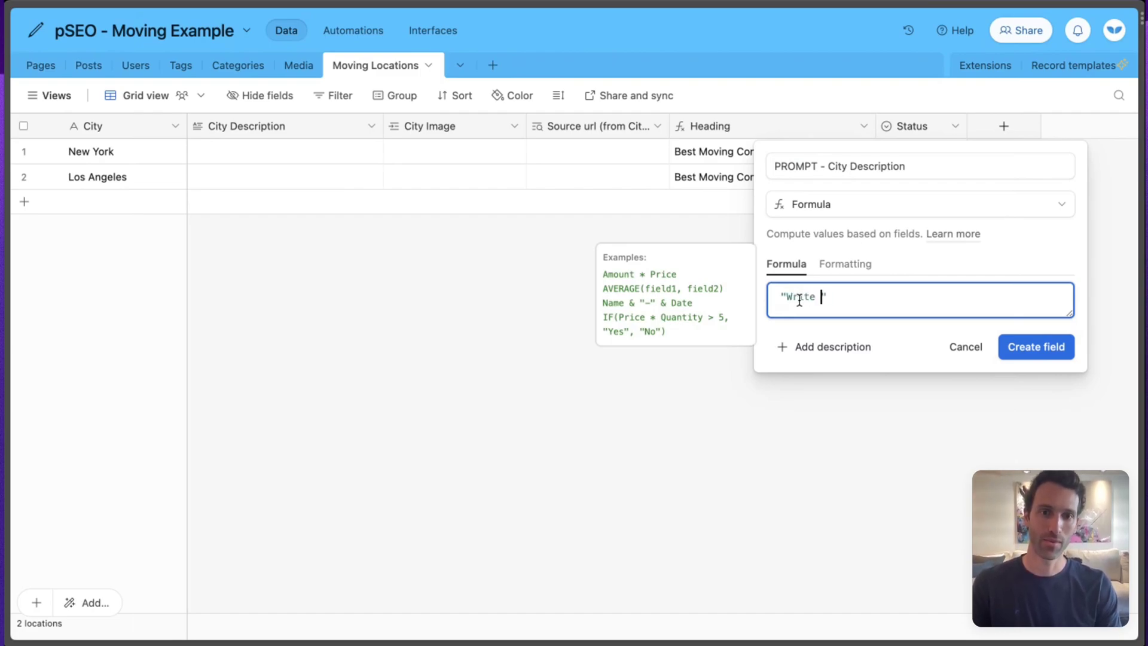
{"action": "type", "text": "two sene"}
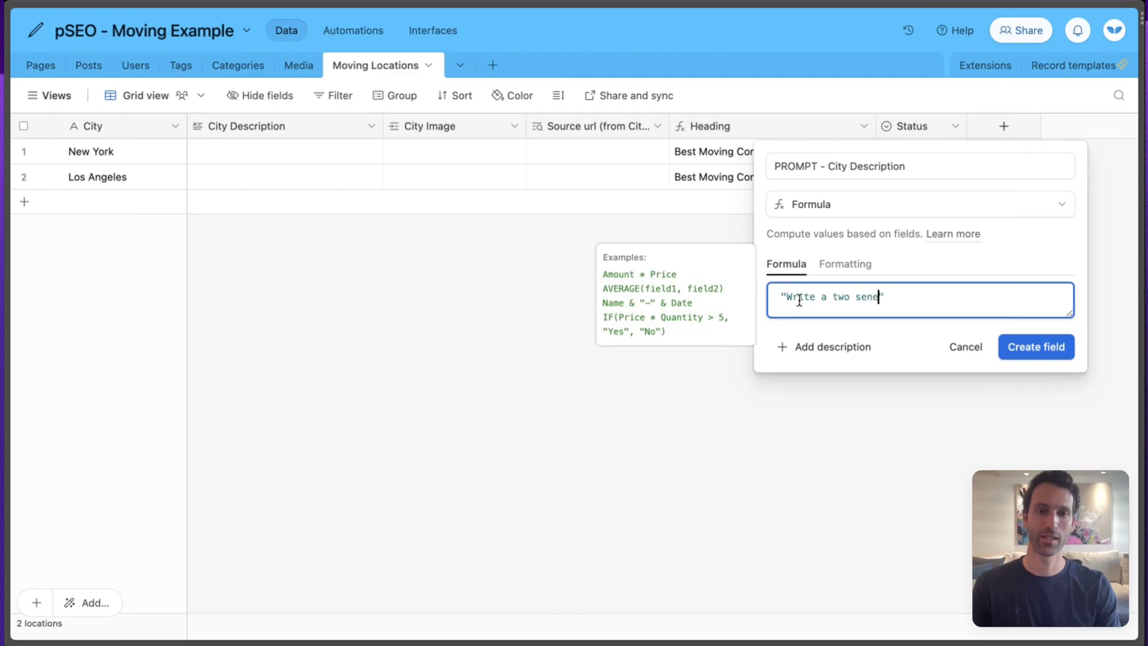
{"action": "type", "text": "nce description about "}
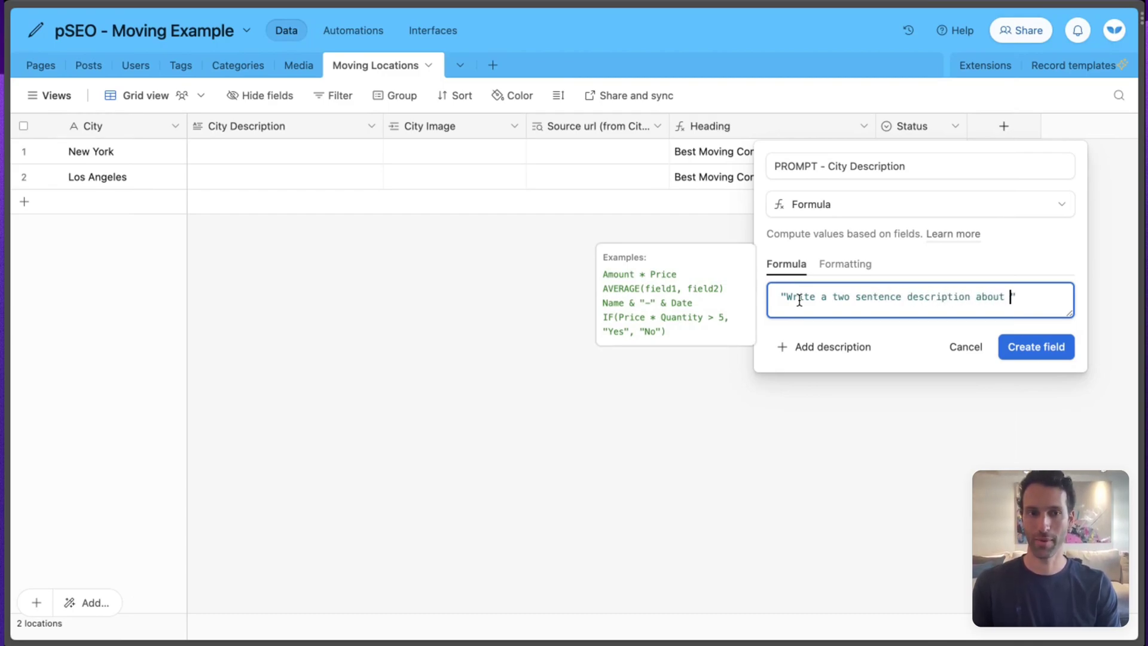
{"action": "type", "text": "the best "}
{"action": "type", "text": "moving company in "}
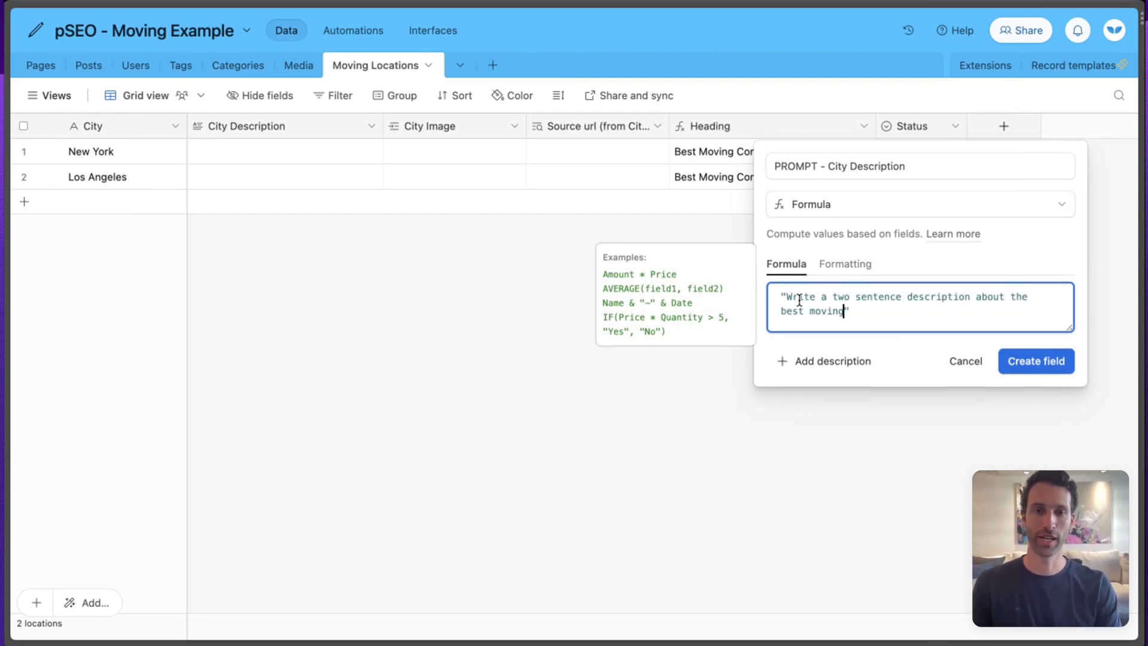
{"action": "type", "text": "\""}
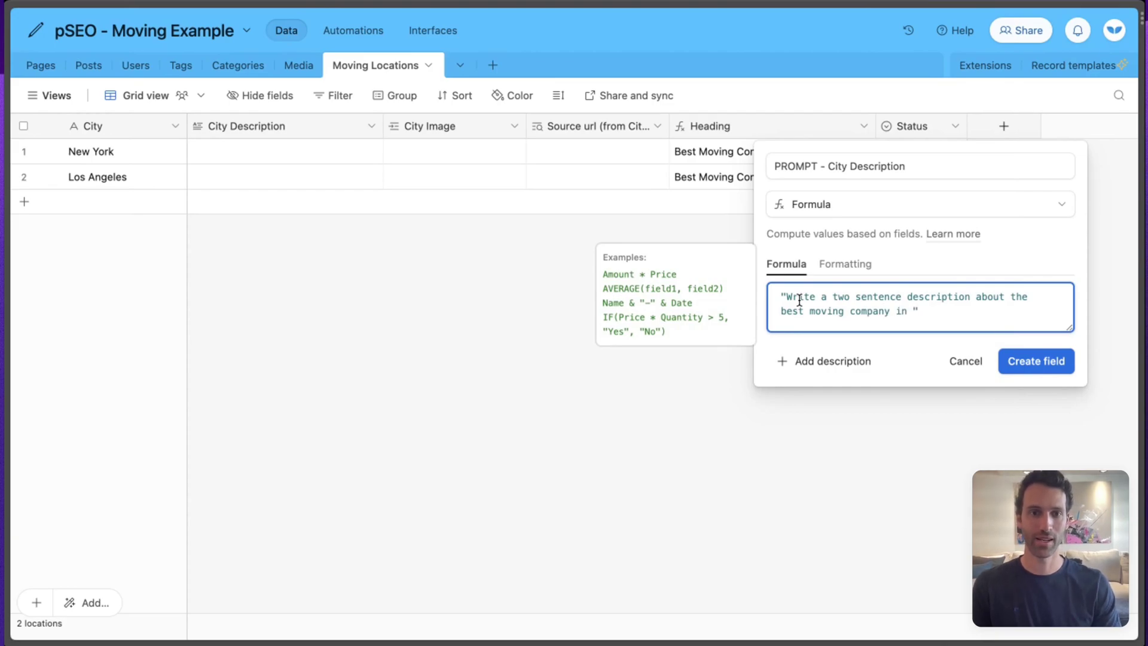
{"action": "type", "text": " & City"}
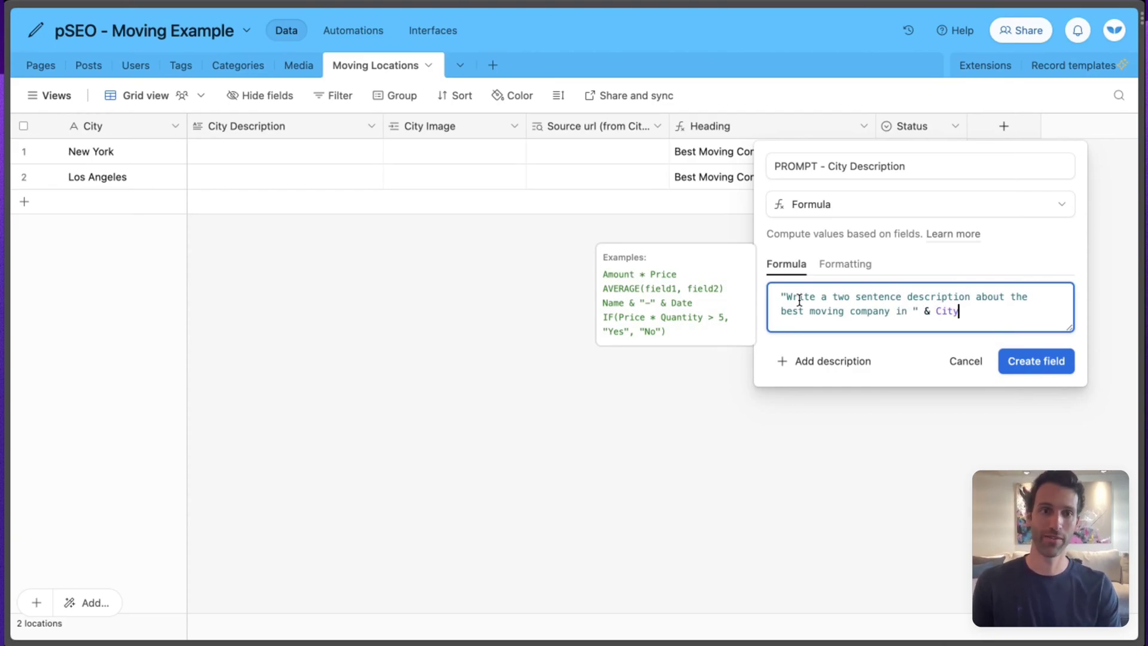
Step: Append ". This description will be used as the subheading on our SEO landing page." to the formula and try to create the field
{"action": "type", "text": " \". This description will be used as the subheading on our SEO l"}
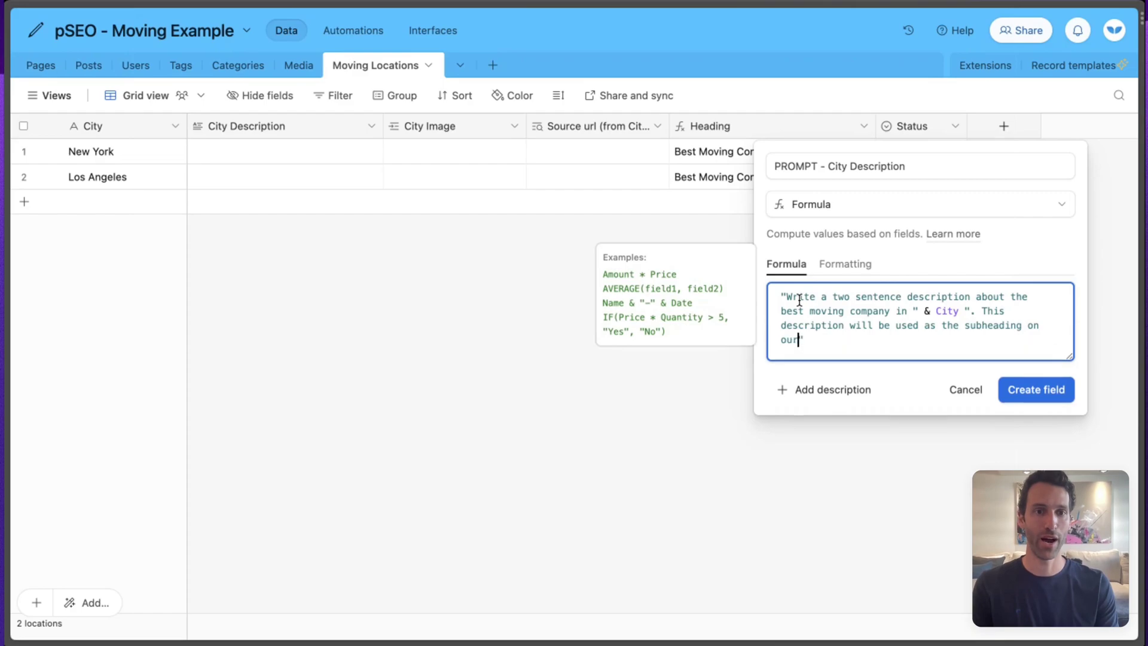
{"action": "type", "text": "anding page."}
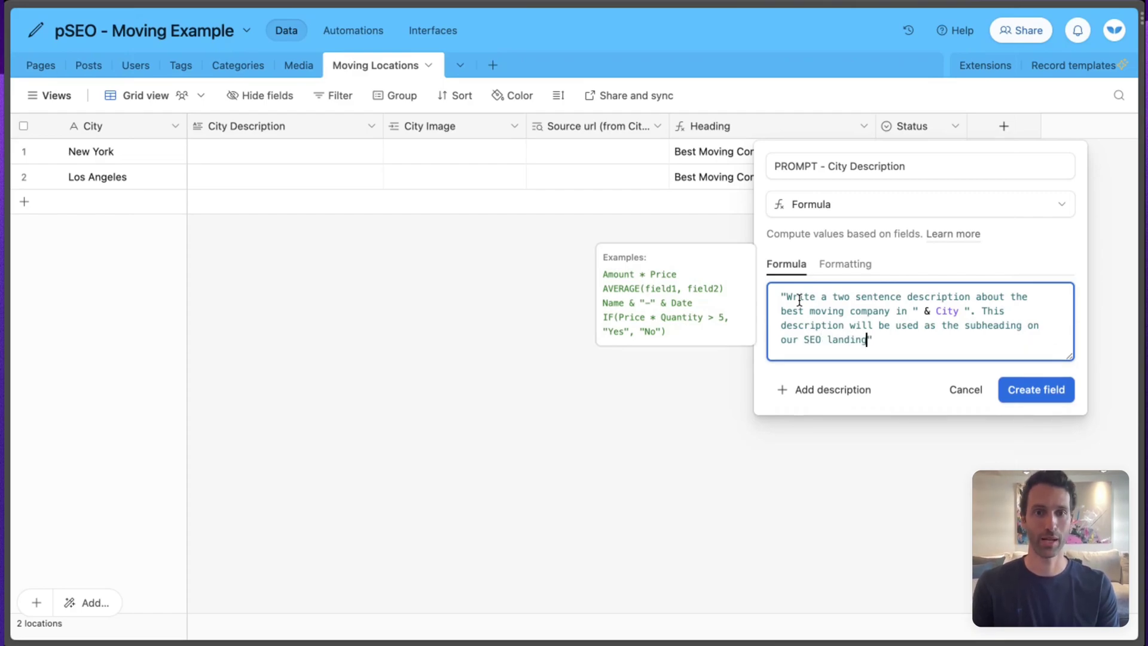
{"action": "left_click", "coordinate": [1046, 392]}
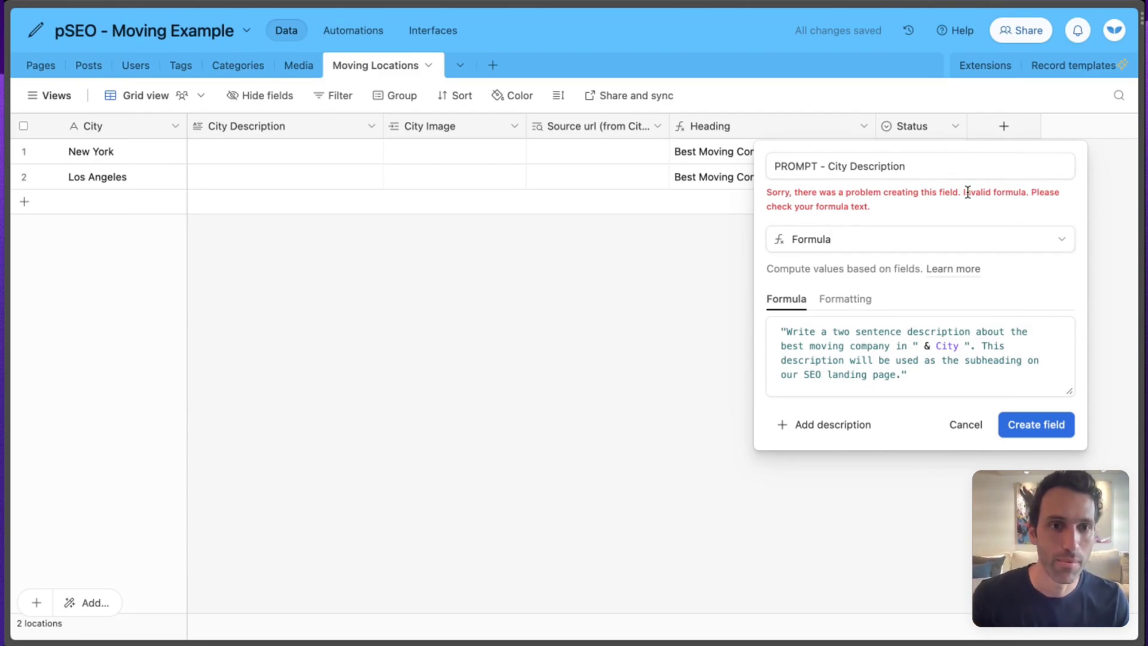
Step: Insert the missing & after City in the formula and create the field
{"action": "left_click", "coordinate": [960, 344]}
{"action": "type", "text": "&"}
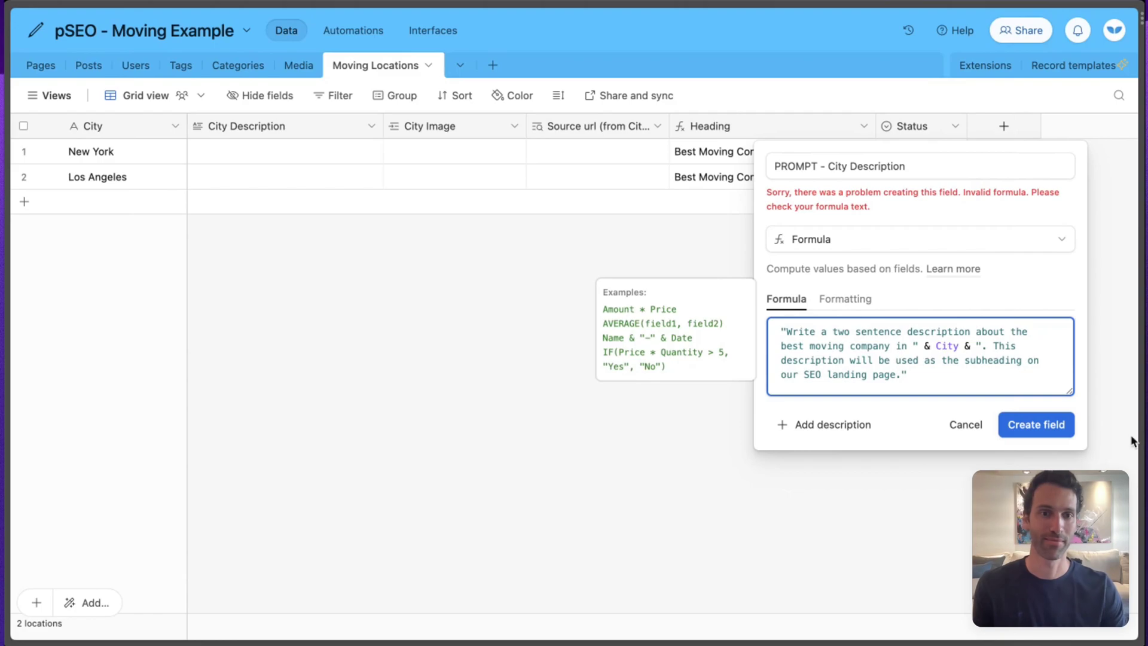
{"action": "left_click", "coordinate": [1066, 424]}
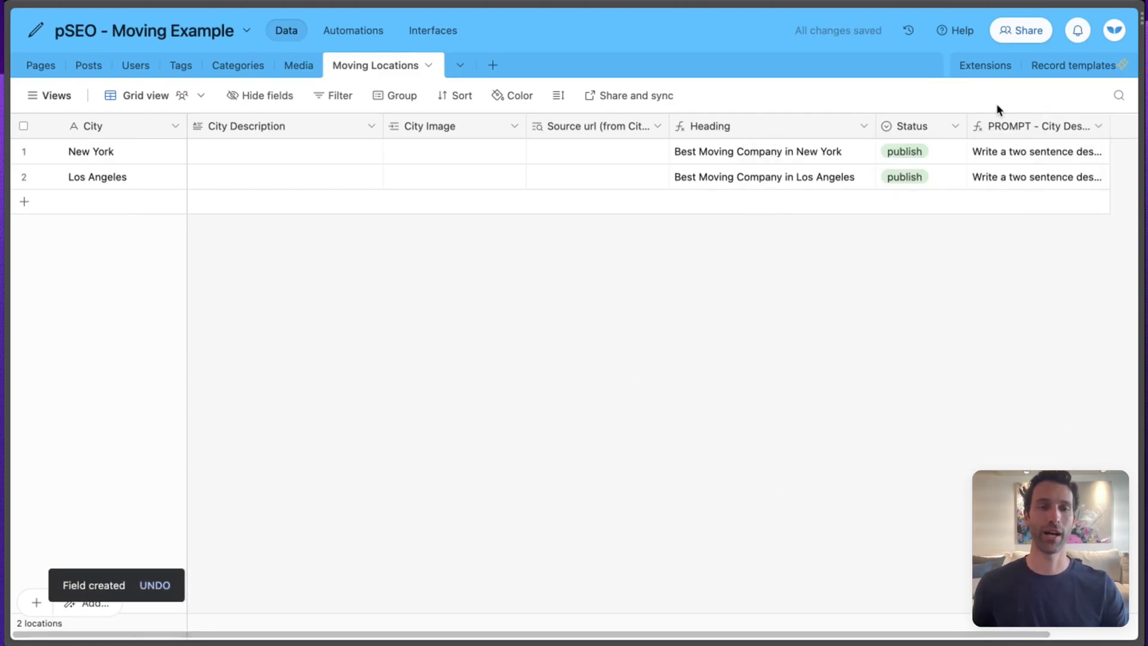
Step: Move the PROMPT - City Description column directly after City and widen it
{"action": "scroll", "coordinate": [1011, 126], "scroll_direction": "right", "scroll_amount": 3}
{"action": "left_click_drag", "start_coordinate": [943, 127], "coordinate": [185, 124]}
{"action": "left_click_drag", "start_coordinate": [335, 125], "coordinate": [407, 124]}
Step: Review the prompt text in the New York and Los Angeles rows, expanding the Los Angeles cell to read it in full
{"action": "left_click", "coordinate": [329, 153]}
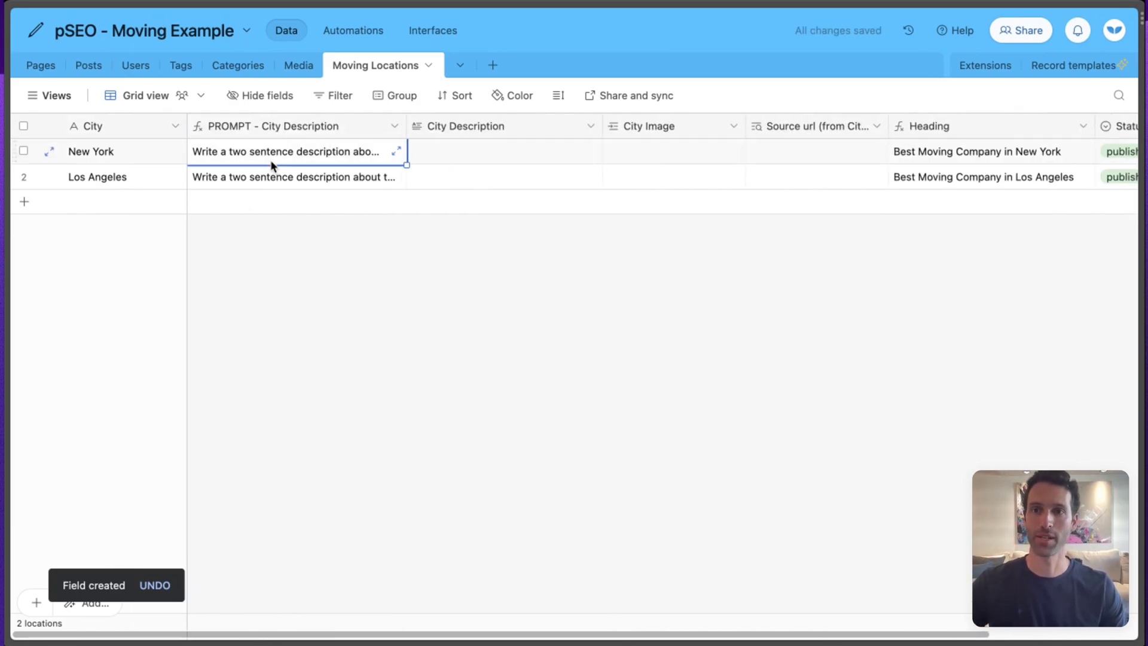
{"action": "left_click", "coordinate": [307, 274]}
{"action": "left_click", "coordinate": [379, 177]}
{"action": "left_click", "coordinate": [395, 176]}
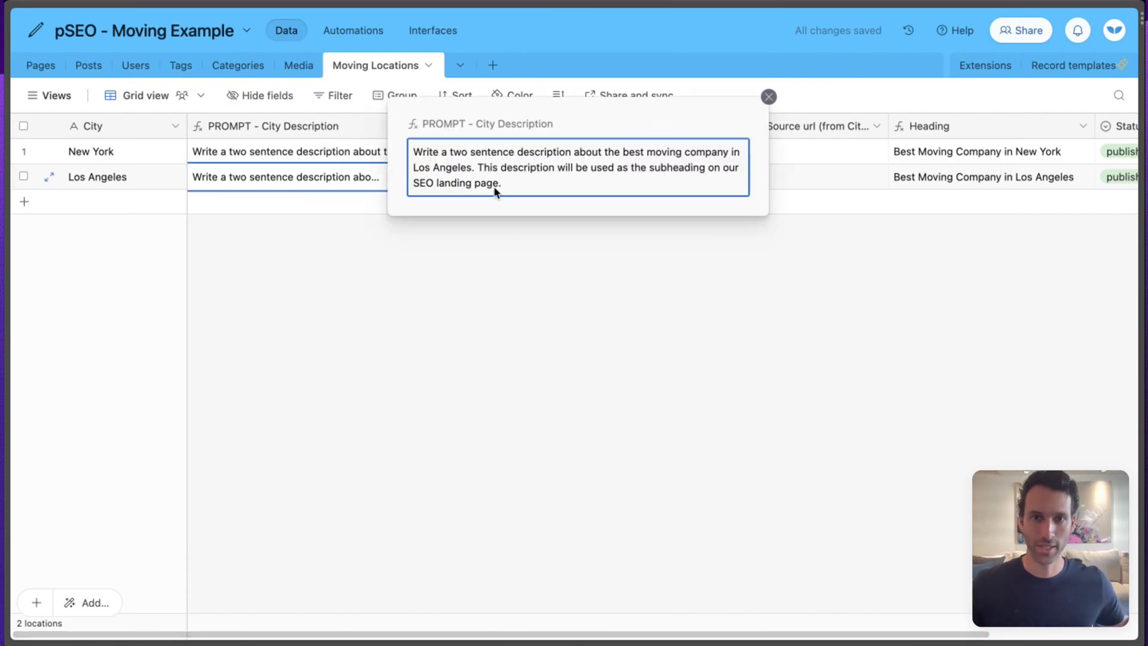
{"action": "left_click", "coordinate": [768, 96]}
{"action": "left_click", "coordinate": [685, 302]}
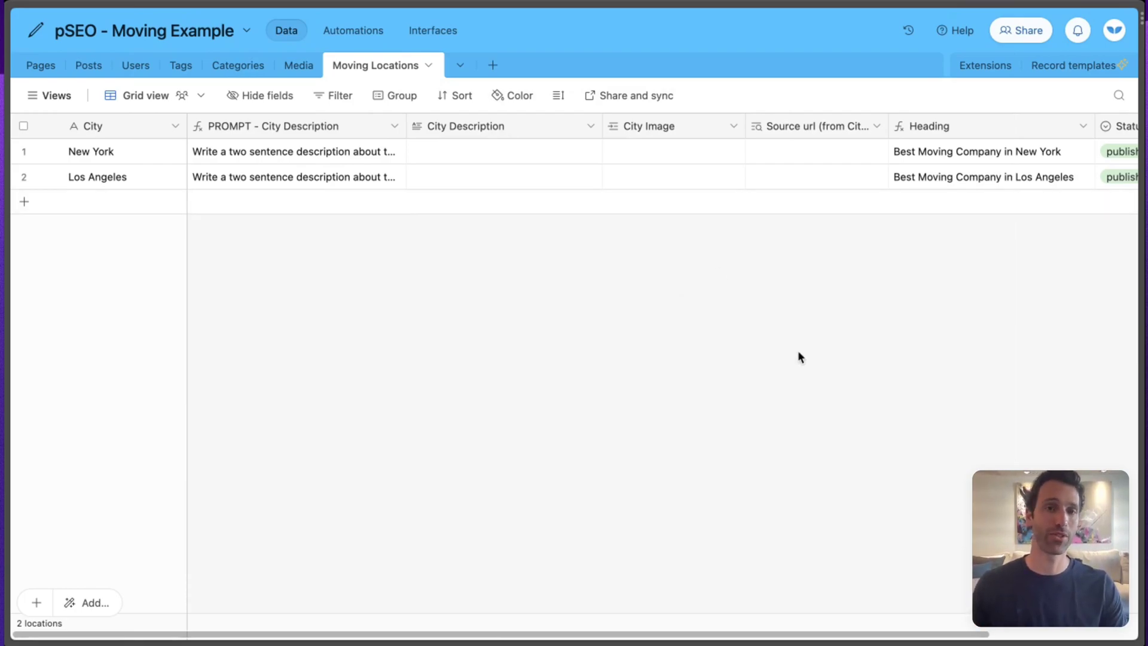
Step: Create a new request in the enlarged Data Fetcher extension and choose OpenAI as its application
{"action": "left_click", "coordinate": [994, 67]}
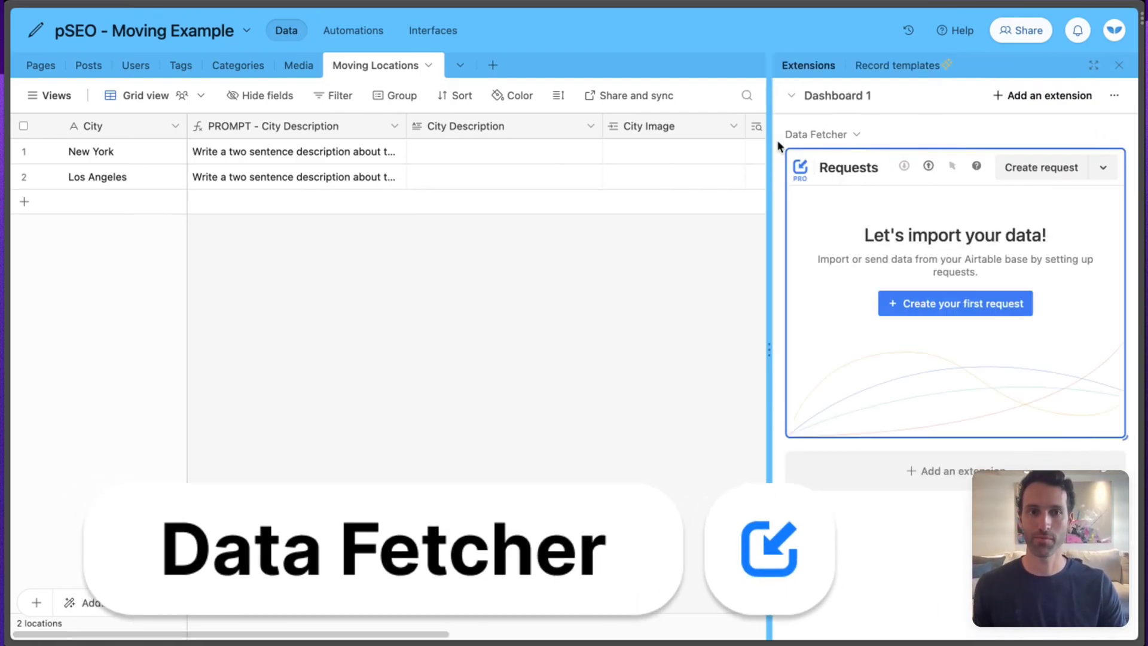
{"action": "left_click", "coordinate": [909, 307]}
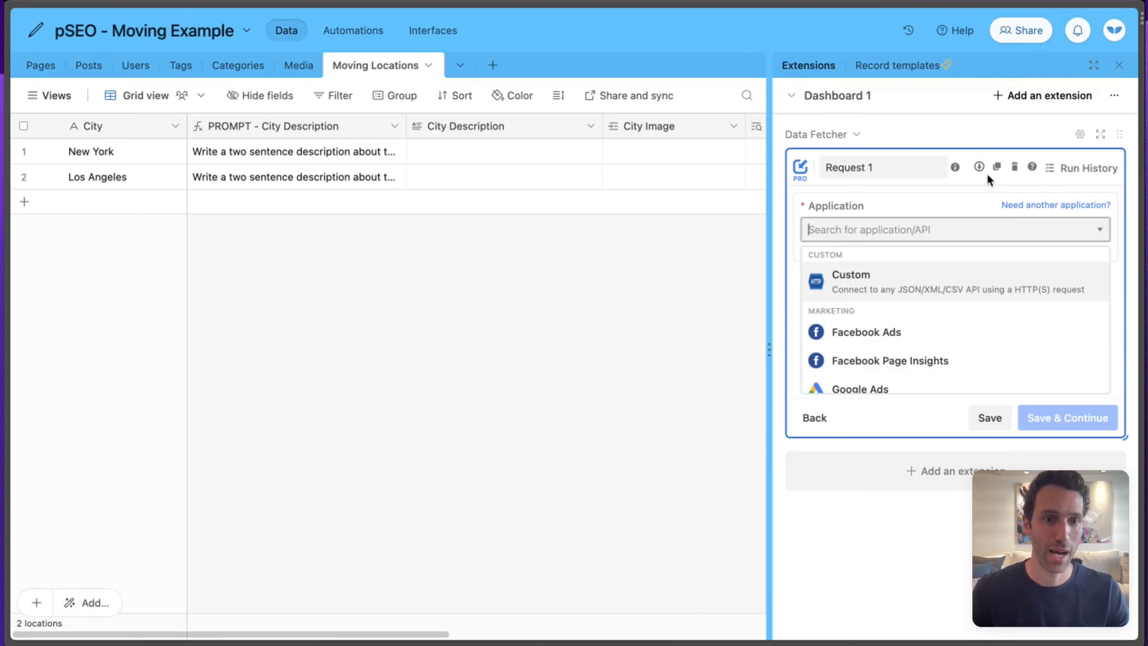
{"action": "left_click", "coordinate": [814, 418]}
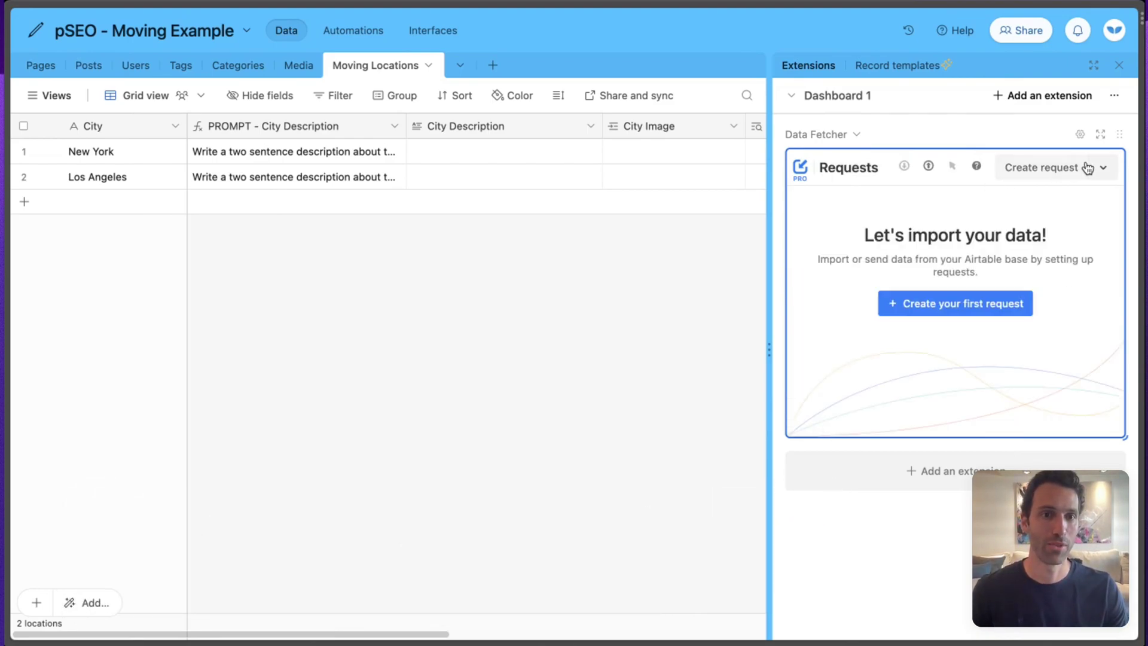
{"action": "left_click", "coordinate": [1100, 135]}
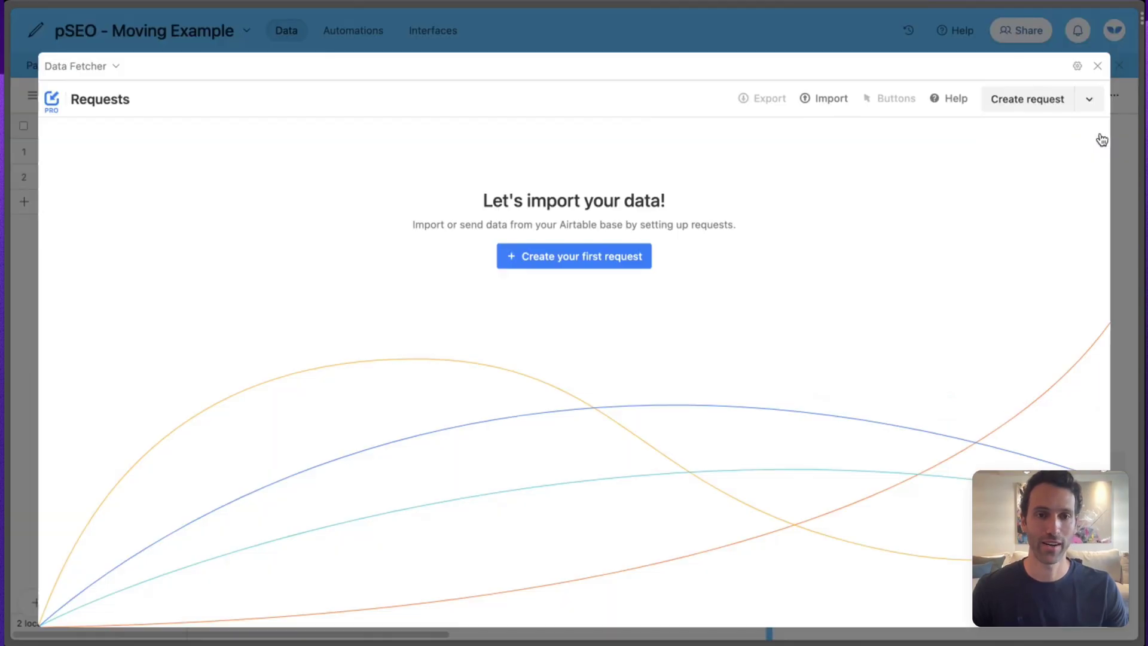
{"action": "left_click", "coordinate": [563, 260]}
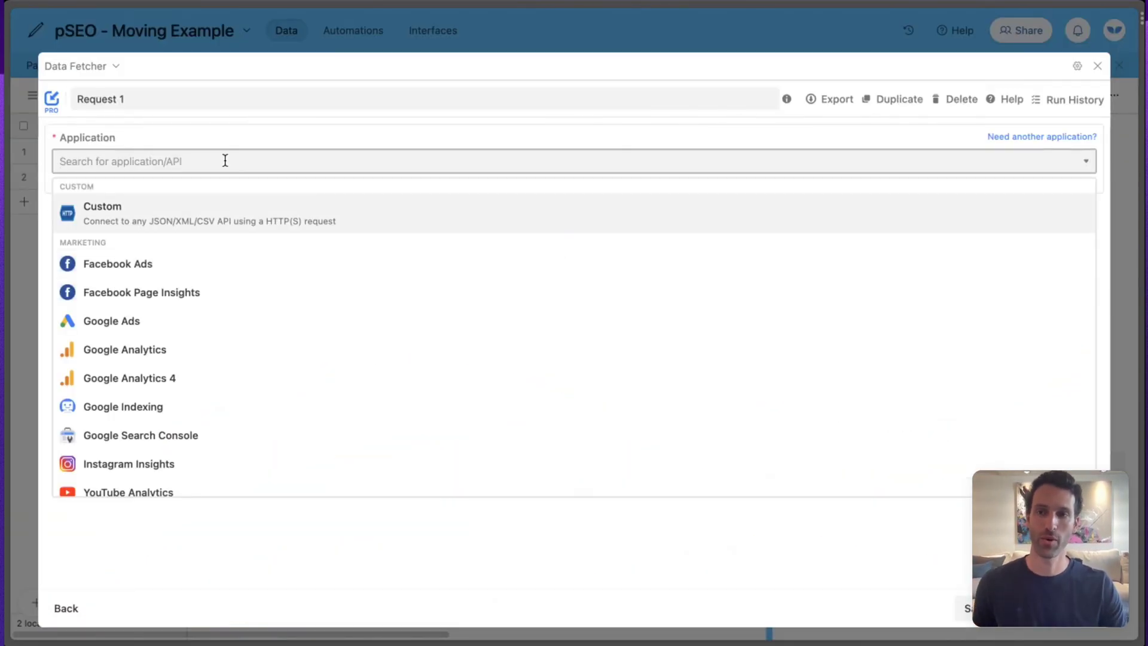
{"action": "left_click", "coordinate": [222, 158]}
{"action": "type", "text": "open"}
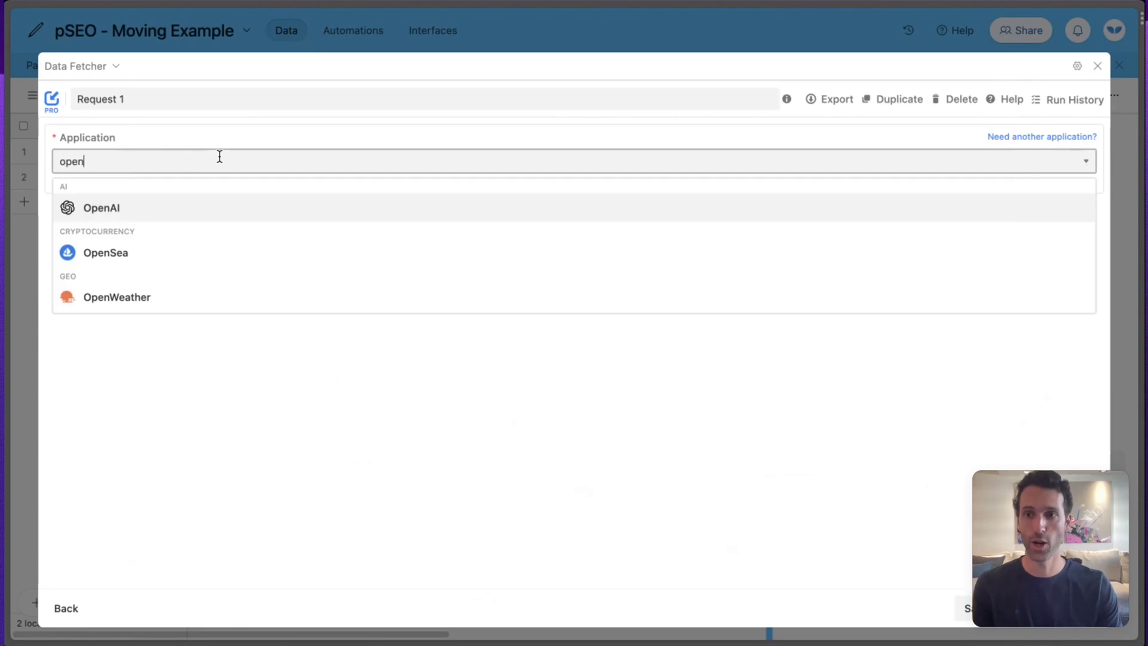
{"action": "left_click", "coordinate": [93, 209]}
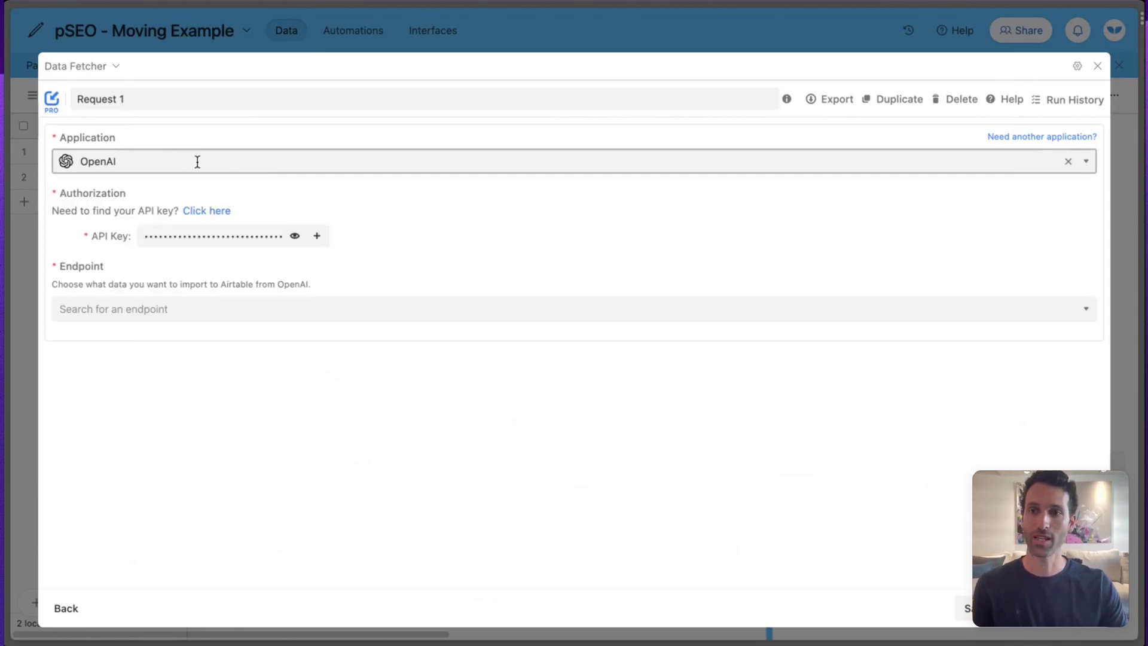
Step: Rename the request as "City Description (with AI)"
{"action": "left_click", "coordinate": [163, 102]}
{"action": "key", "text": "alt+BackSpace"}
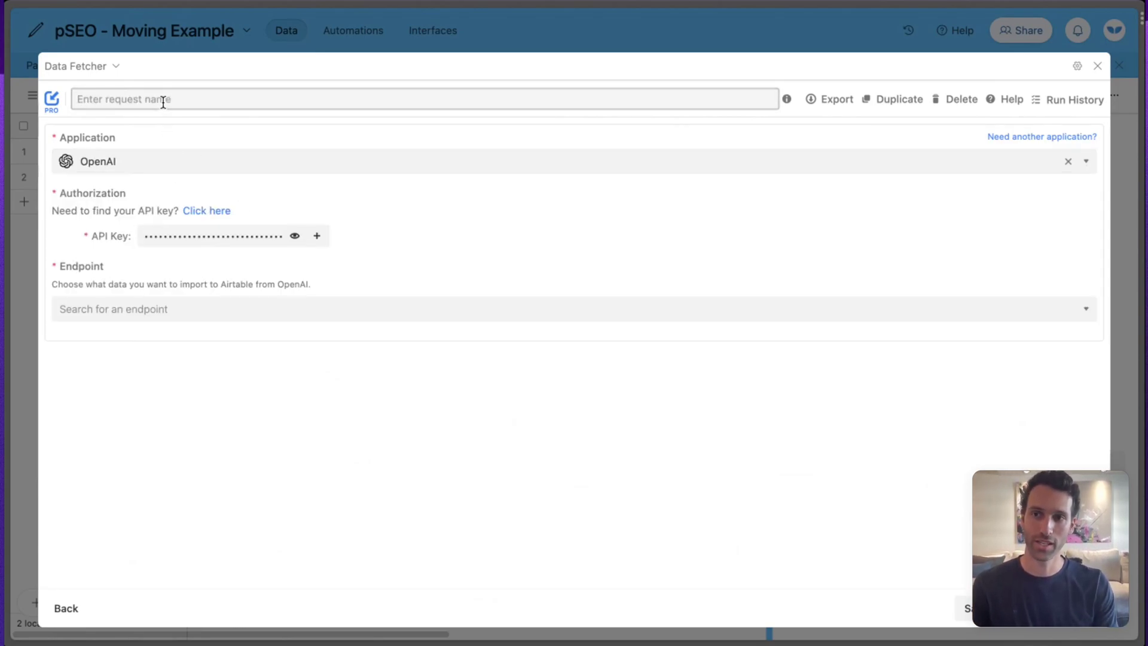
{"action": "type", "text": "City Description"}
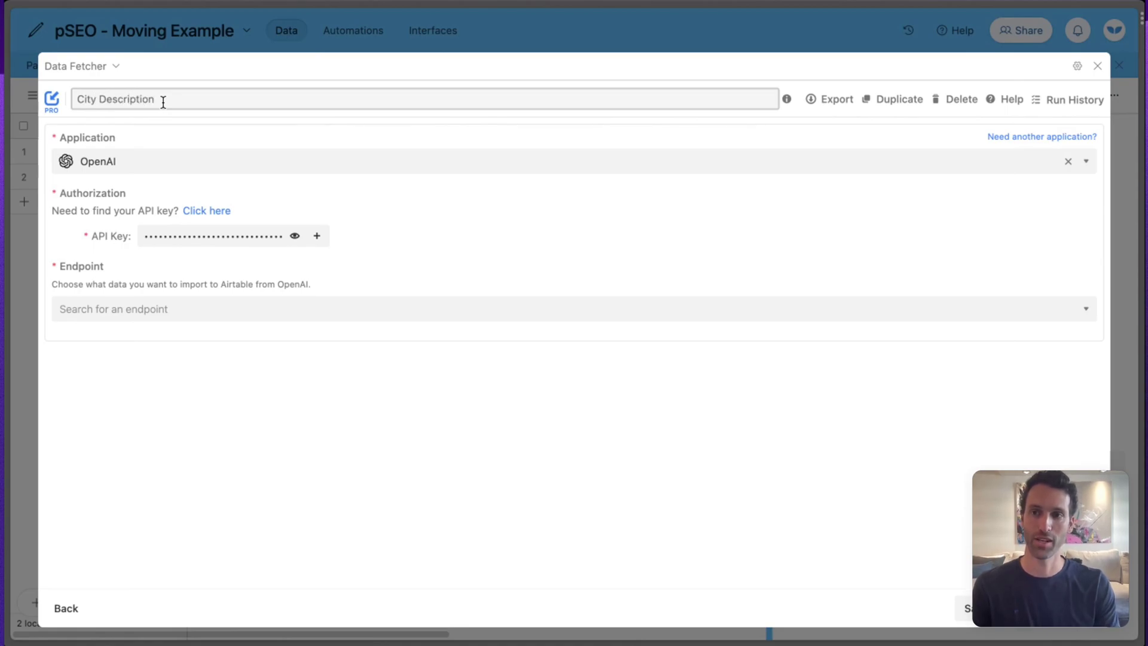
{"action": "type", "text": " (with AI"}
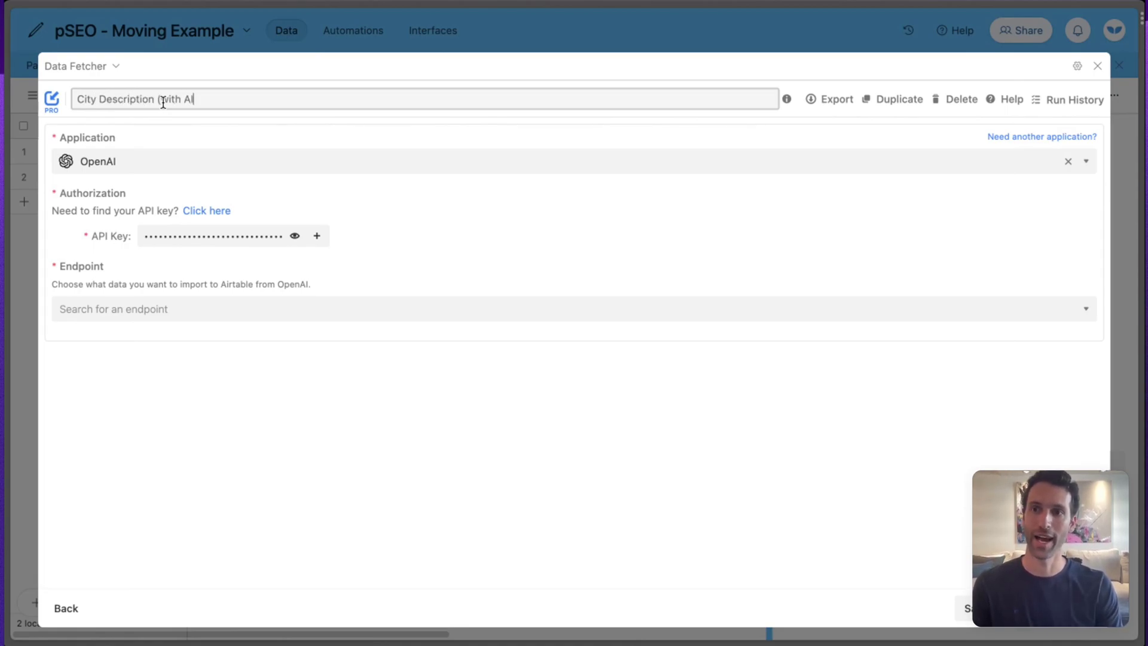
{"action": "type", "text": ")"}
{"action": "left_click", "coordinate": [213, 423]}
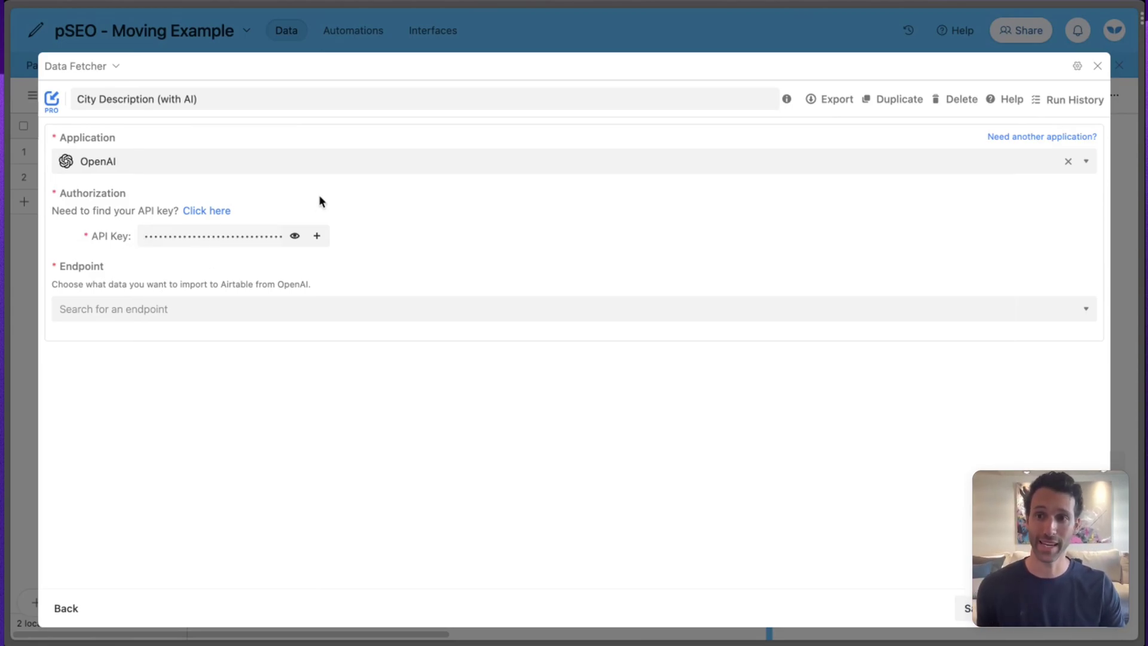
Step: Set the request's endpoint to "Create completion from a text prompt" and save it to continue to its settings
{"action": "left_click", "coordinate": [132, 305]}
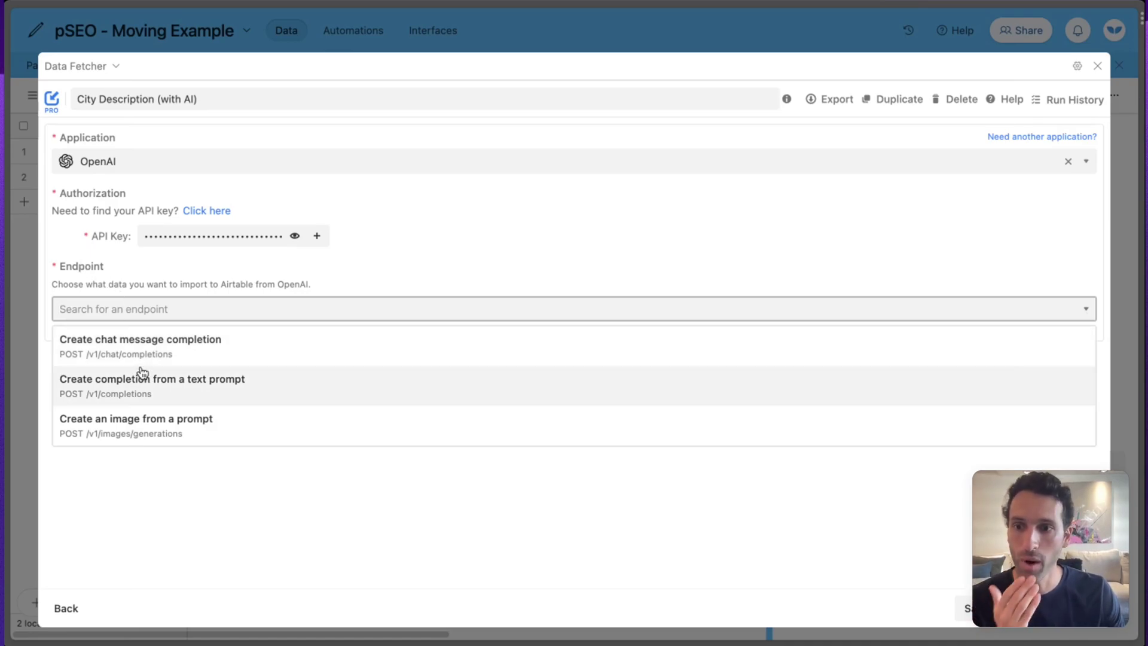
{"action": "left_click", "coordinate": [128, 386]}
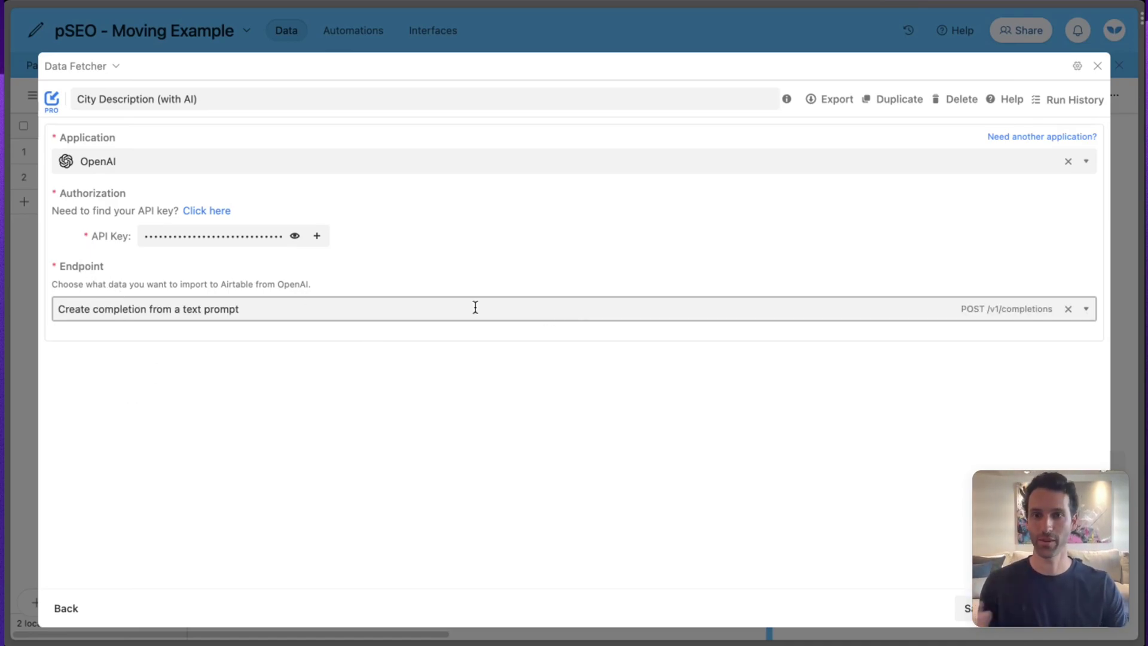
{"action": "left_click", "coordinate": [984, 608]}
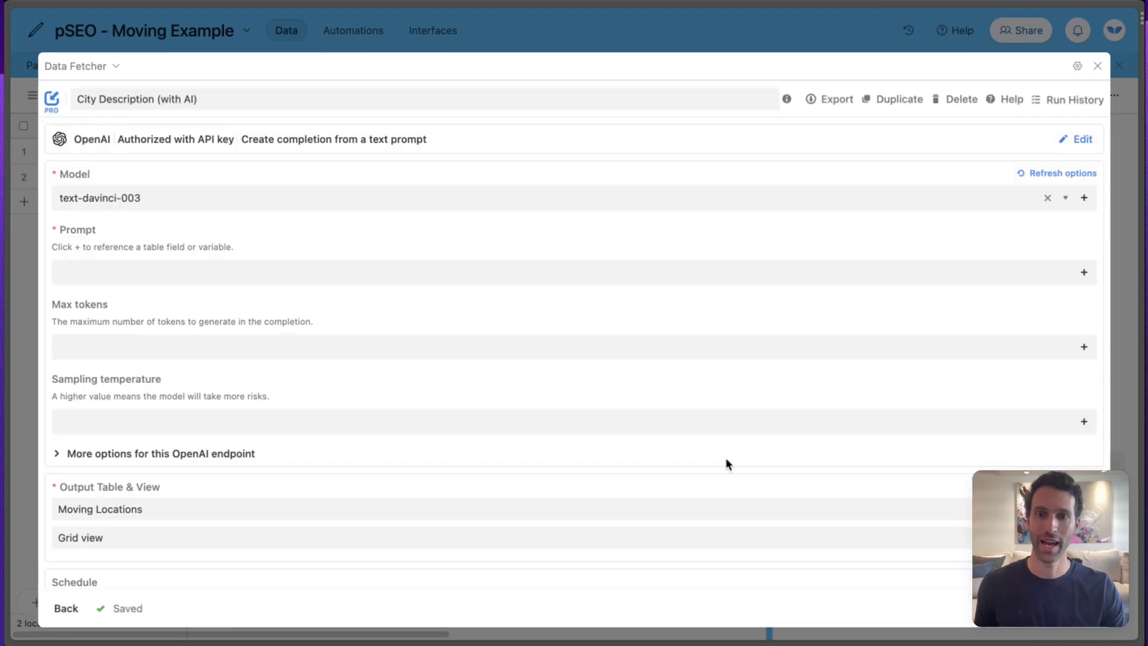
Step: Insert a reference to the PROMPT - City Description field of the Moving Locations table as the request's prompt
{"action": "left_click", "coordinate": [85, 266]}
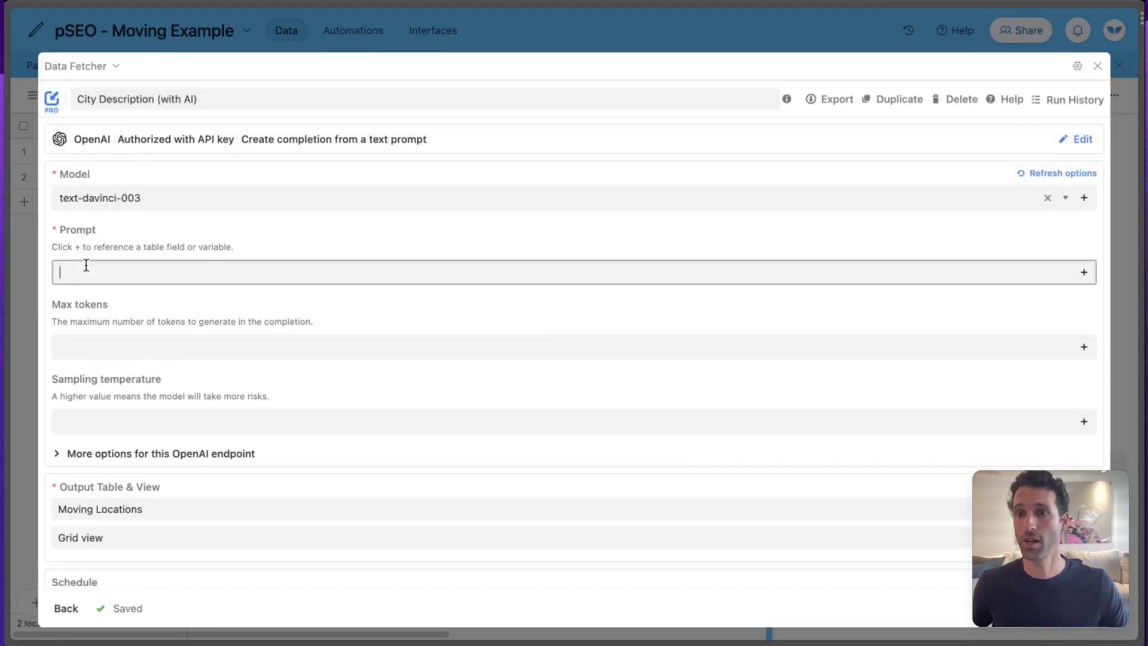
{"action": "left_click", "coordinate": [1083, 272]}
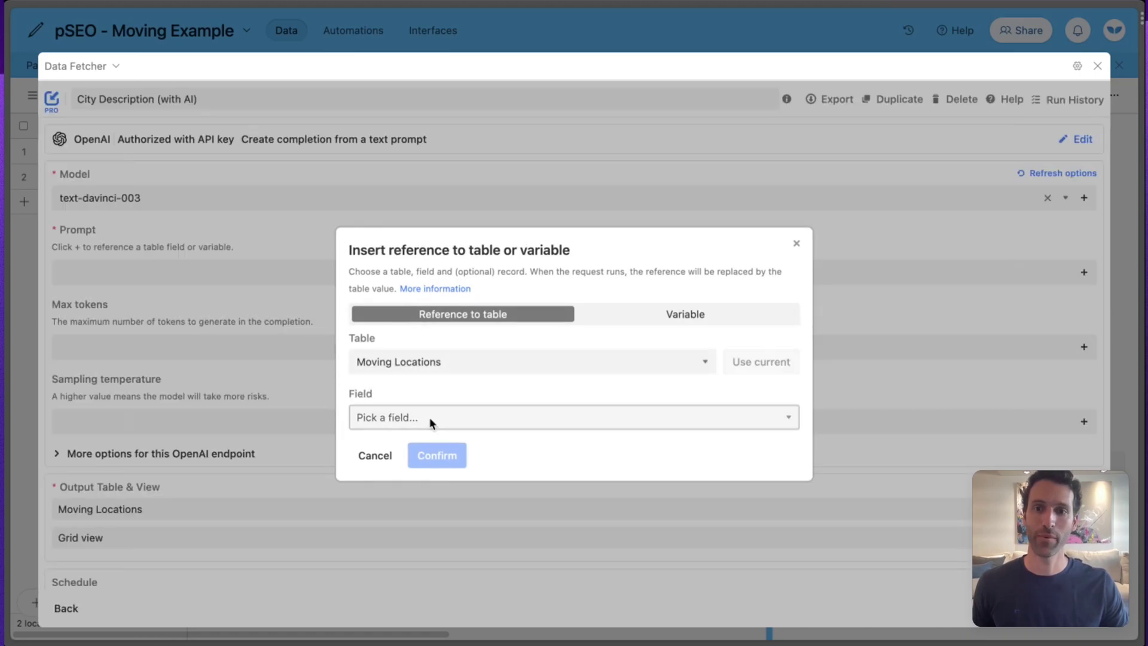
{"action": "left_click", "coordinate": [407, 496]}
{"action": "left_click", "coordinate": [439, 543]}
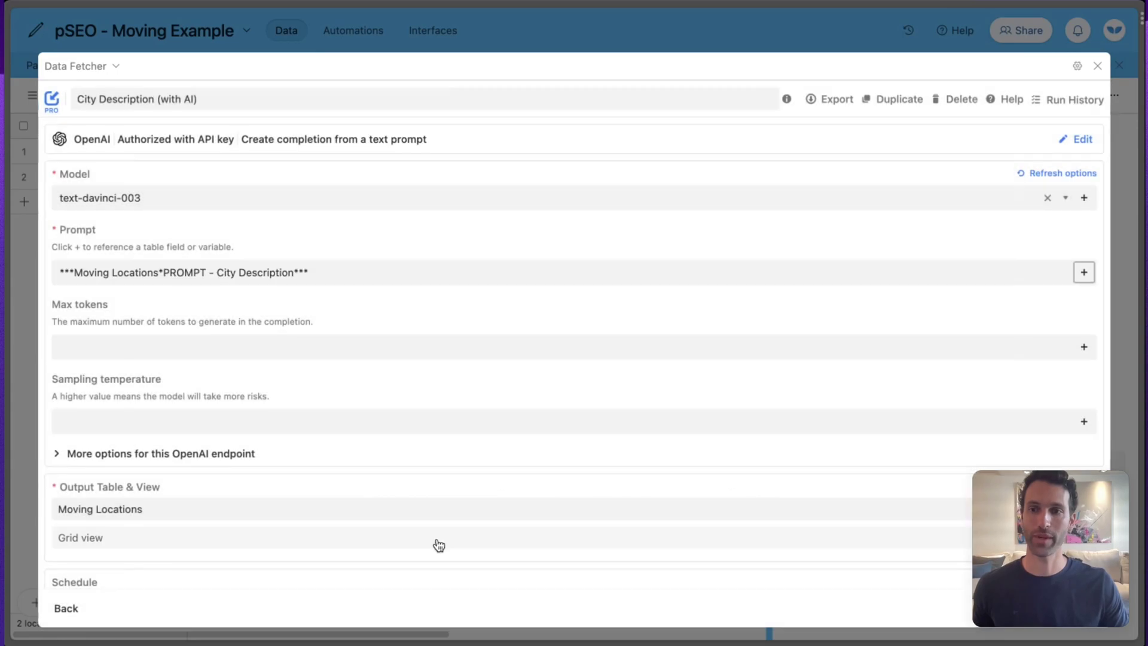
Step: Set the request's max tokens to 500 and look over its output and schedule settings
{"action": "scroll", "coordinate": [448, 348], "scroll_direction": "down", "scroll_amount": 3}
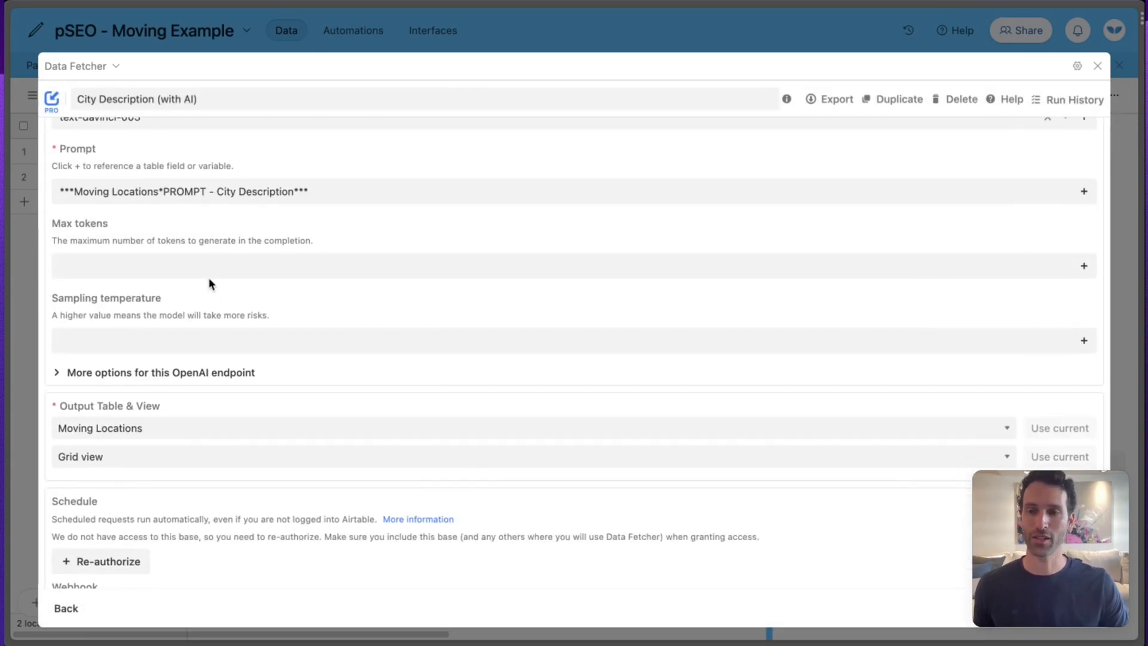
{"action": "left_click", "coordinate": [207, 275]}
{"action": "type", "text": "500"}
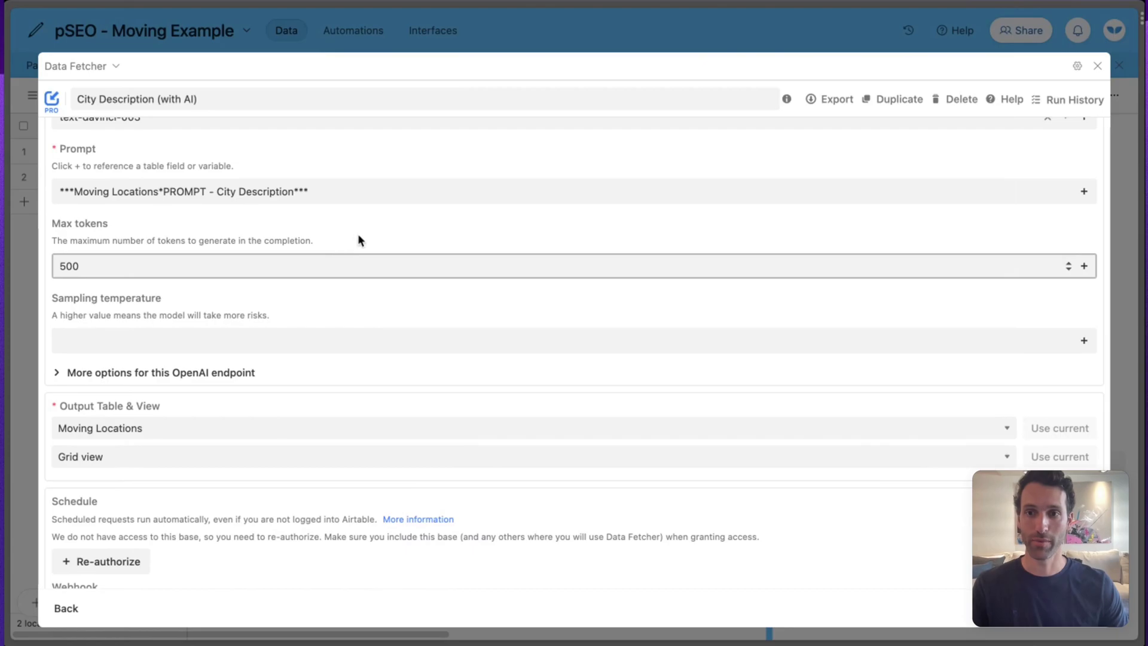
{"action": "left_click", "coordinate": [359, 240]}
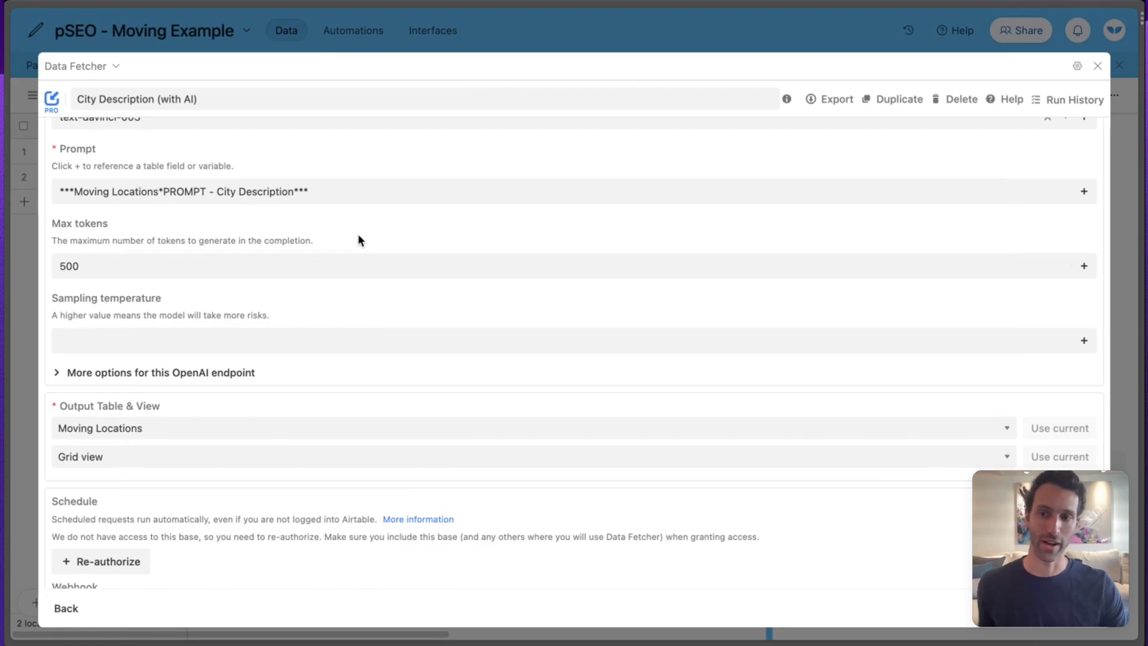
{"action": "scroll", "coordinate": [371, 281], "scroll_direction": "down", "scroll_amount": 2}
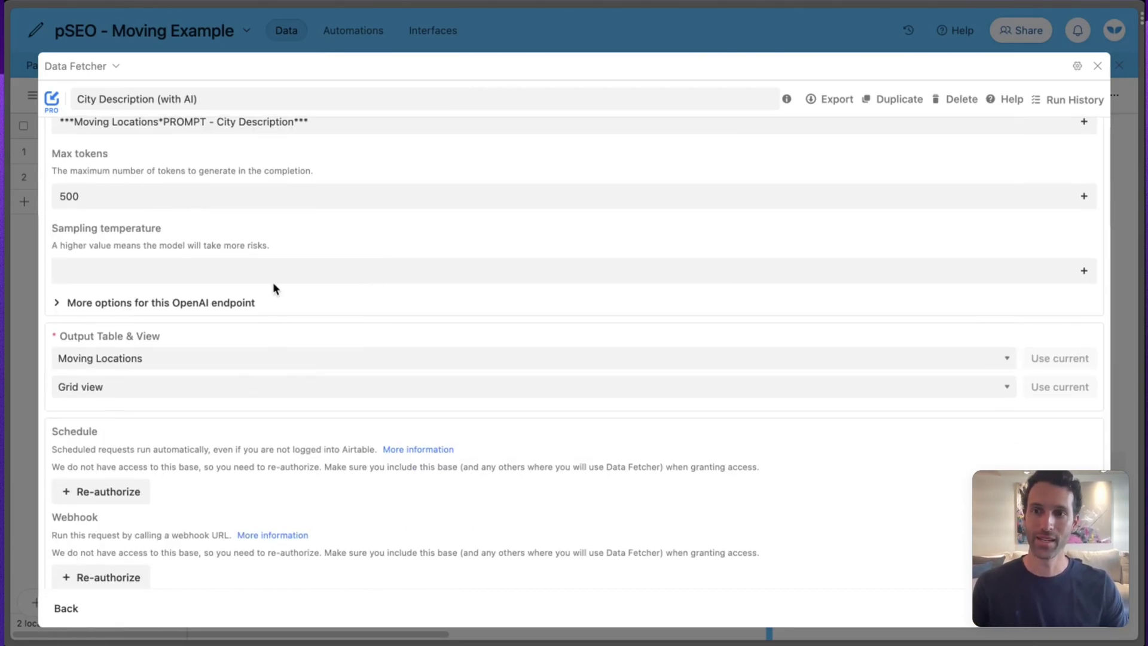
{"action": "scroll", "coordinate": [273, 286], "scroll_direction": "down", "scroll_amount": 1}
{"action": "scroll", "coordinate": [323, 329], "scroll_direction": "up", "scroll_amount": 4}
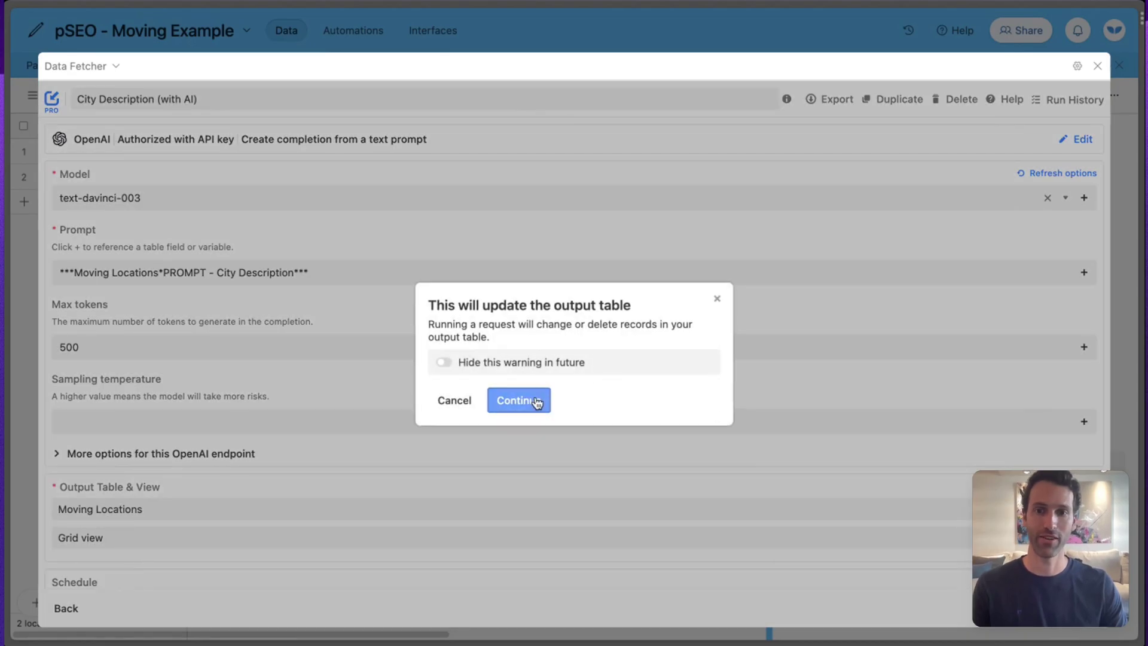
Step: Run the request with Result mapped to the existing City Description field, and show the output table
{"action": "left_click", "coordinate": [526, 400]}
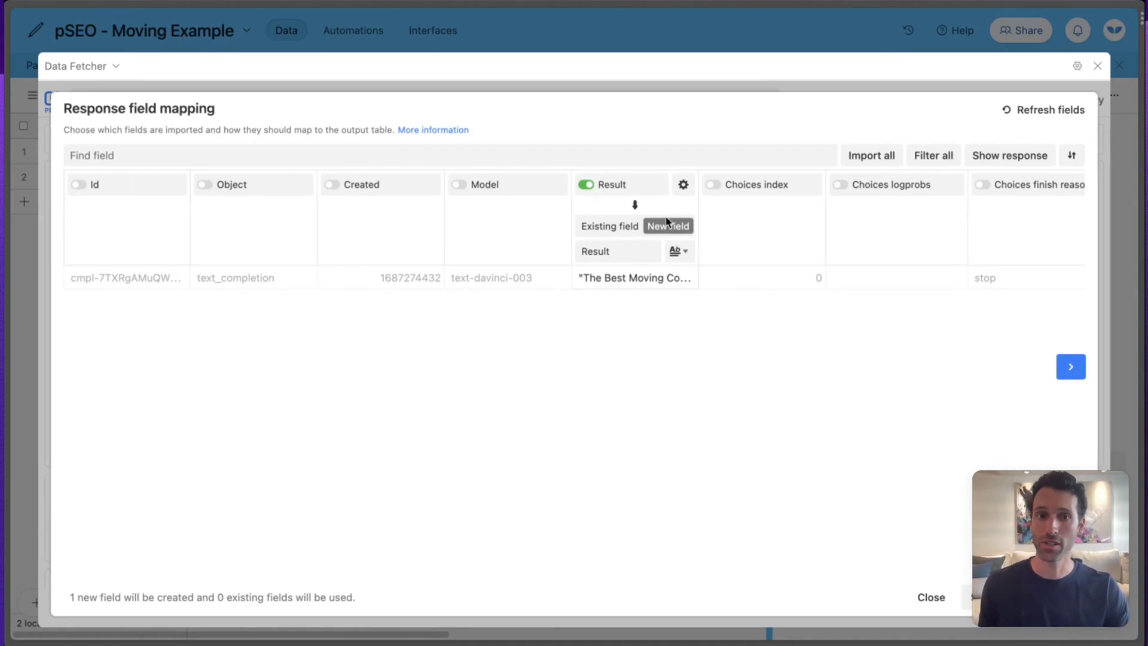
{"action": "left_click", "coordinate": [609, 226]}
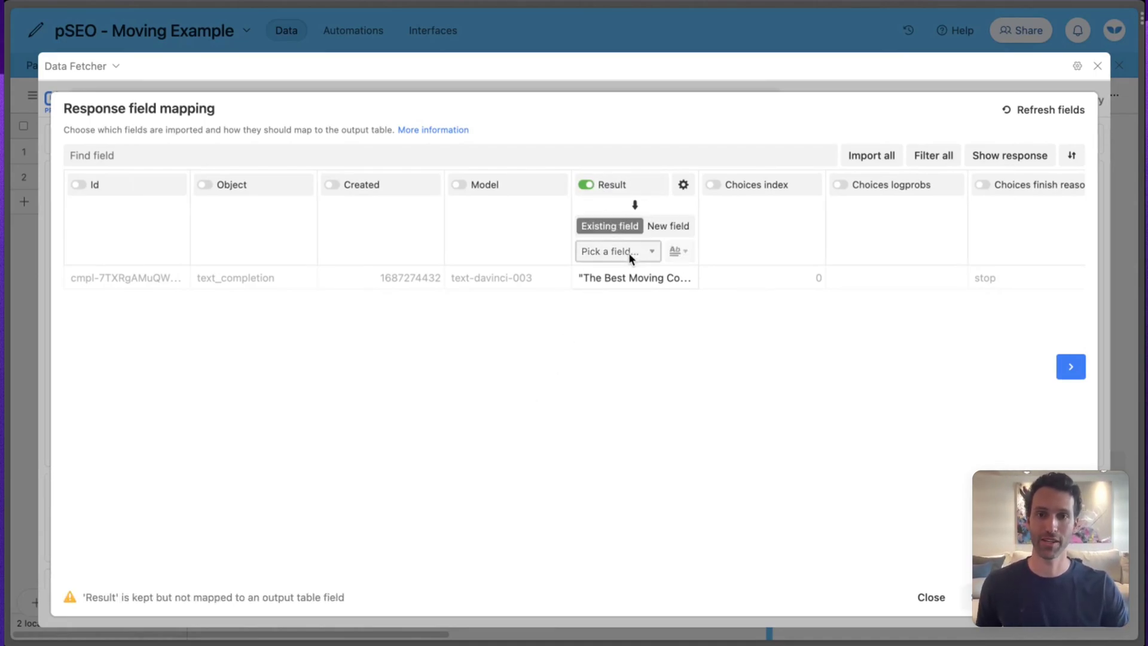
{"action": "left_click", "coordinate": [605, 395]}
{"action": "left_click", "coordinate": [993, 596]}
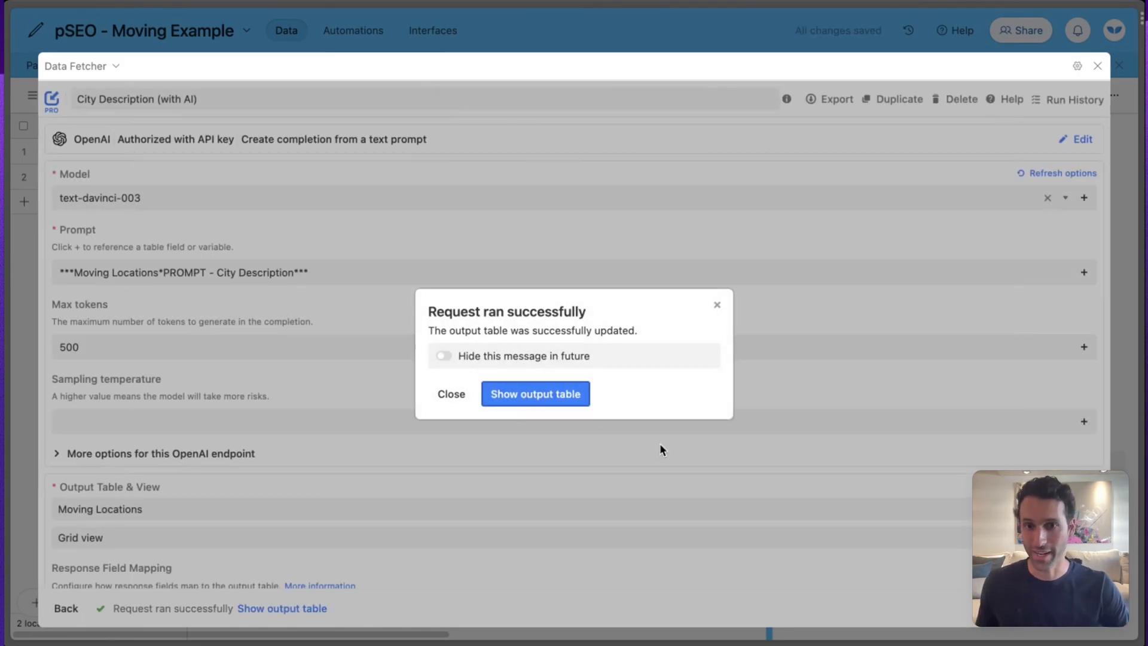
{"action": "left_click", "coordinate": [556, 394]}
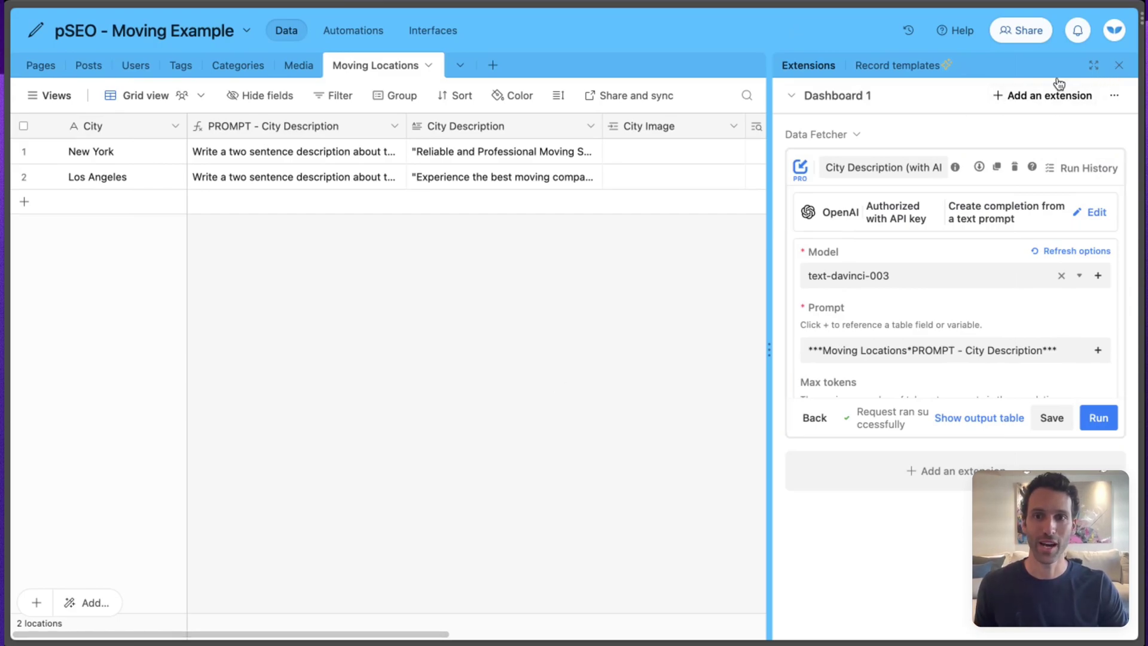
Step: Close the extensions panel to widen the City Description column, and read the New York description in full
{"action": "left_click", "coordinate": [1119, 65]}
{"action": "left_click_drag", "start_coordinate": [602, 126], "coordinate": [888, 126]}
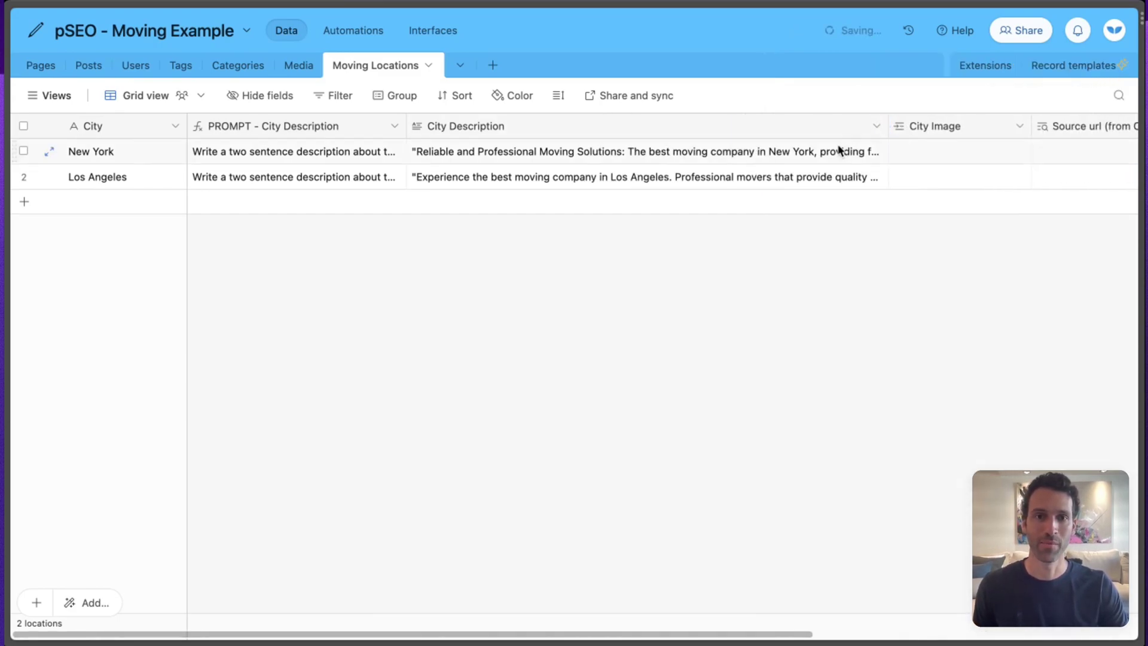
{"action": "left_click", "coordinate": [839, 151]}
{"action": "left_click", "coordinate": [877, 151]}
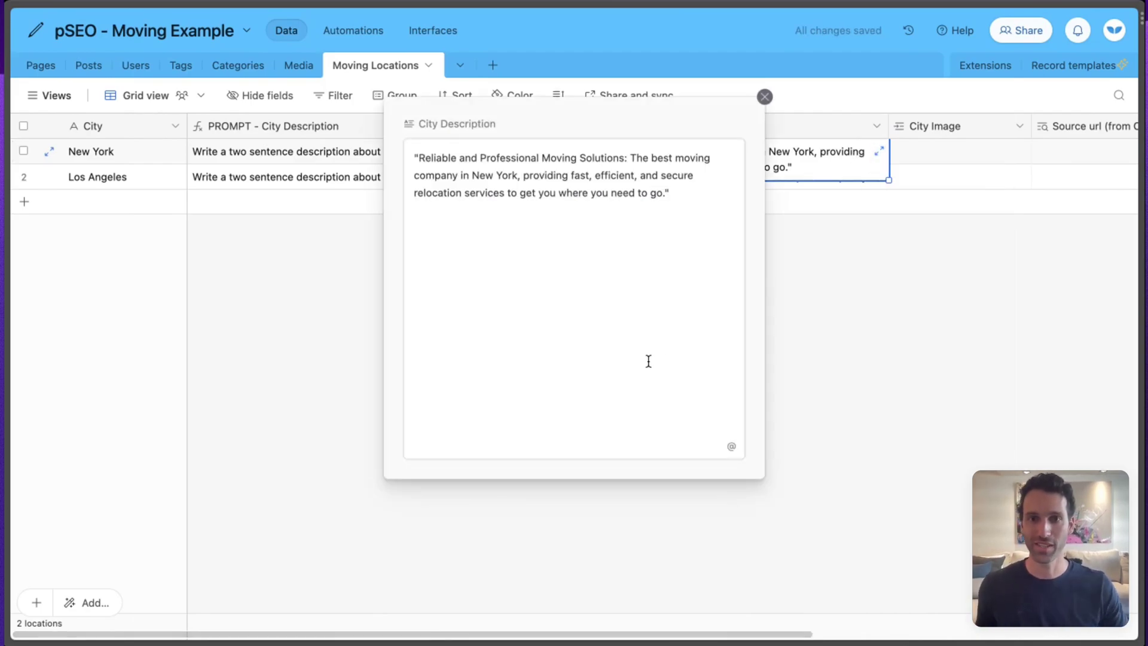
{"action": "left_click", "coordinate": [860, 340]}
Step: Read the full Los Angeles city description, including its quotation marks, and compare it with the New York one
{"action": "left_click", "coordinate": [651, 177]}
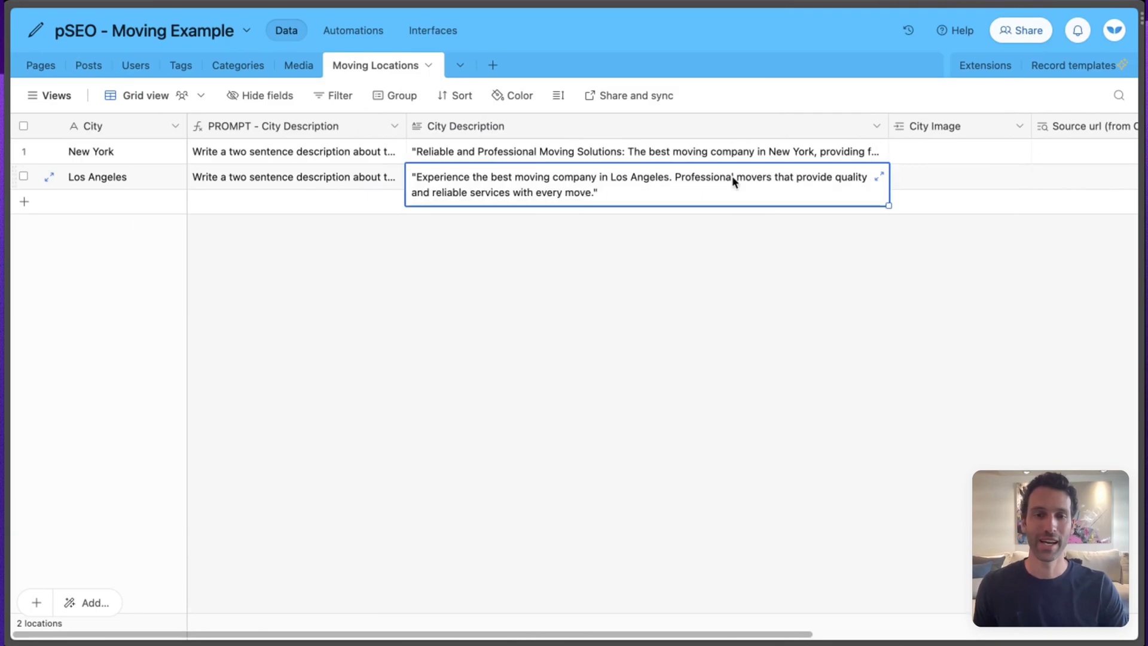
{"action": "left_click", "coordinate": [877, 177]}
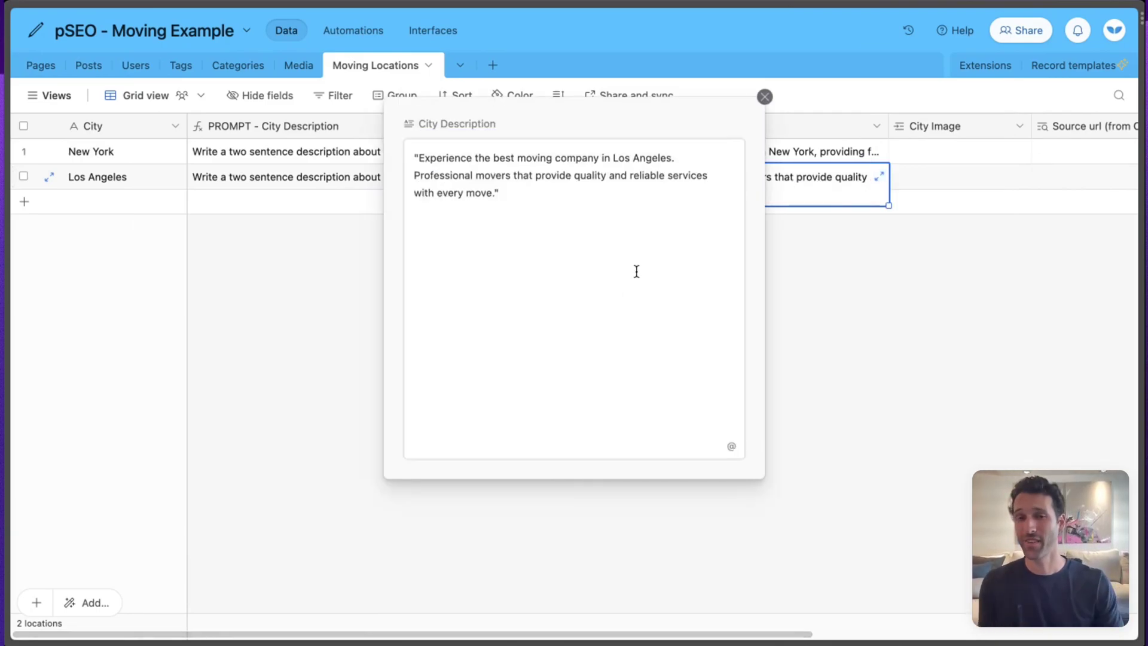
{"action": "double_click", "coordinate": [421, 157]}
{"action": "left_click", "coordinate": [526, 193]}
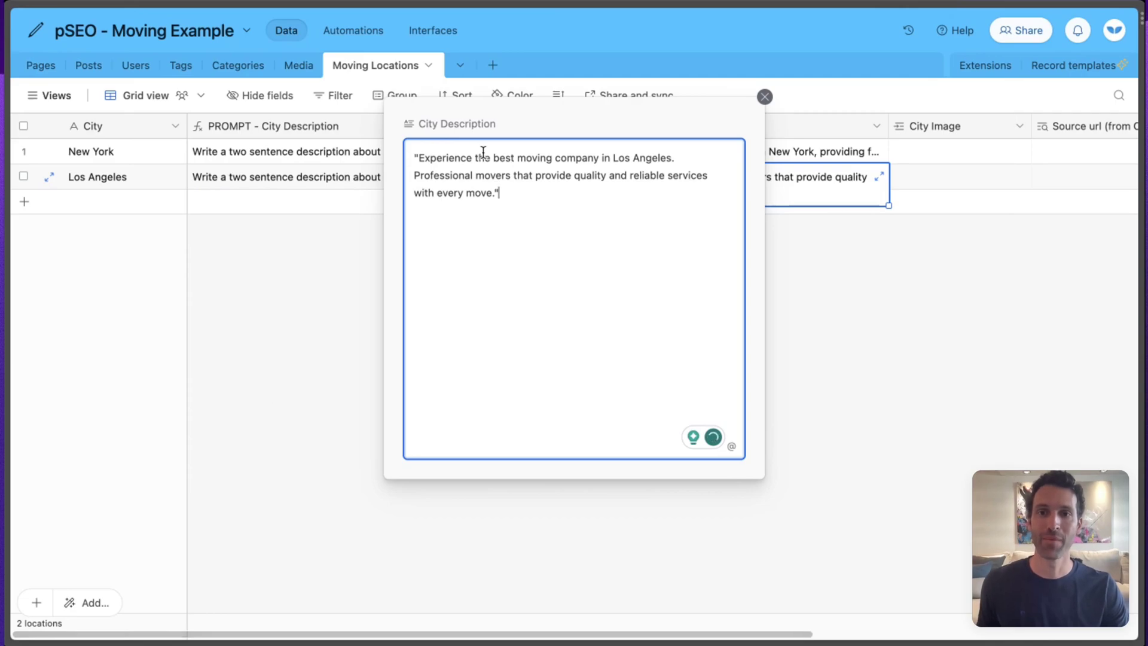
{"action": "left_click", "coordinate": [335, 245]}
{"action": "left_click", "coordinate": [619, 149]}
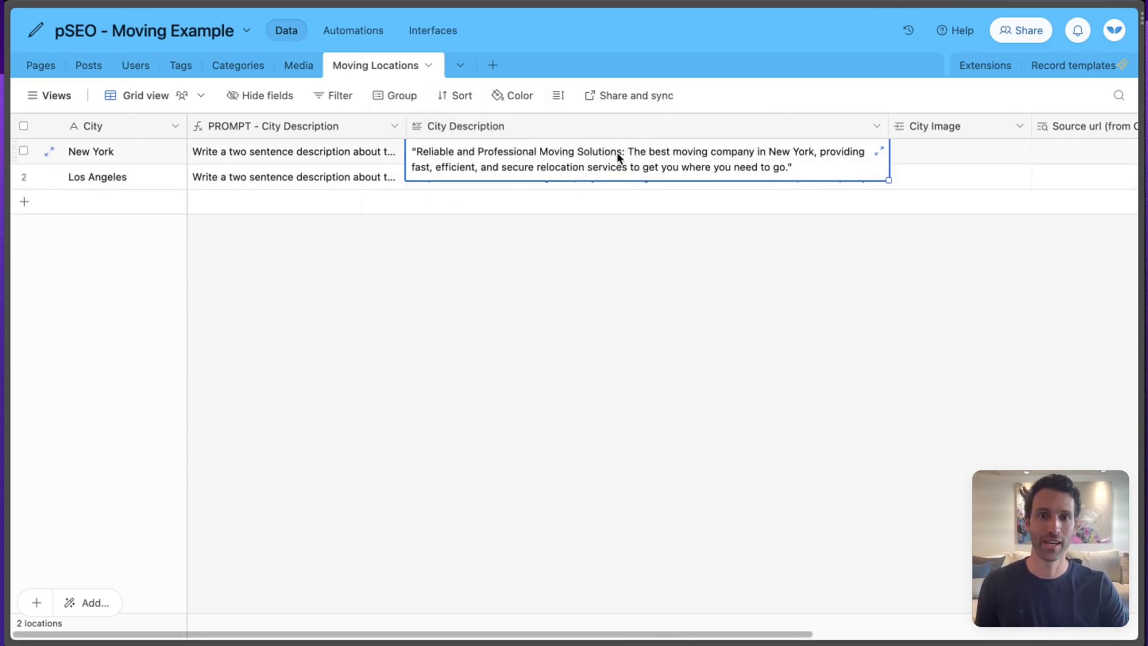
{"action": "left_click", "coordinate": [607, 179]}
{"action": "left_click", "coordinate": [450, 382]}
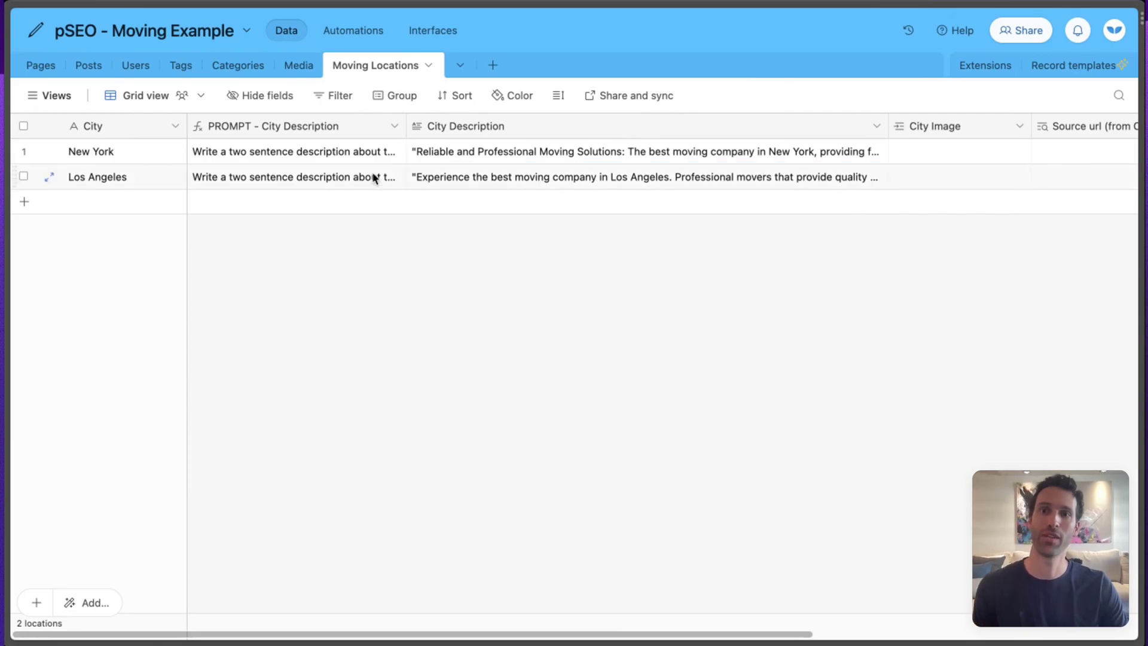
Step: Extend the PROMPT - City Description formula with: Make this local to " & city & ". And do not include quotes." and save the field
{"action": "double_click", "coordinate": [348, 121]}
{"action": "left_click", "coordinate": [309, 313]}
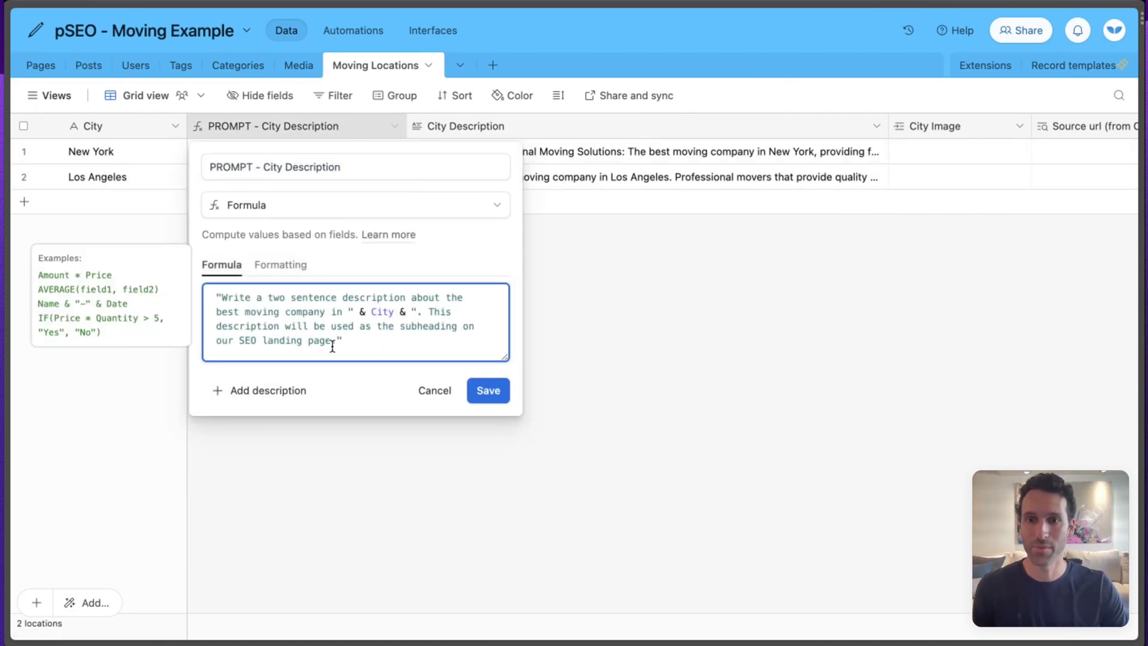
{"action": "type", "text": "Make this local "}
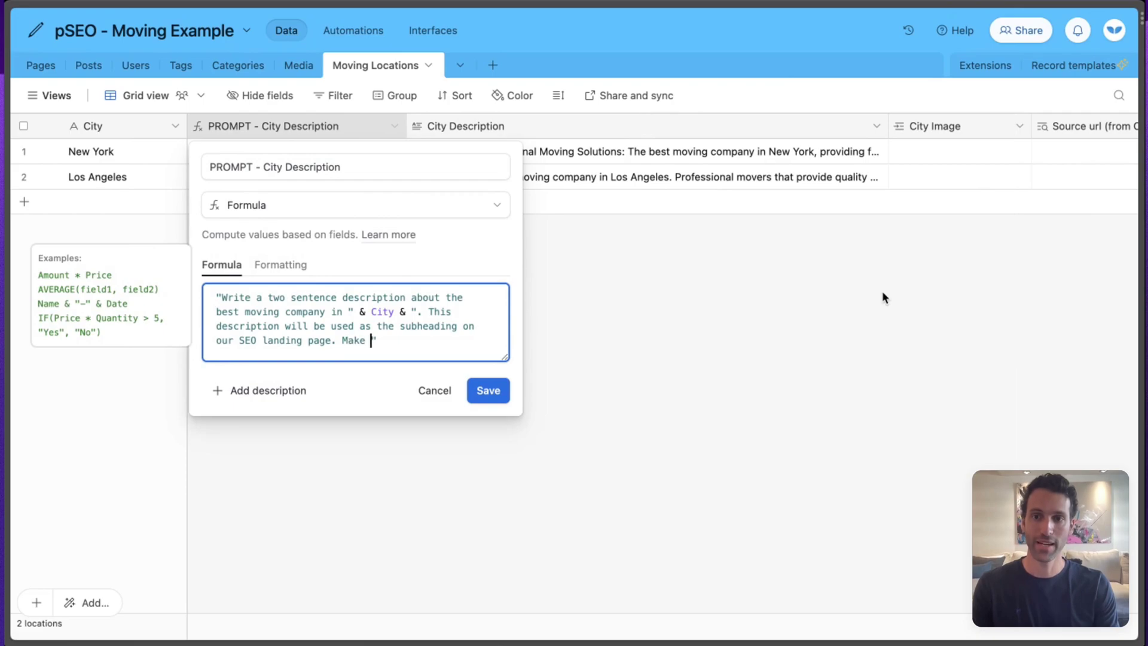
{"action": "type", "text": "to "}
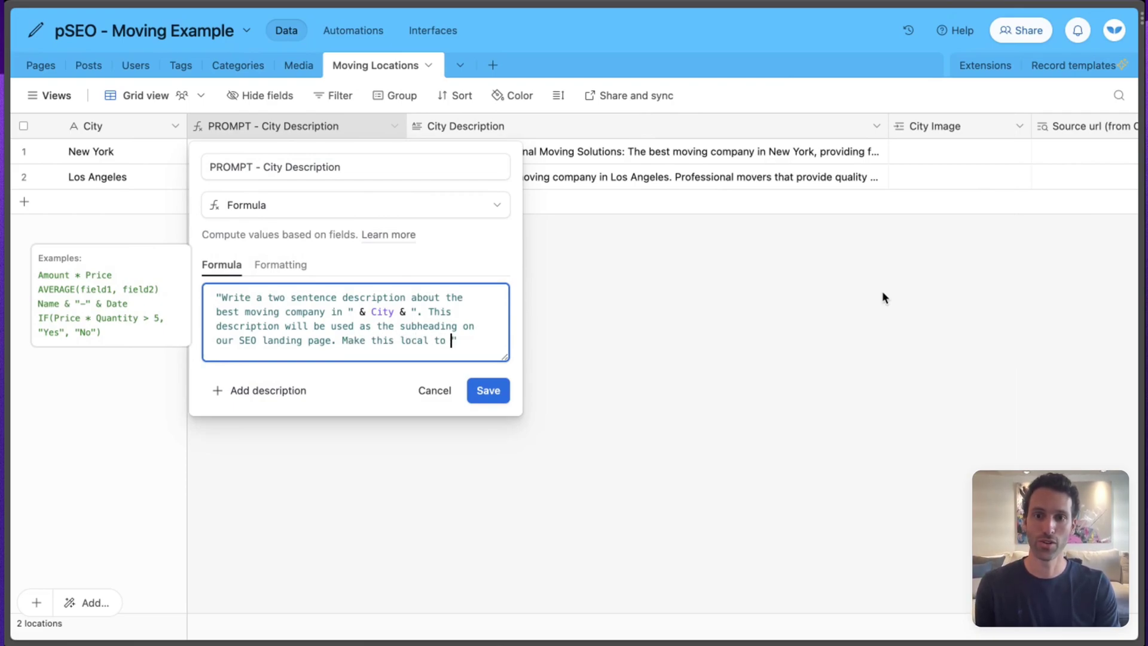
{"action": "type", "text": "\" & "}
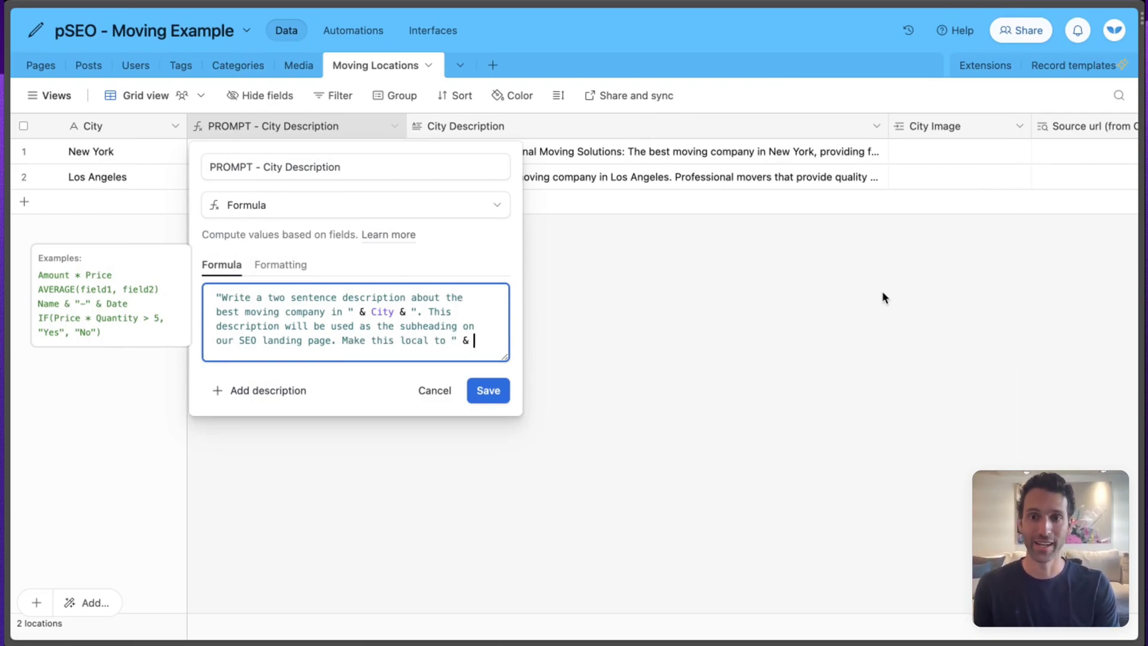
{"action": "type", "text": "city &"}
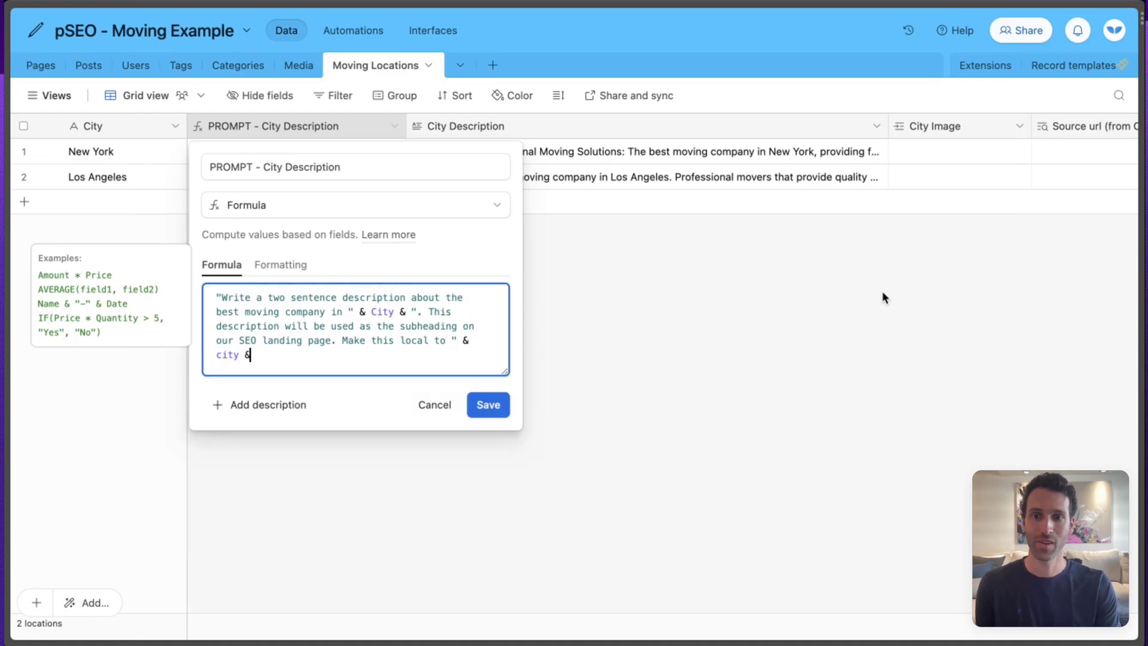
{"action": "type", "text": " \"."}
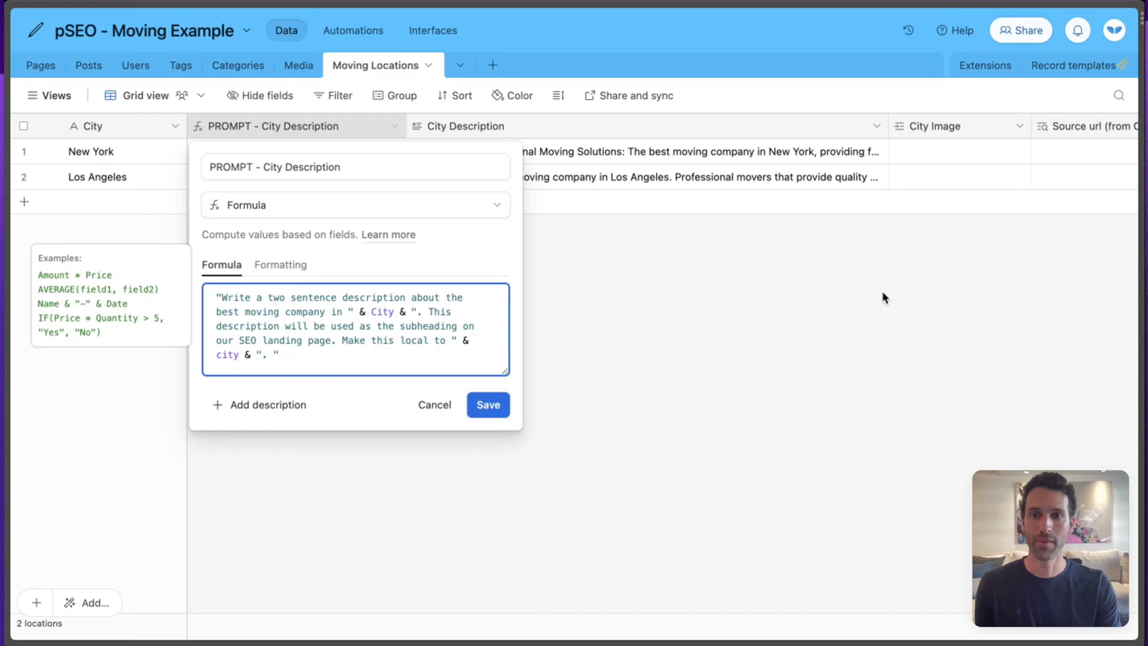
{"action": "type", "text": "And do not include quotes."}
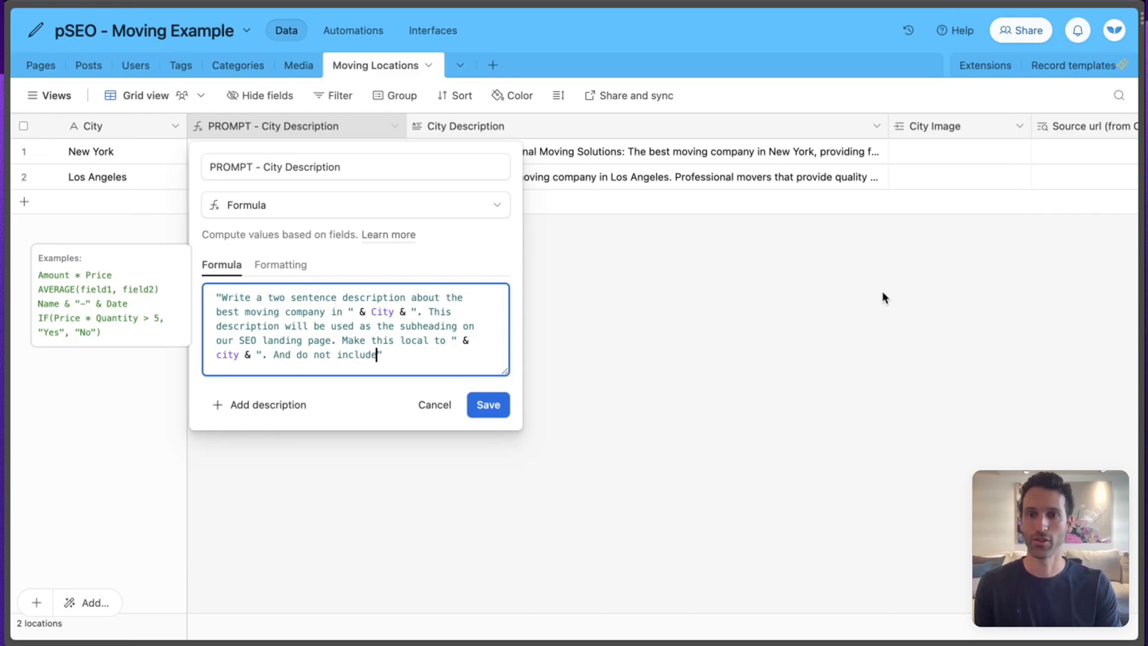
{"action": "left_click", "coordinate": [478, 402]}
Step: Clear the New York and Los Angeles city descriptions and rerun the City Description (with AI) request, accepting the output table update
{"action": "left_click", "coordinate": [528, 162]}
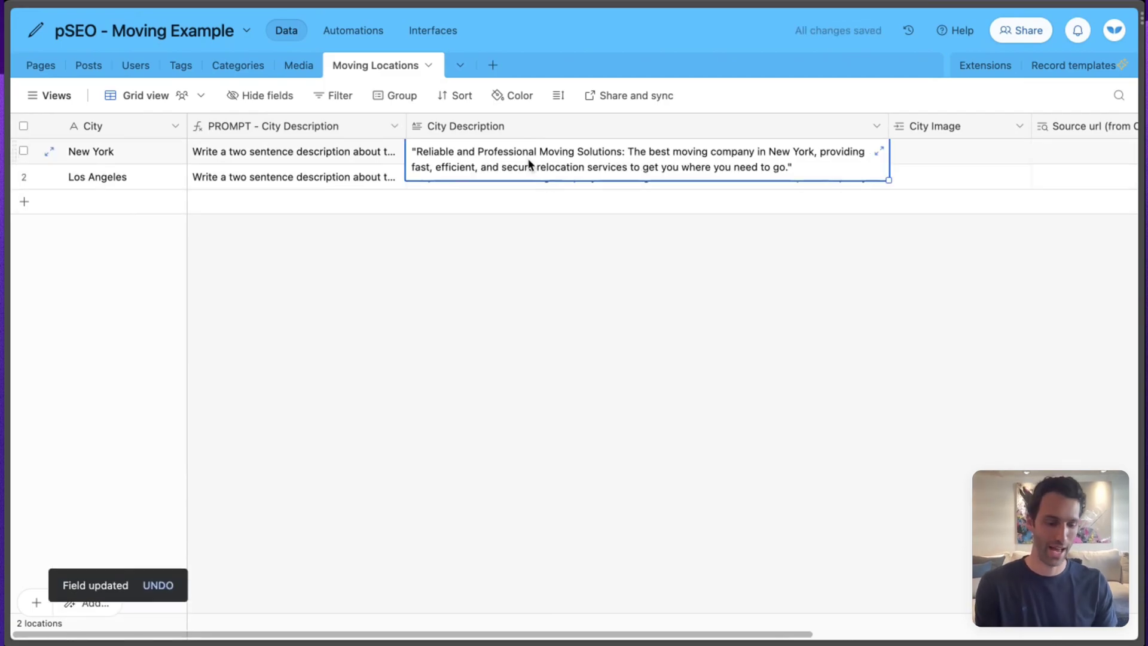
{"action": "left_click", "coordinate": [628, 299]}
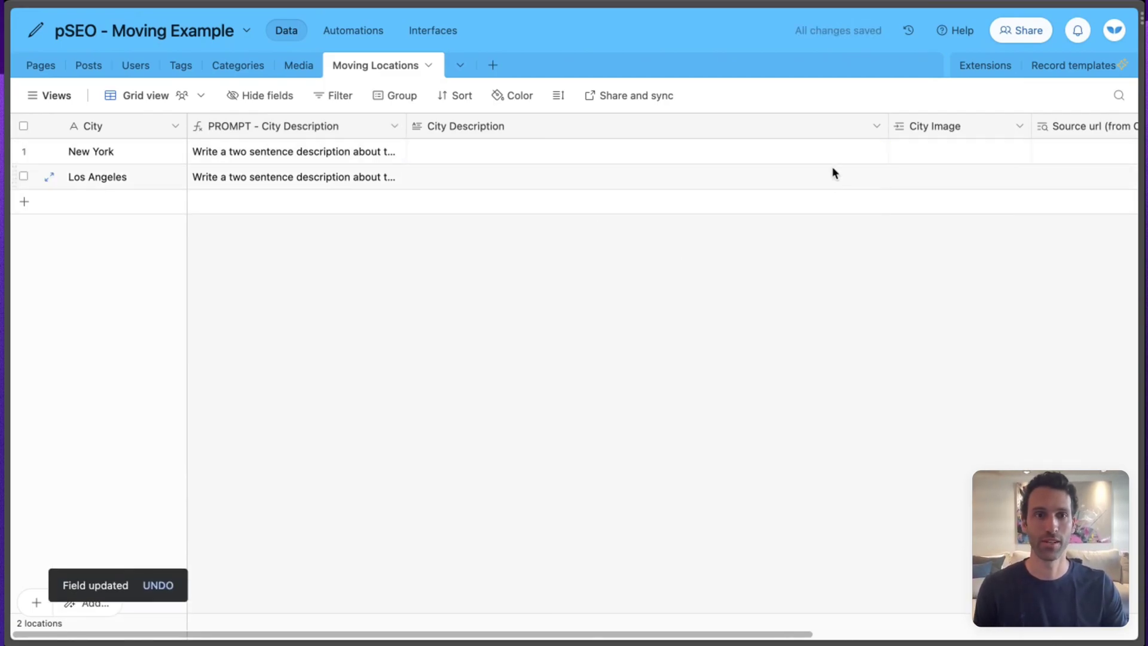
{"action": "left_click", "coordinate": [988, 64]}
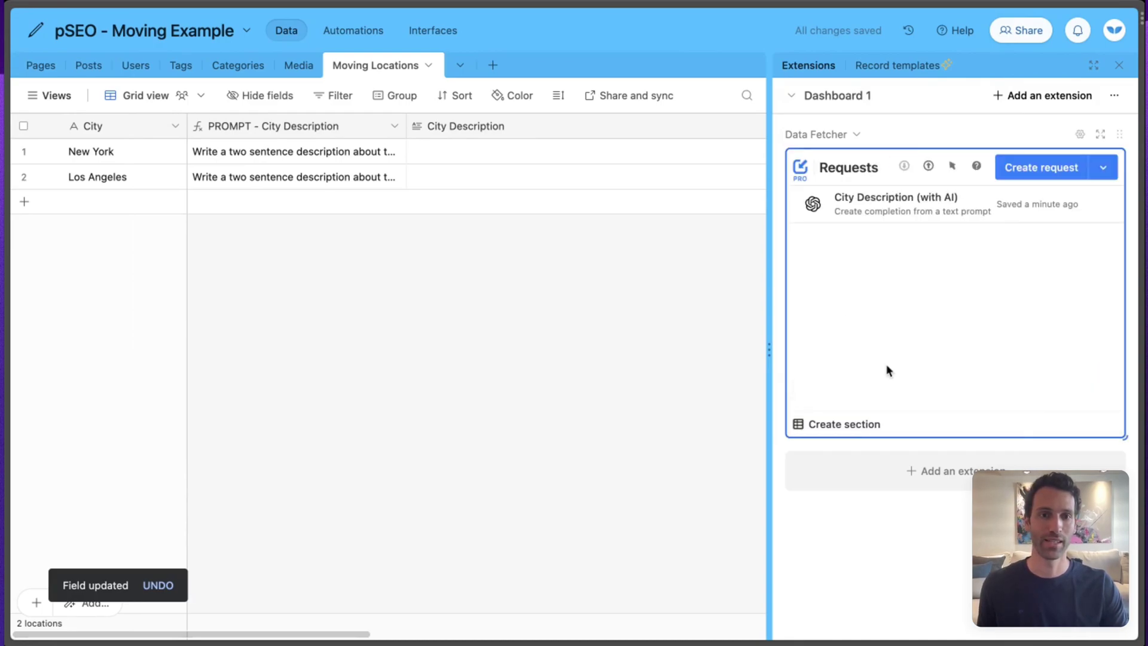
{"action": "left_click", "coordinate": [895, 216]}
{"action": "left_click", "coordinate": [1098, 418]}
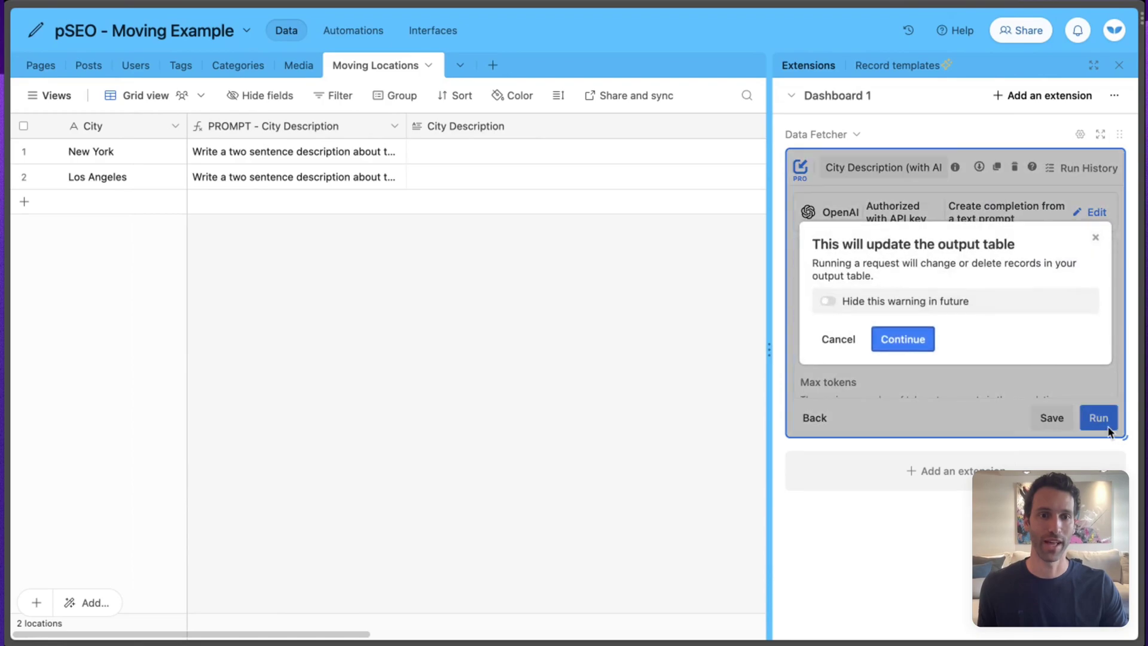
{"action": "left_click", "coordinate": [903, 340]}
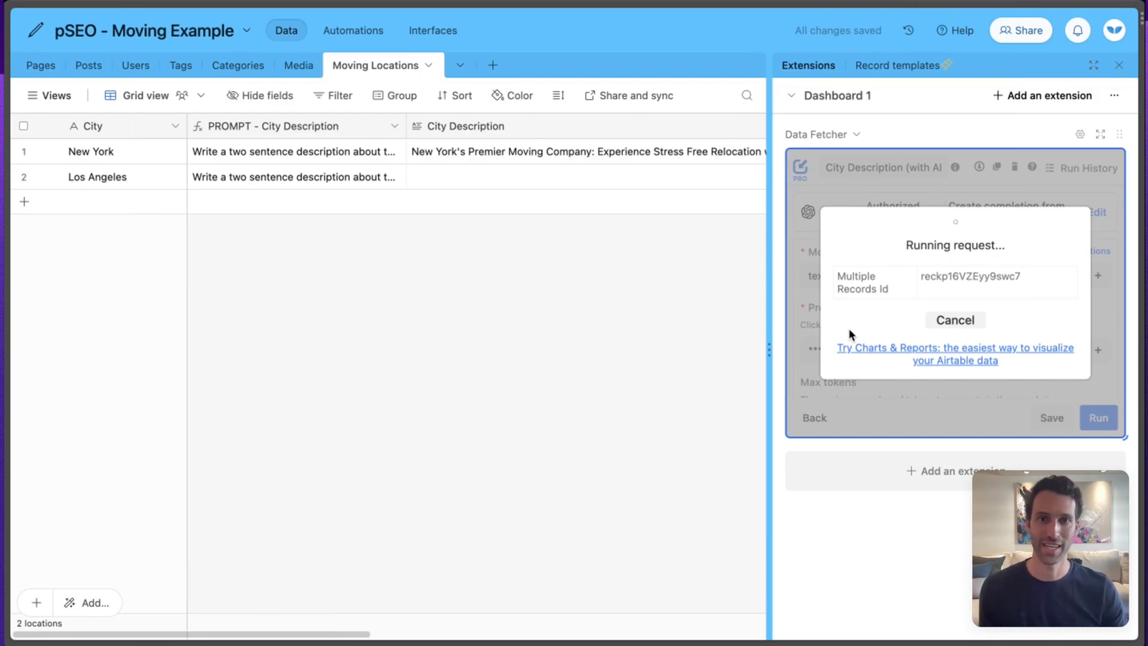
Step: Close the extensions panel and read the regenerated New York and Los Angeles city descriptions in full
{"action": "left_click", "coordinate": [1120, 67]}
{"action": "left_click", "coordinate": [844, 156]}
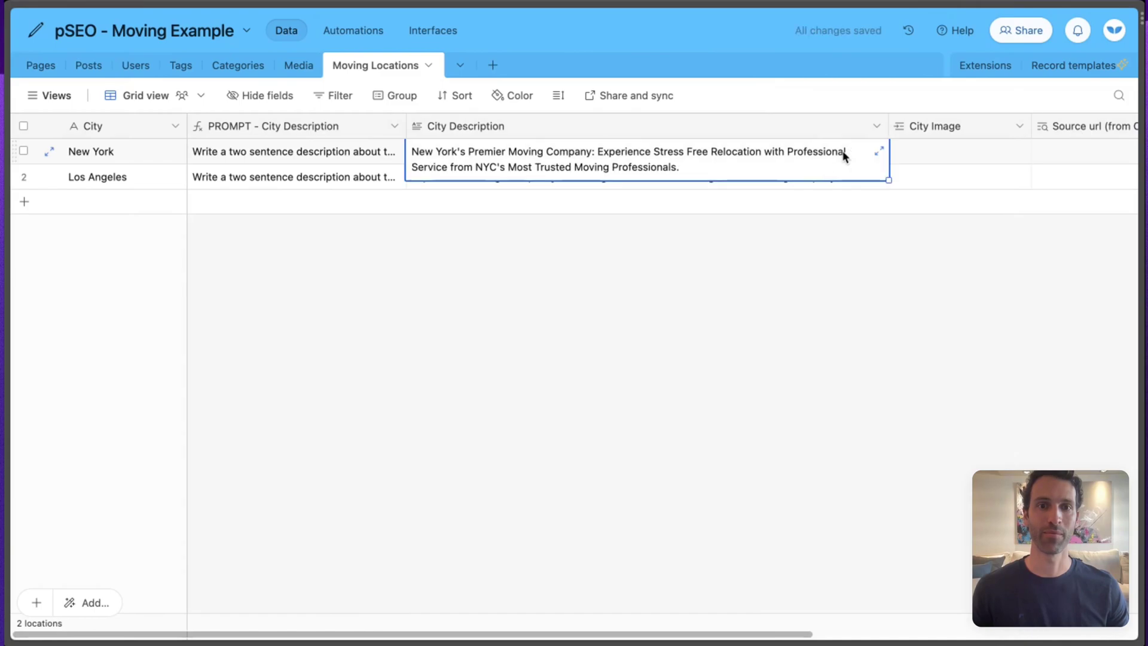
{"action": "left_click", "coordinate": [878, 150]}
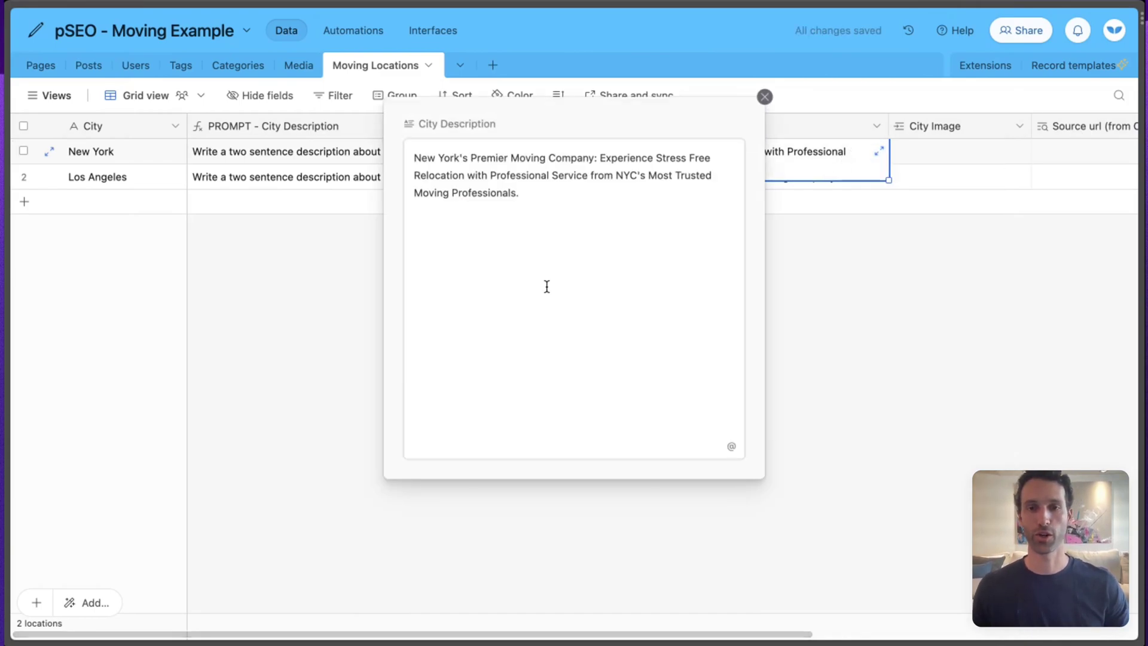
{"action": "left_click", "coordinate": [833, 259]}
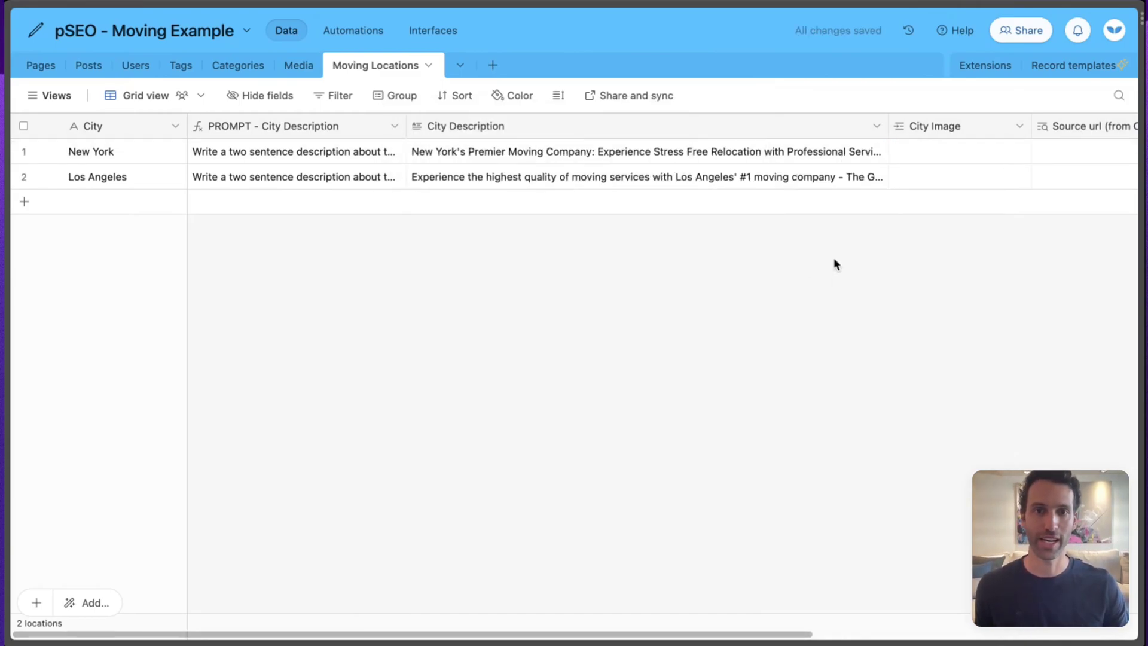
{"action": "left_click", "coordinate": [817, 191]}
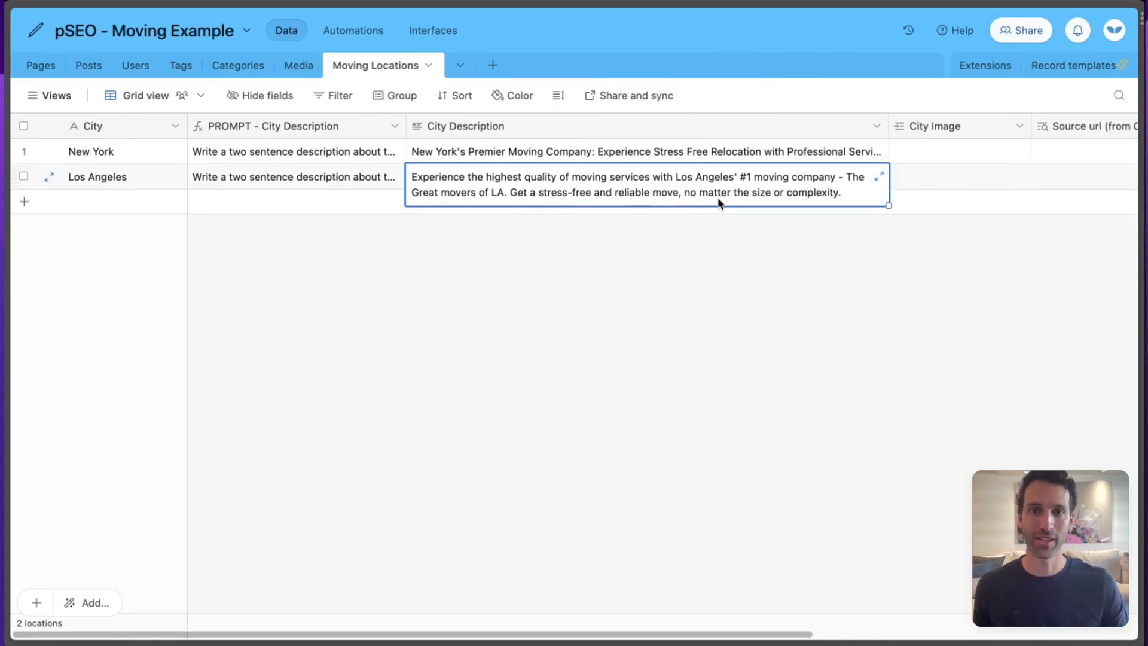
{"action": "left_click", "coordinate": [692, 352]}
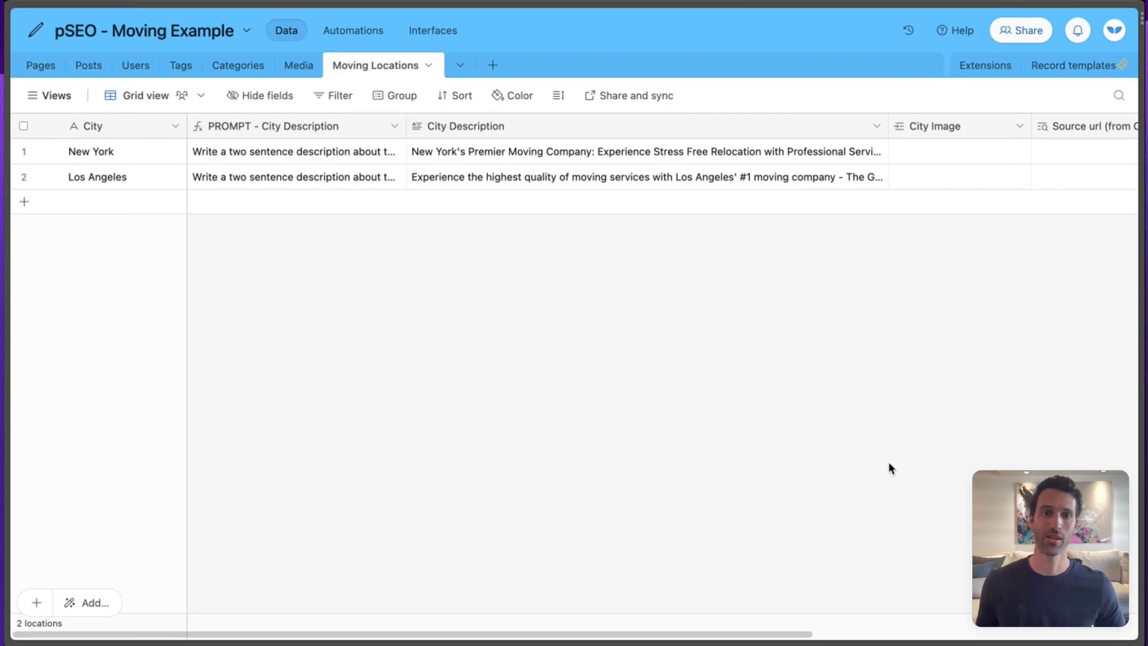
Step: Switch to the WordPress dashboard and look over the options offered by the ACF plugin
{"action": "mouse_move", "coordinate": [6, 436]}
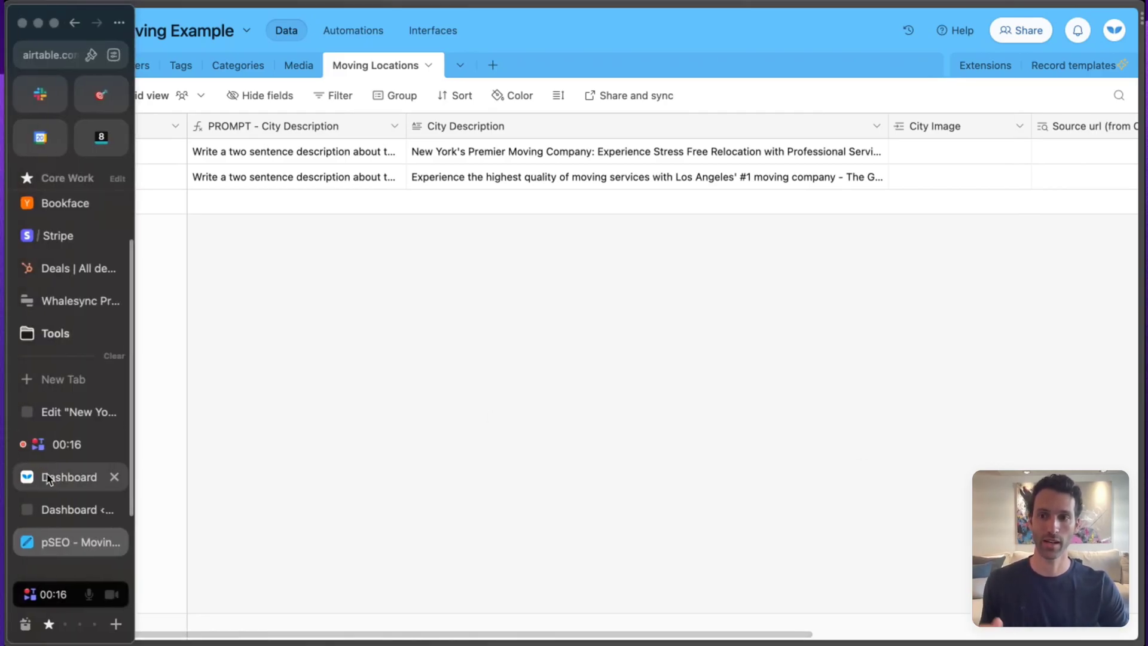
{"action": "left_click", "coordinate": [47, 507]}
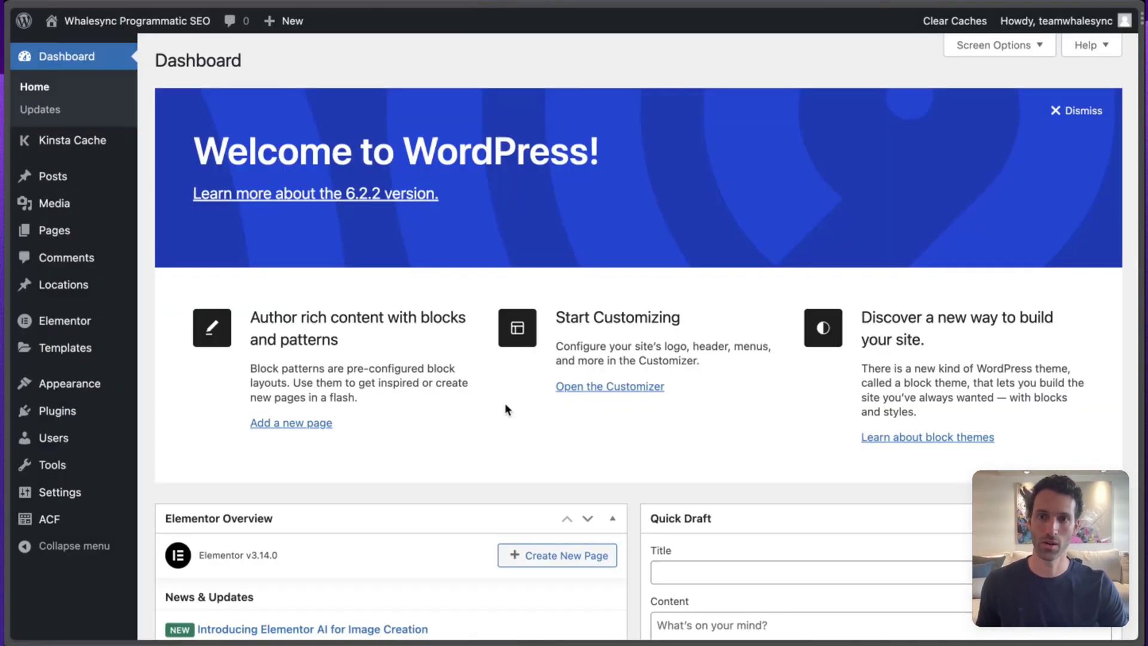
{"action": "mouse_move", "coordinate": [51, 532]}
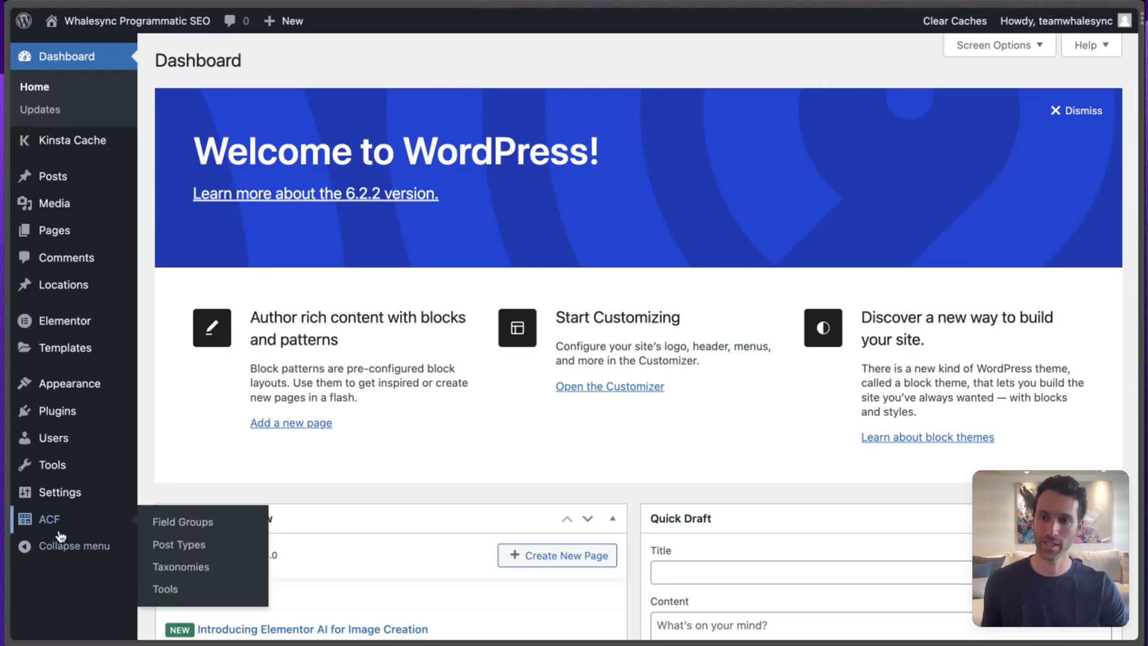
{"action": "mouse_move", "coordinate": [54, 411]}
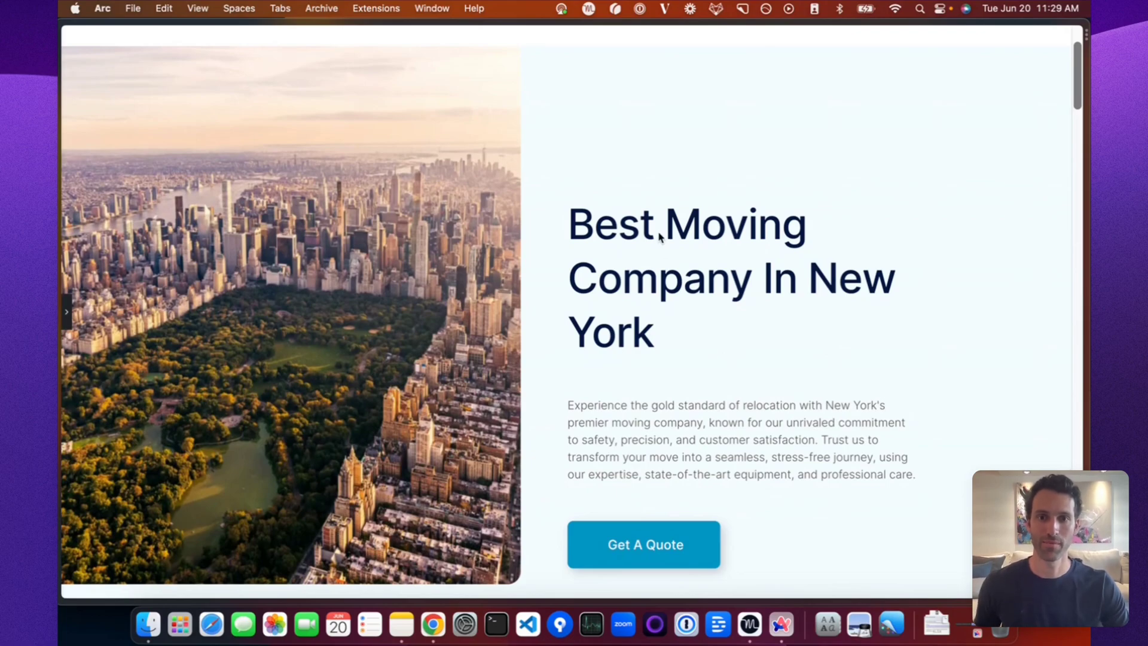
Step: Show the Elementor editing panel and add a Heading widget above the existing "Best Moving Company In New York" heading
{"action": "scroll", "coordinate": [689, 178], "scroll_direction": "down", "scroll_amount": 2}
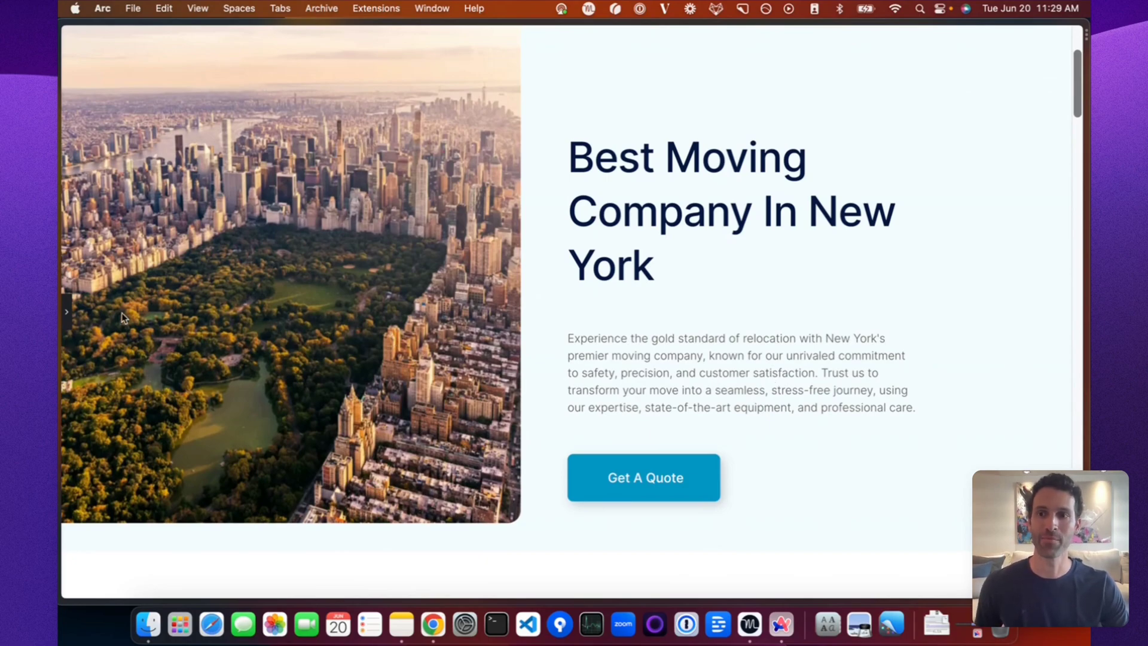
{"action": "left_click", "coordinate": [69, 312]}
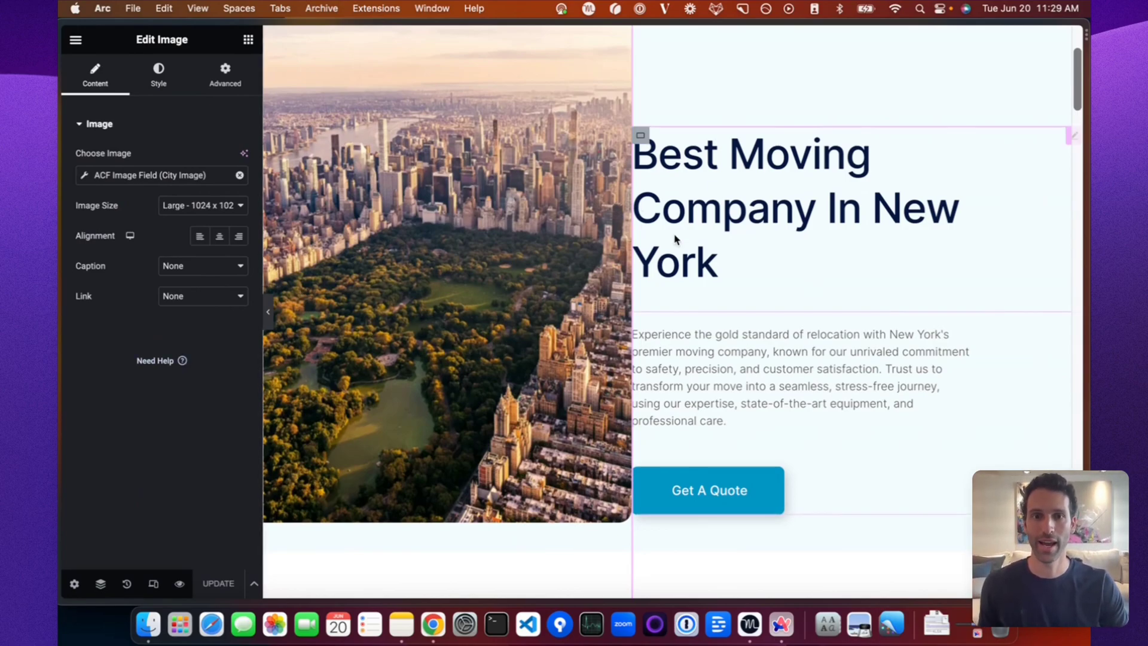
{"action": "left_click", "coordinate": [248, 39]}
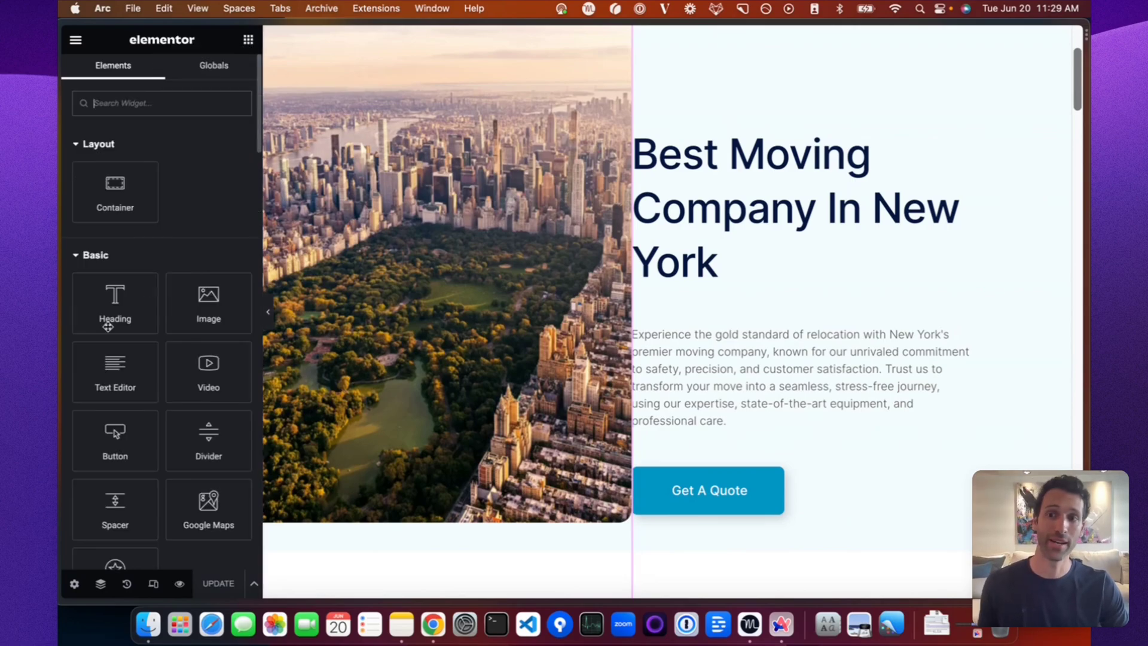
{"action": "left_click_drag", "start_coordinate": [106, 309], "coordinate": [778, 209]}
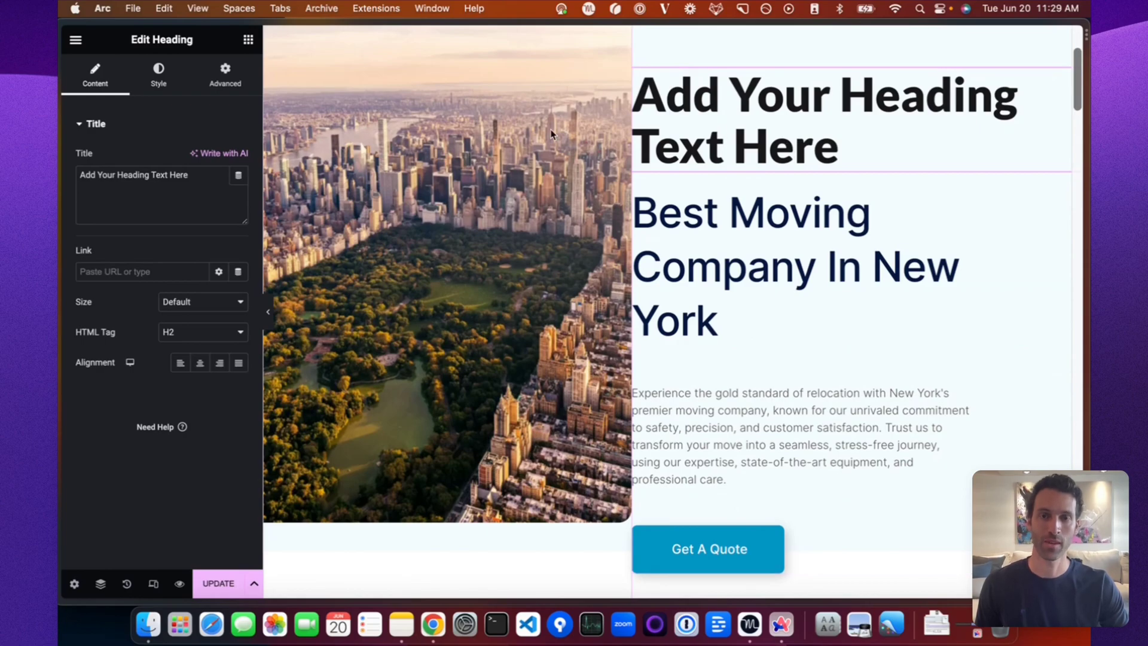
Step: Link the new heading's title to a dynamic ACF Field, using the Heading key from the Moving Locations group
{"action": "left_click", "coordinate": [238, 177]}
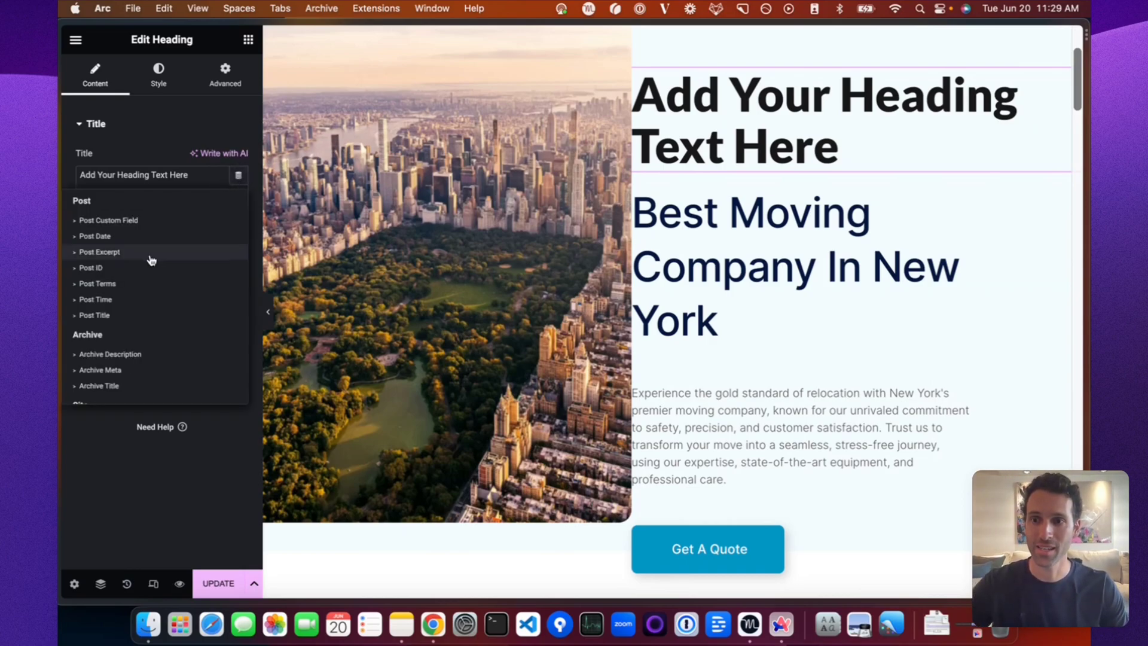
{"action": "scroll", "coordinate": [150, 260], "scroll_direction": "down", "scroll_amount": 5}
{"action": "scroll", "coordinate": [150, 259], "scroll_direction": "down", "scroll_amount": 3}
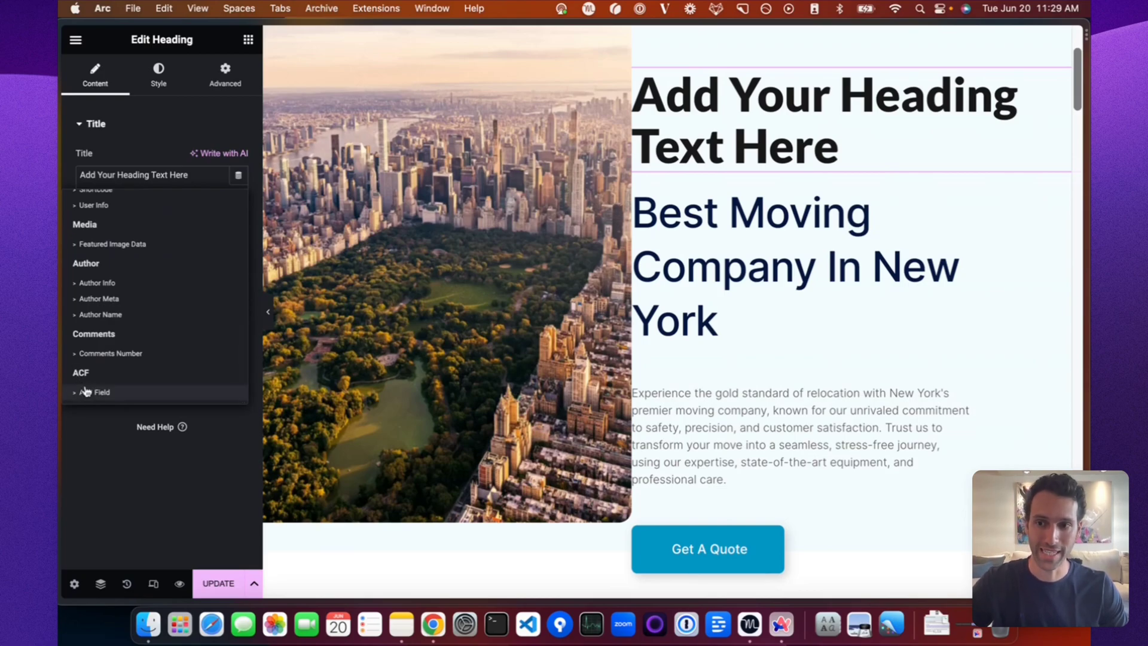
{"action": "left_click", "coordinate": [80, 393]}
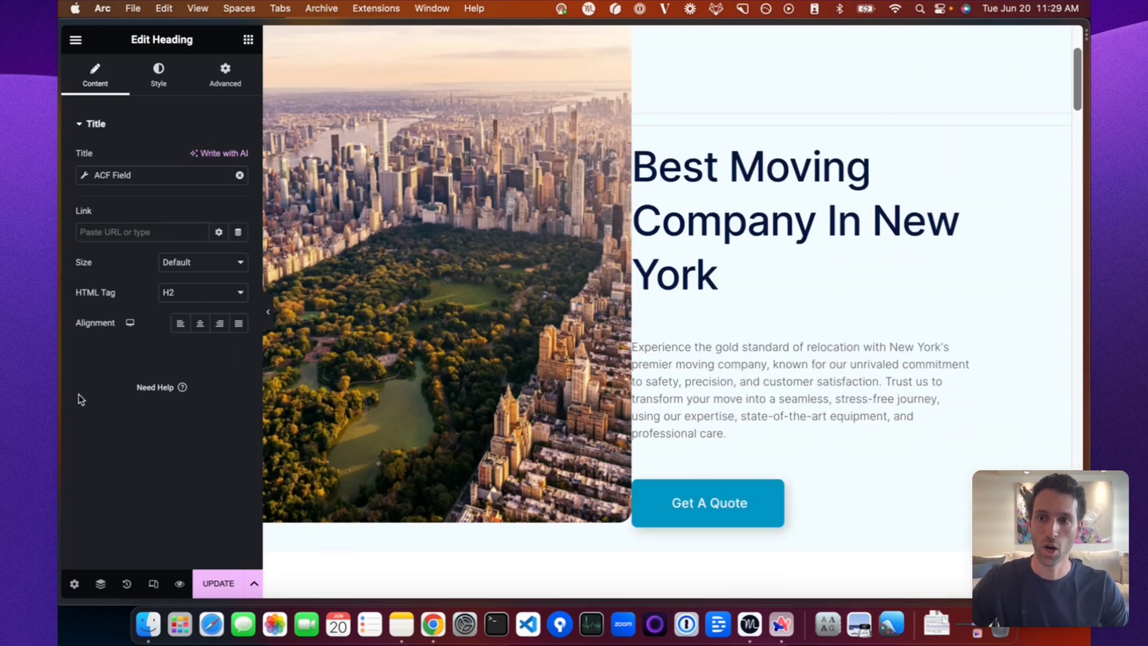
{"action": "left_click", "coordinate": [123, 174]}
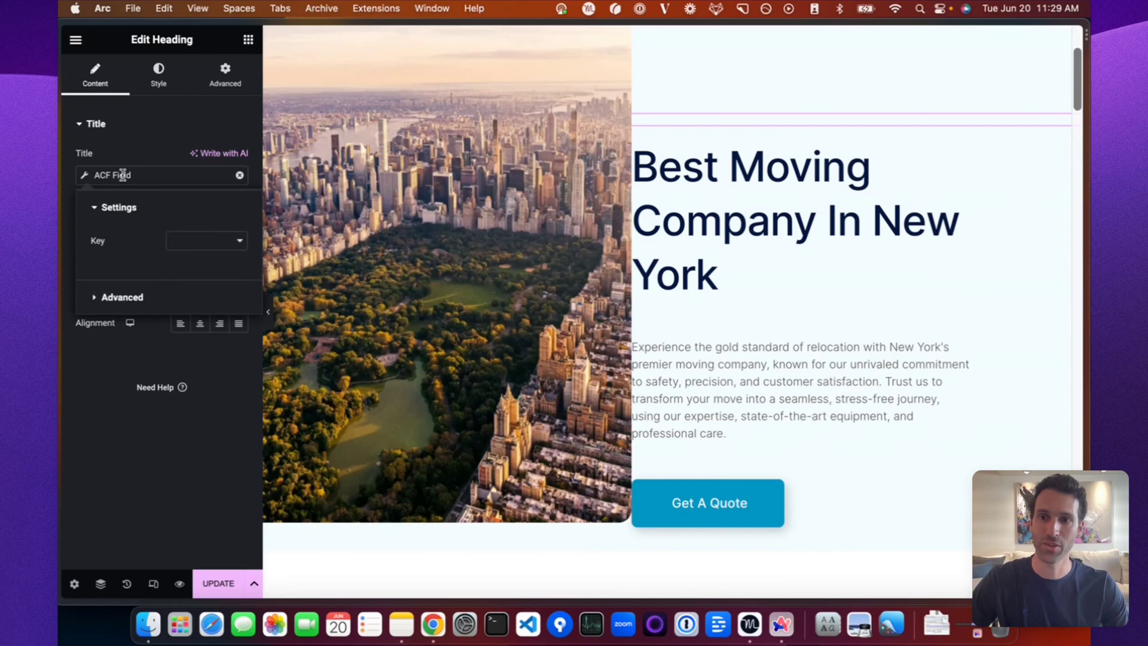
{"action": "left_click", "coordinate": [206, 244]}
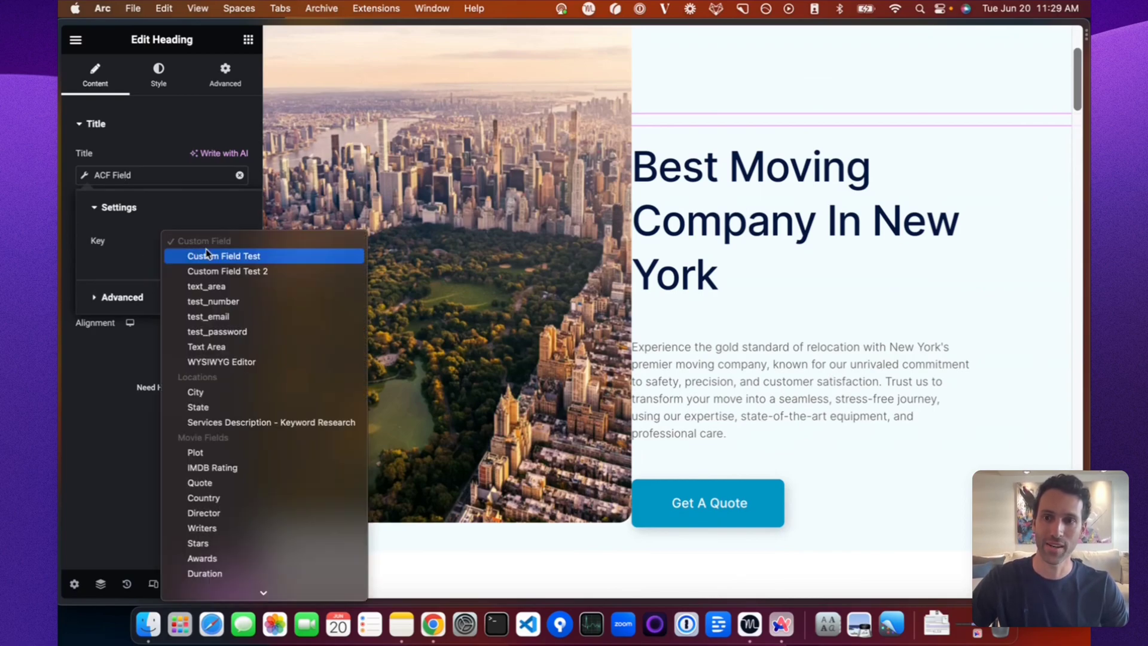
{"action": "scroll", "coordinate": [234, 371], "scroll_direction": "down", "scroll_amount": 3}
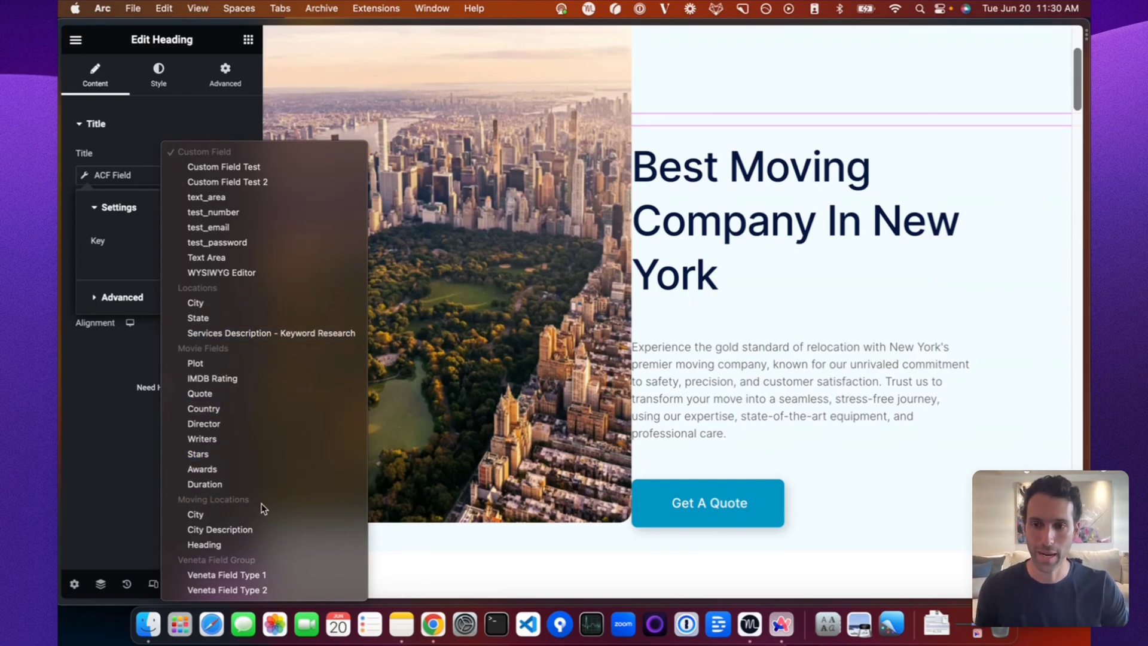
{"action": "left_click", "coordinate": [206, 545]}
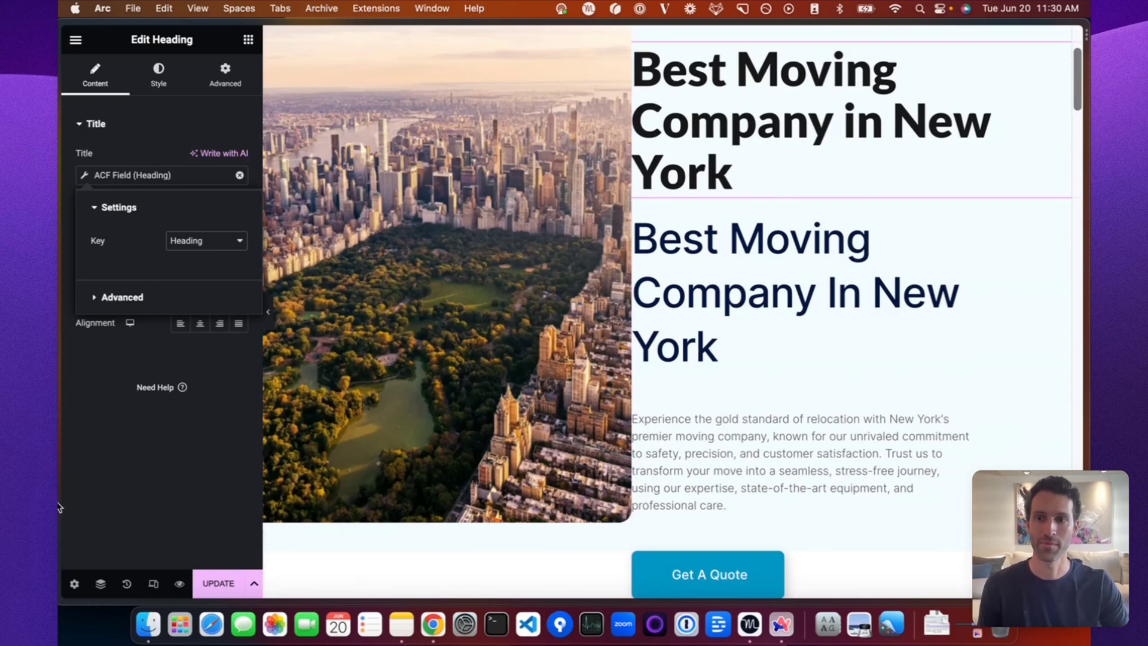
{"action": "left_click", "coordinate": [767, 347]}
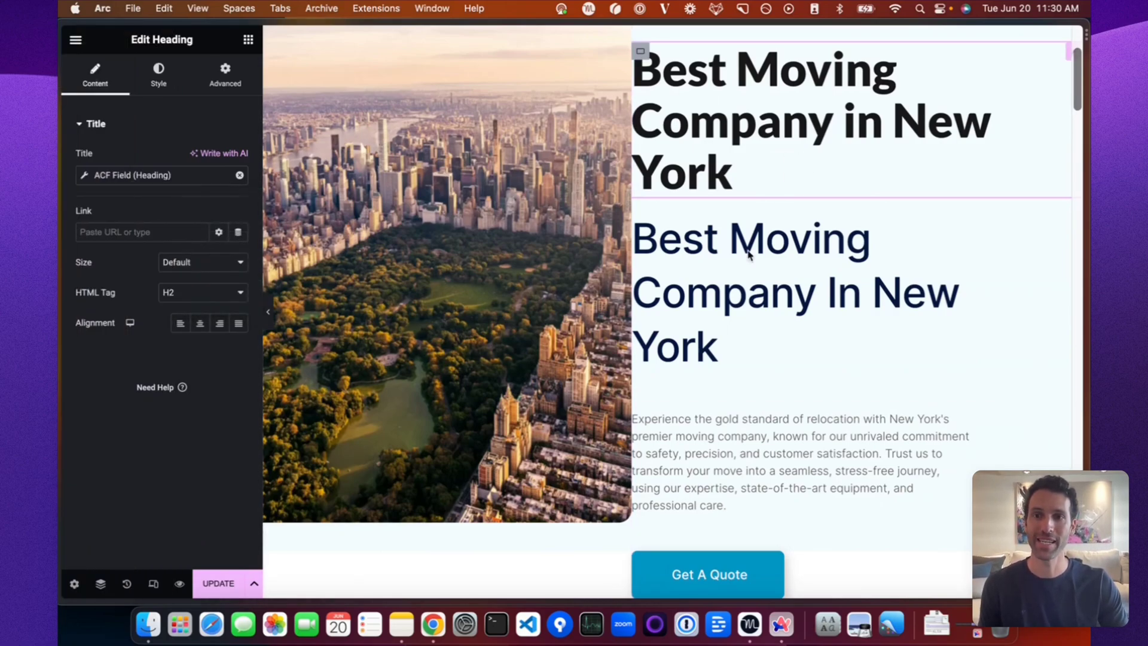
Step: Inspect the description text and the city image's dynamic source, look over the page, and select the newly added bold heading
{"action": "left_click", "coordinate": [736, 444]}
{"action": "left_click", "coordinate": [482, 278]}
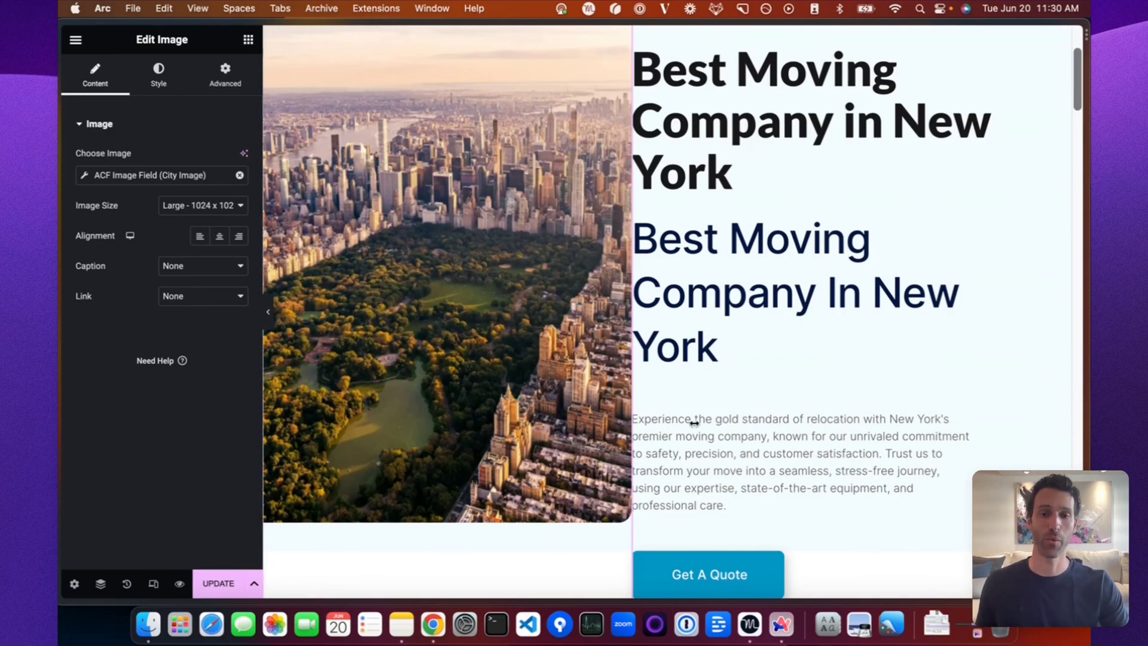
{"action": "scroll", "coordinate": [717, 428], "scroll_direction": "down", "scroll_amount": 3}
{"action": "scroll", "coordinate": [588, 342], "scroll_direction": "up", "scroll_amount": 6}
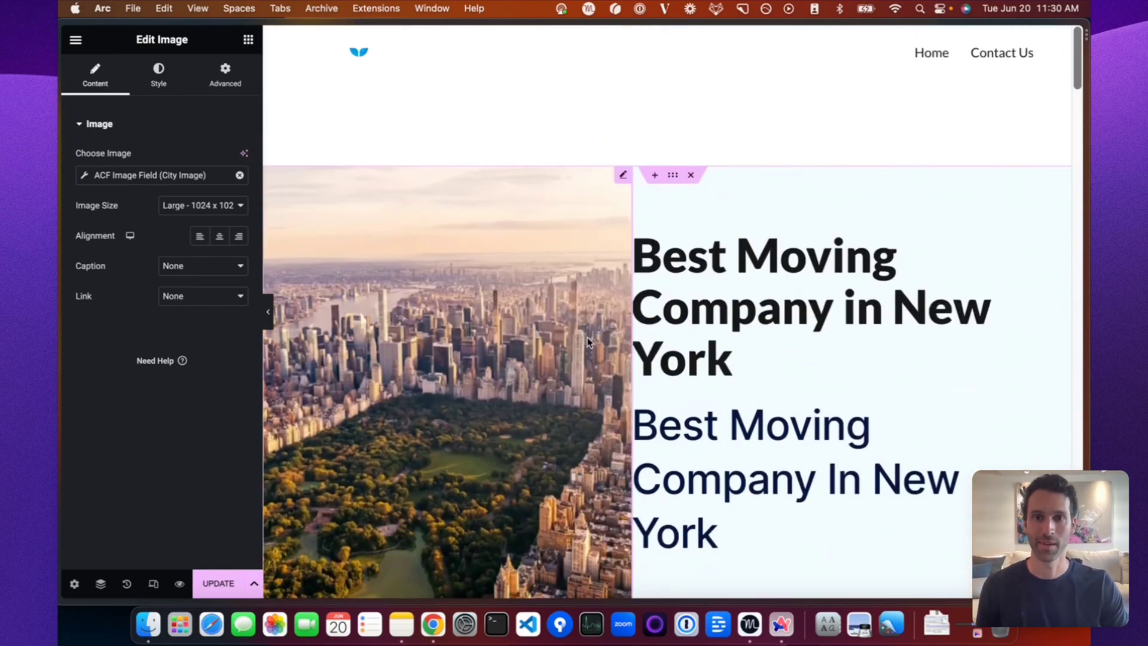
{"action": "left_click", "coordinate": [737, 298]}
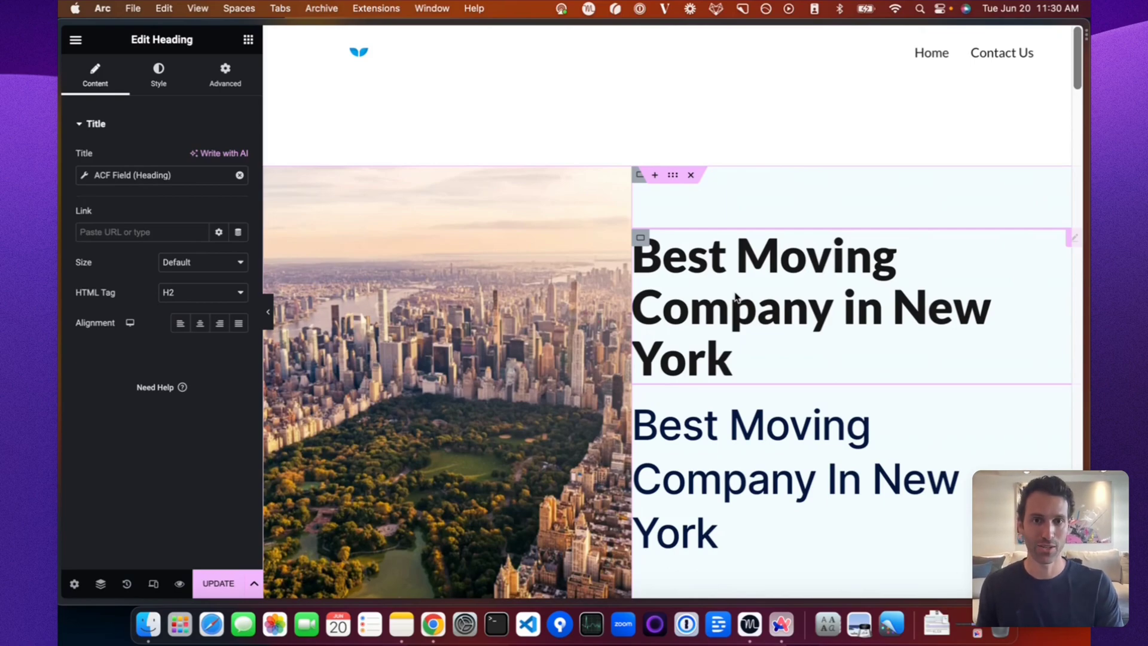